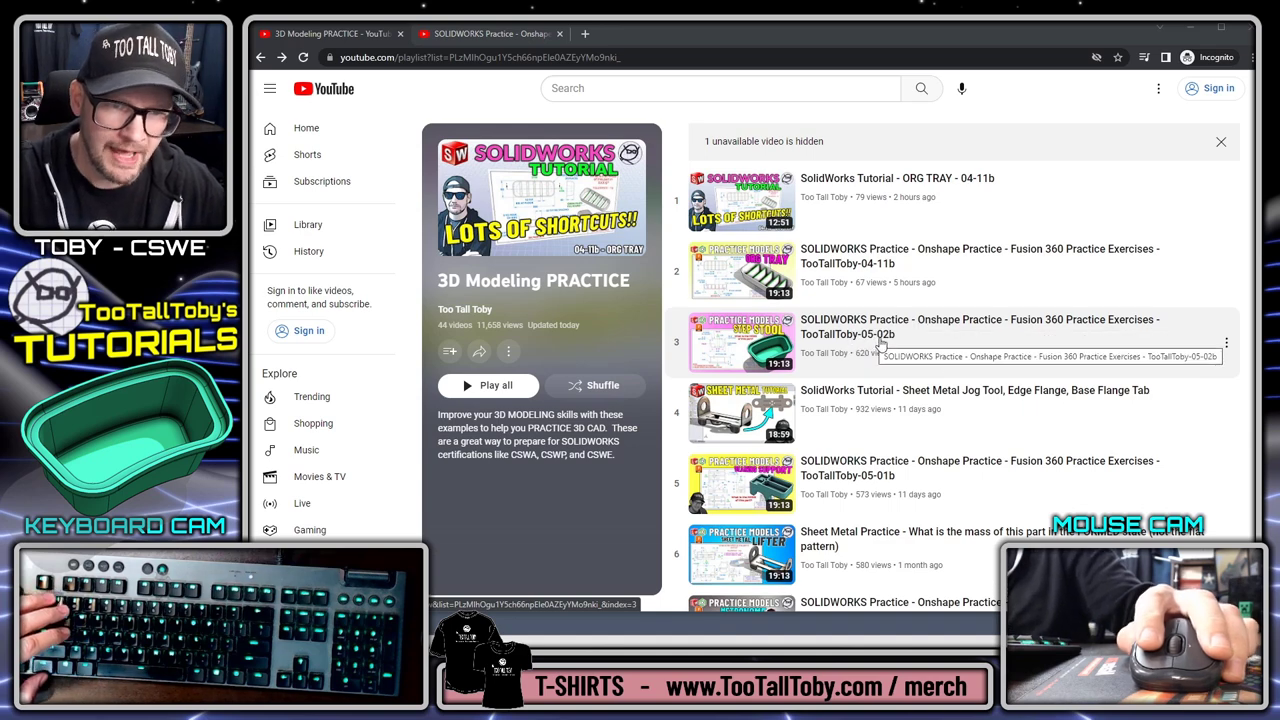
# Scroll the 3D Modeling PRACTICE playlist, then switch to the 'ORG TRAY - 04-11b' video tab
pyautogui.scroll(-7, 988, 346)
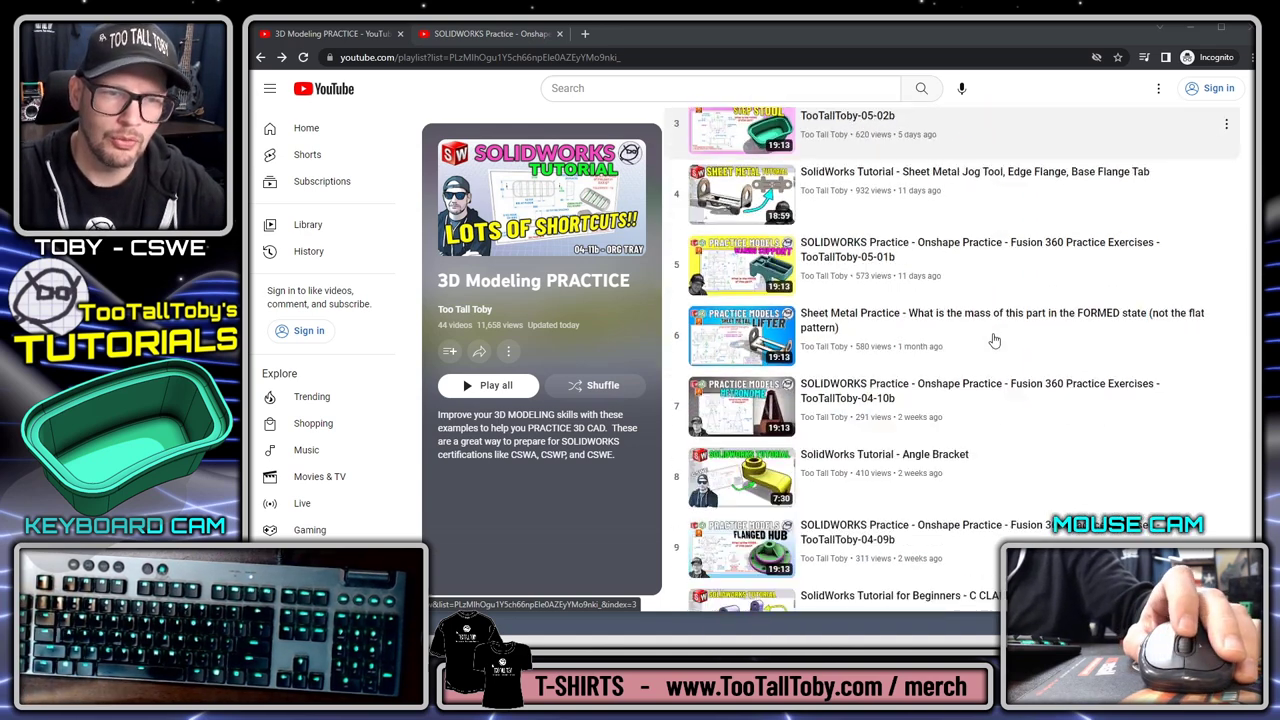
pyautogui.scroll(-5, 993, 340)
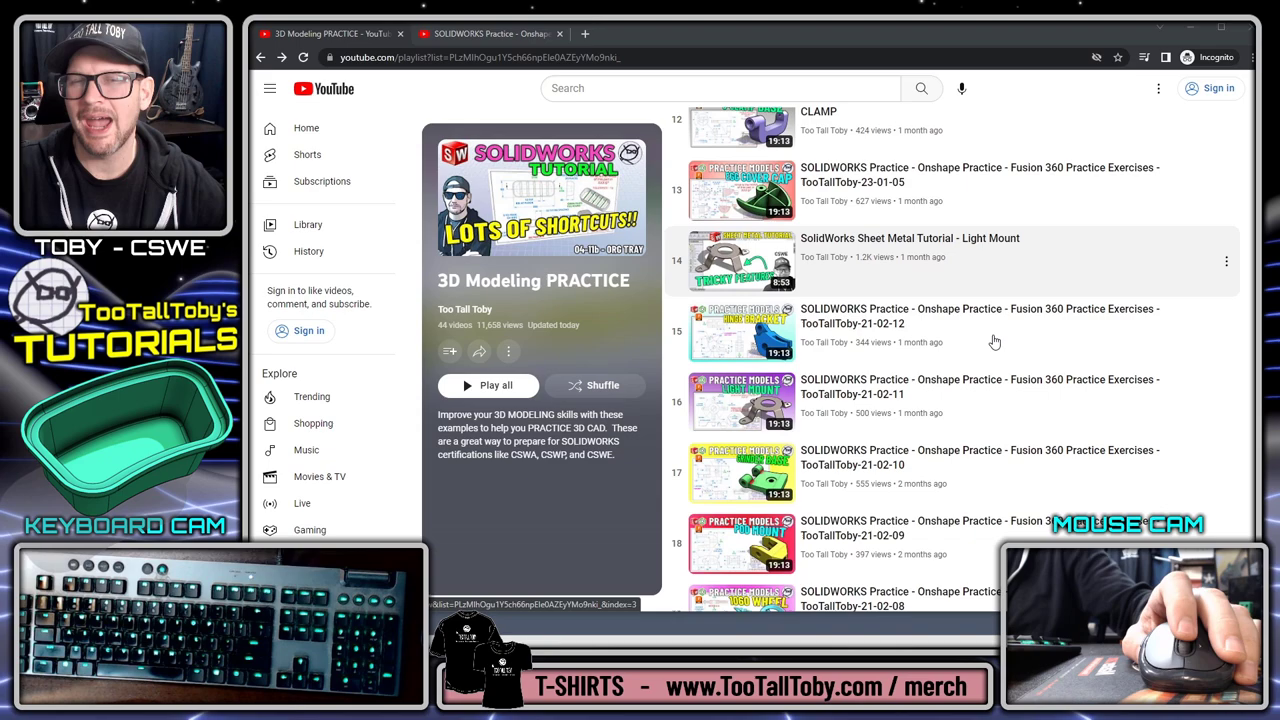
pyautogui.scroll(4, 990, 350)
pyautogui.scroll(9, 988, 370)
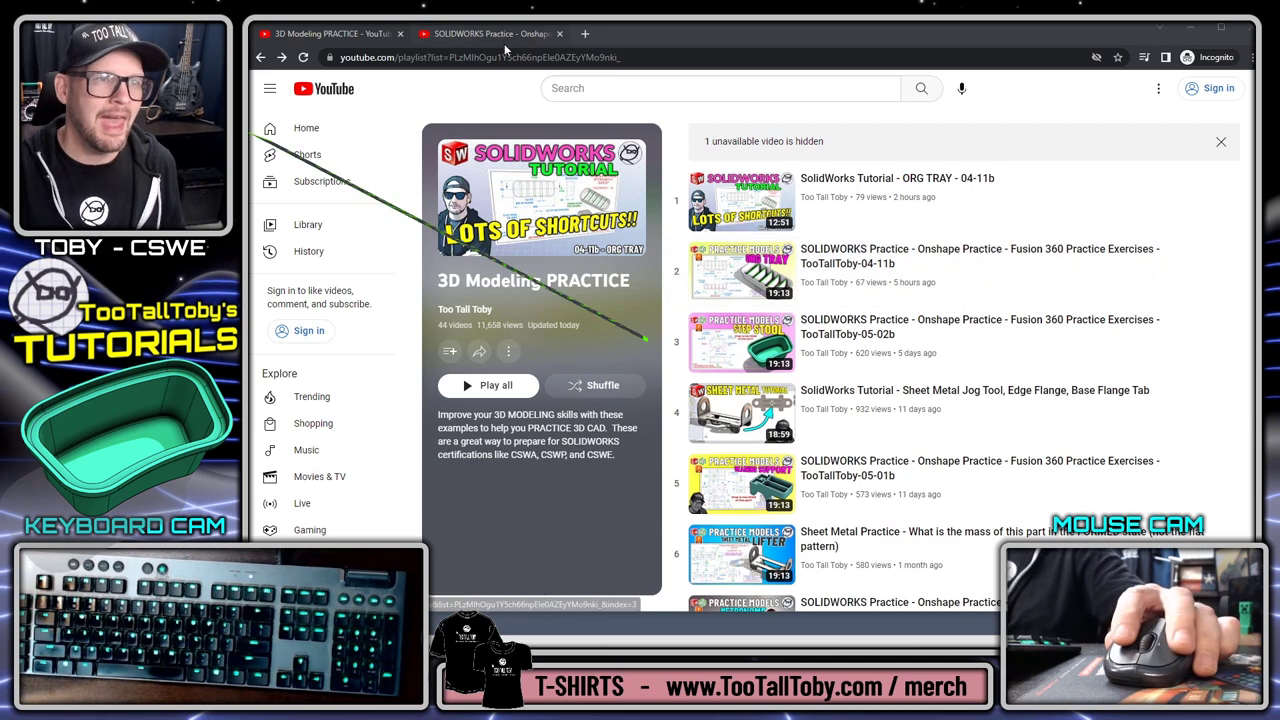
pyautogui.click(479, 36)
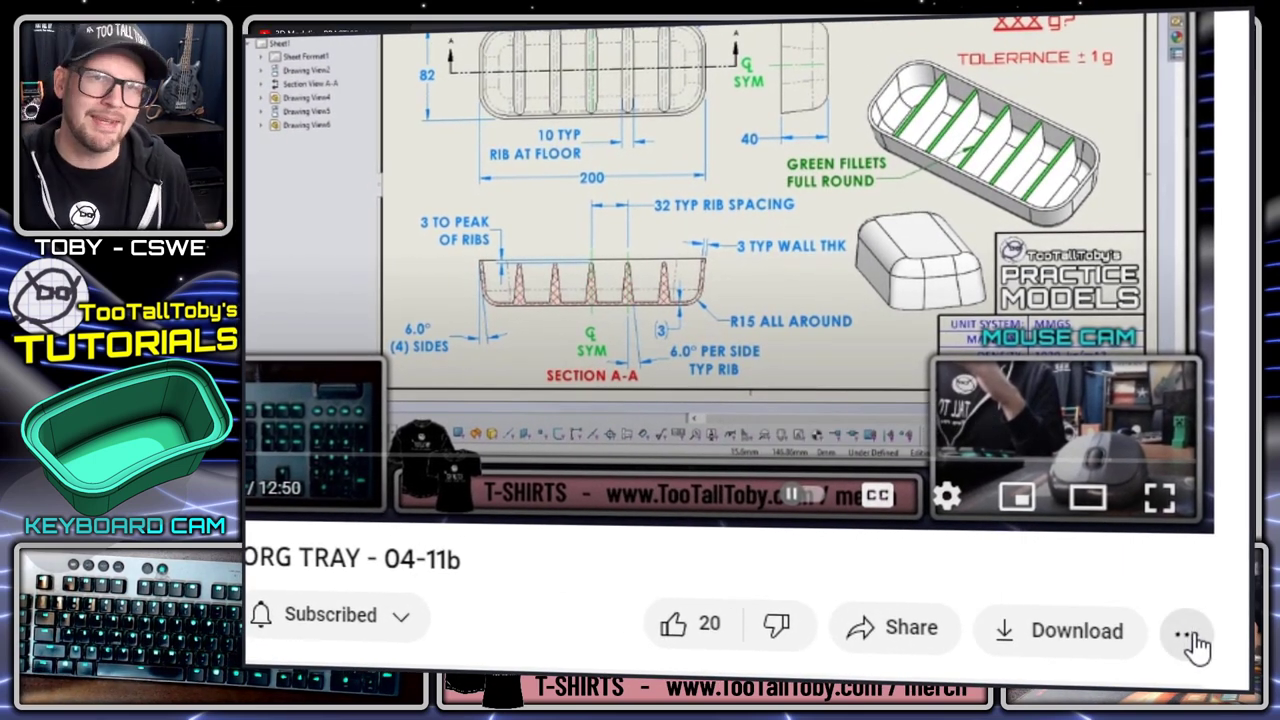
# Start a Super Thanks for the ORG TRAY video's creator and raise it to $2.00
pyautogui.click(1186, 633)
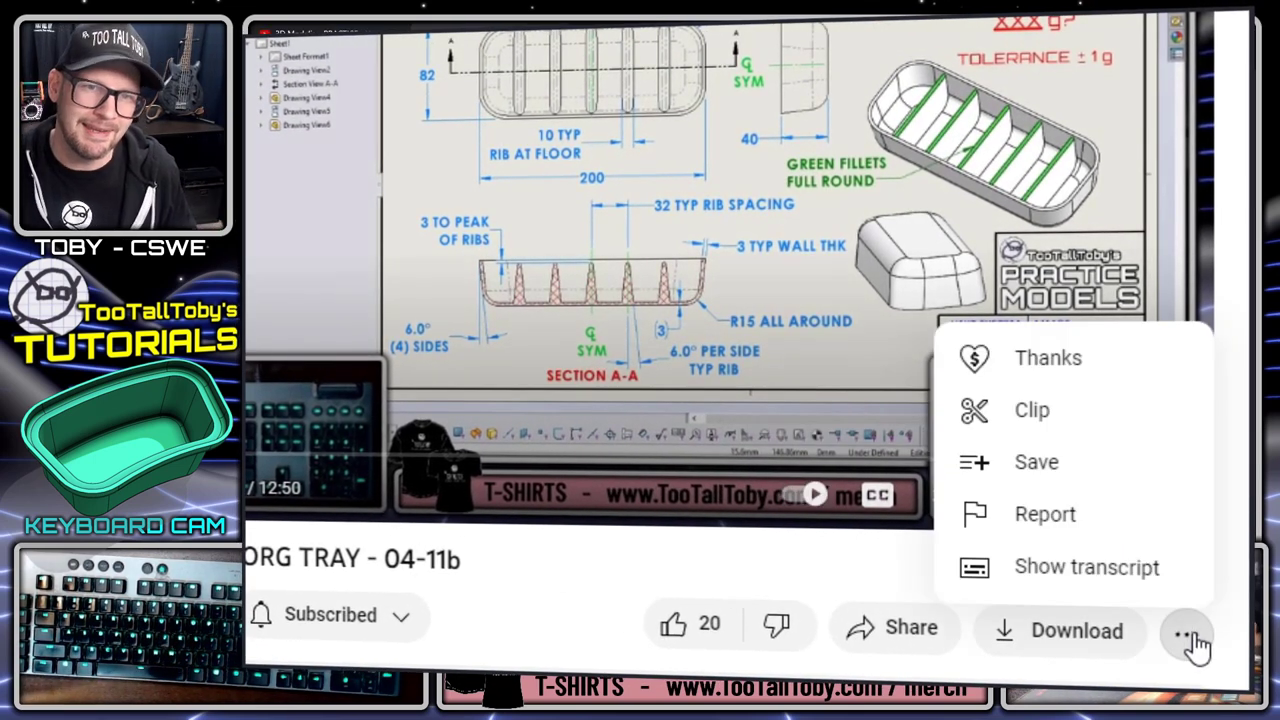
pyautogui.click(1085, 383)
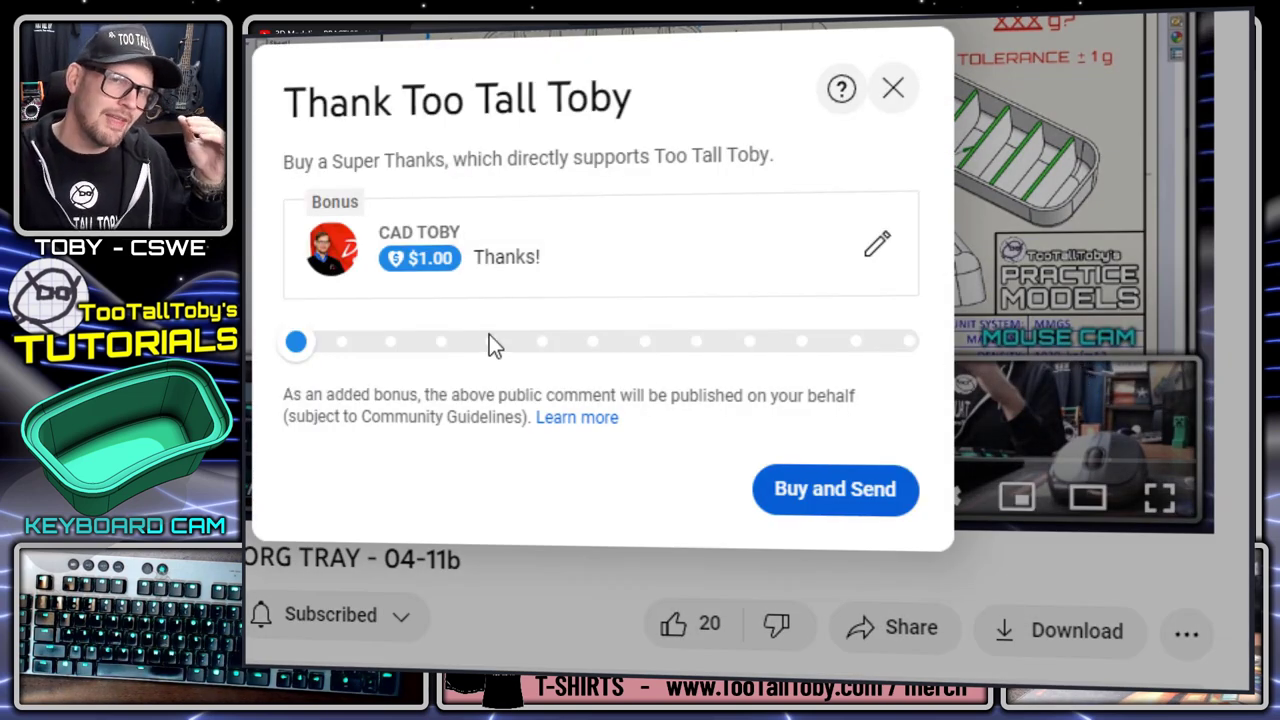
pyautogui.moveTo(307, 344); pyautogui.dragTo(406, 340)
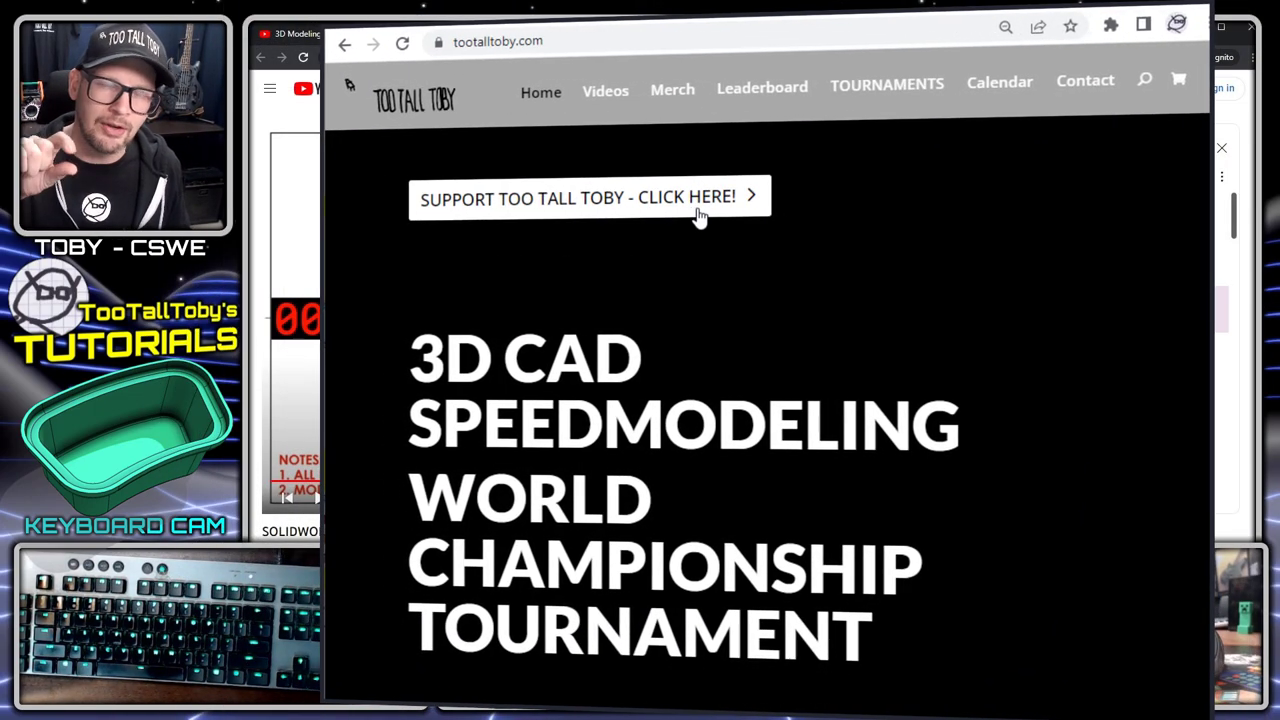
# Go to the TooTallToby Merch page and open the Winter 2020 black t-shirt collection
pyautogui.click(683, 97)
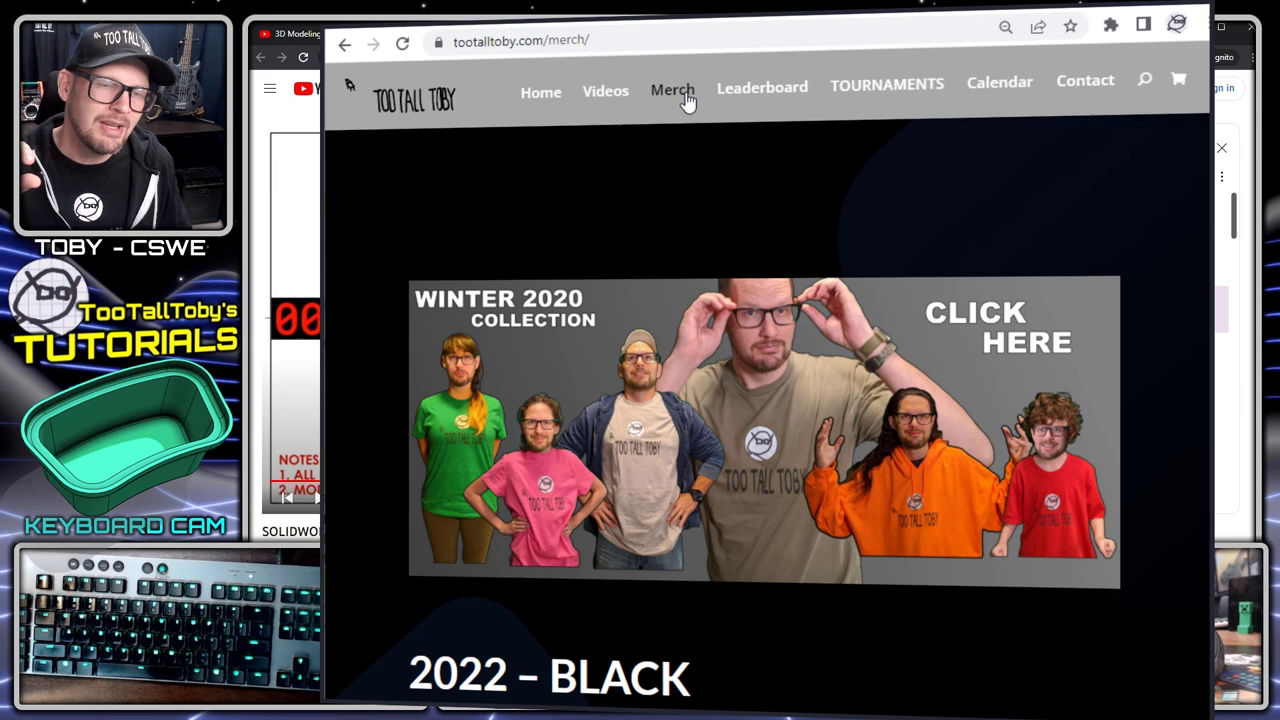
pyautogui.click(868, 316)
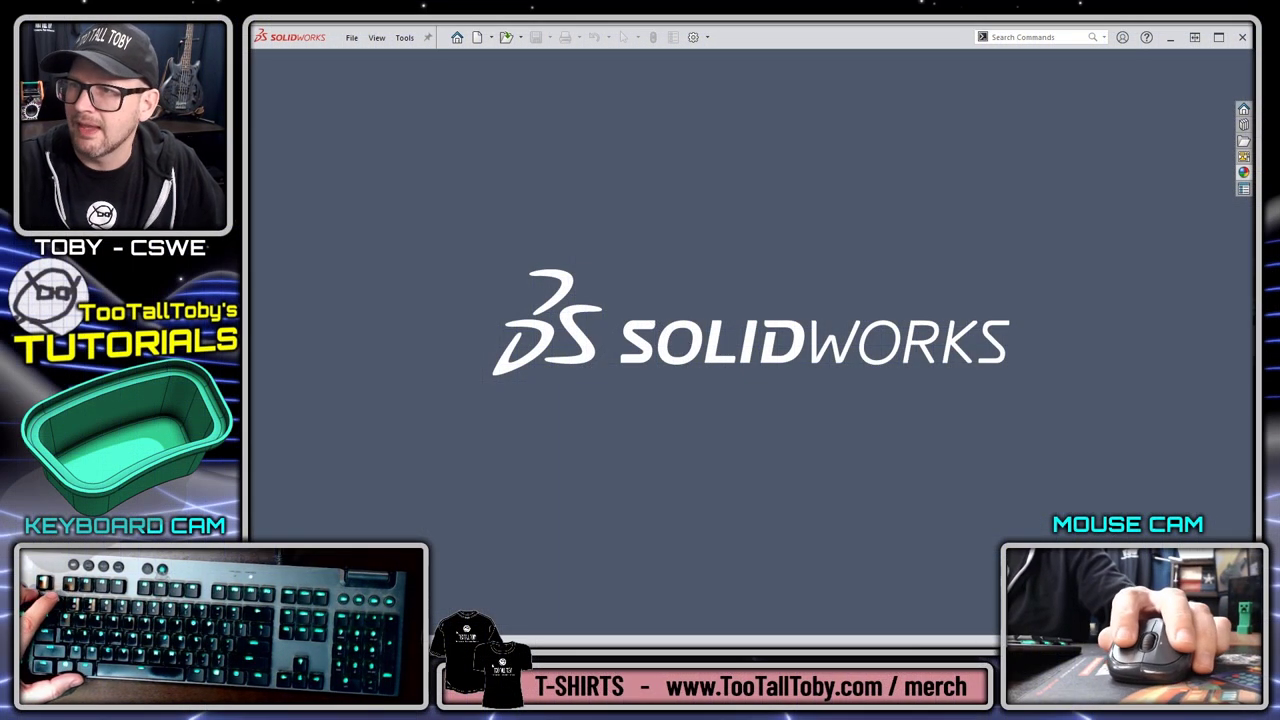
# Open the 05-02b STEP STOOL drawing in Photos over SOLIDWORKS and zoom in on its views
pyautogui.hotkey('alt', 'Tab')
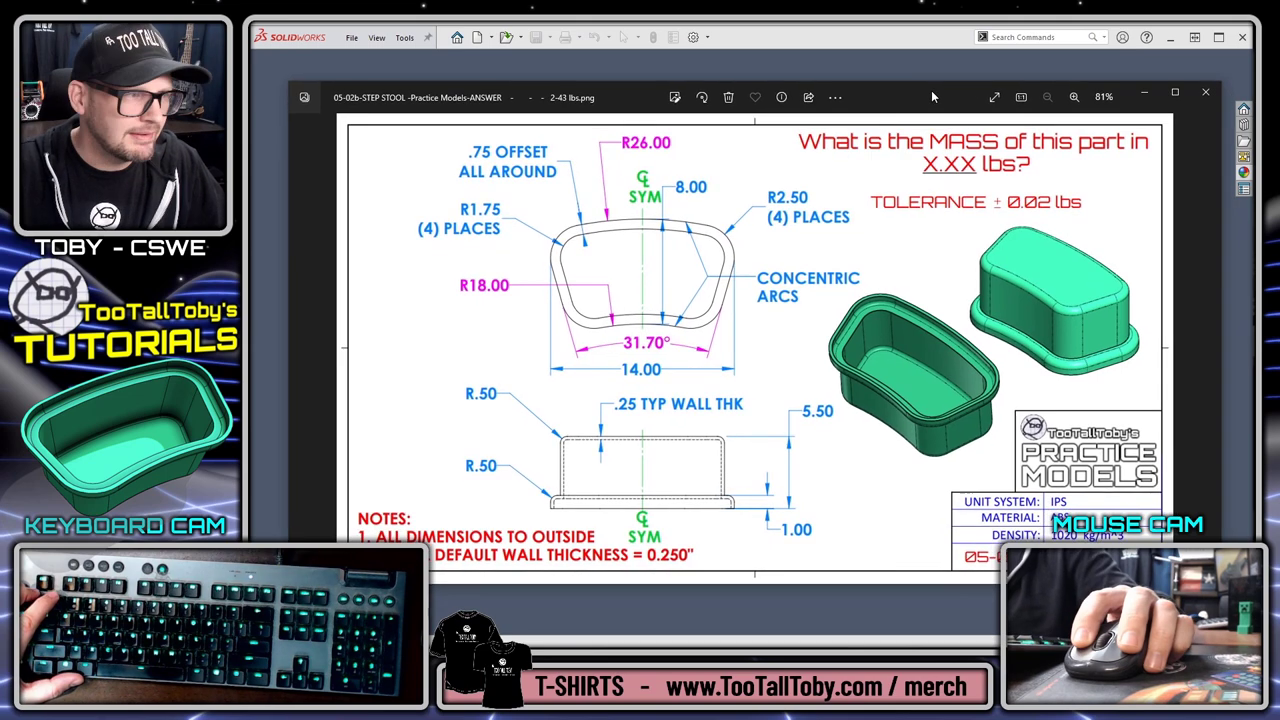
pyautogui.moveTo(933, 99); pyautogui.dragTo(918, 60)
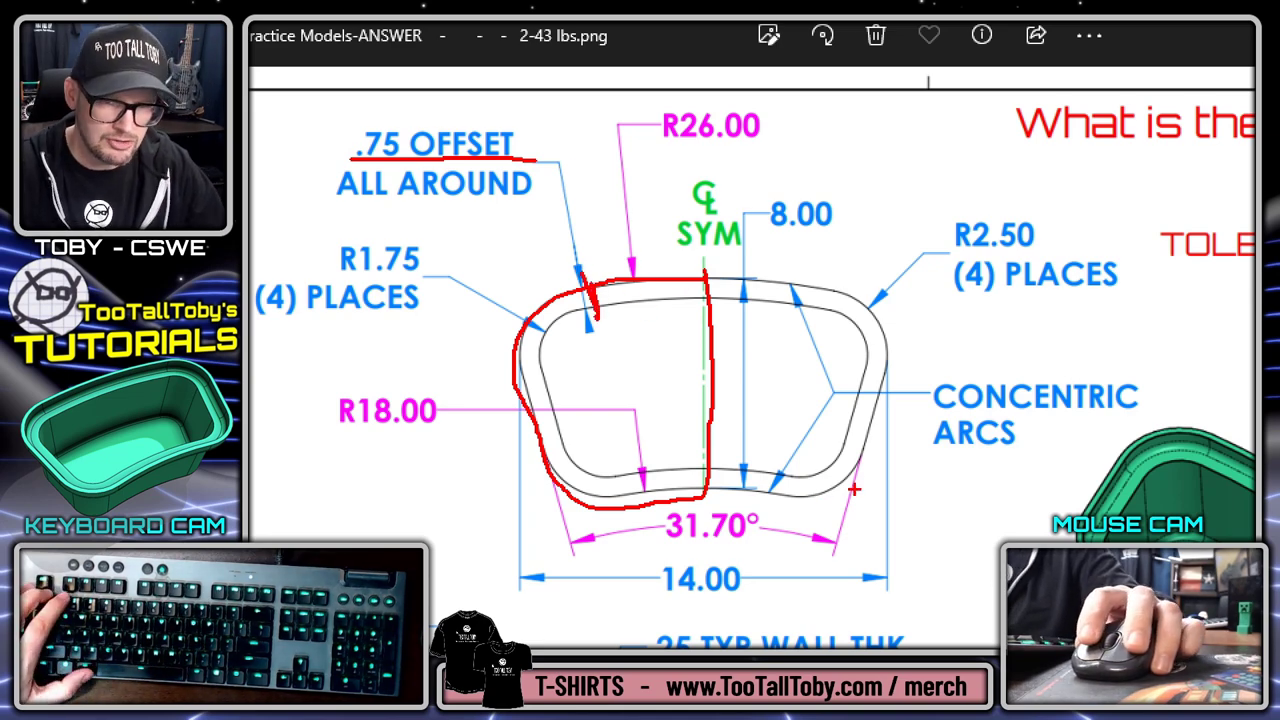
pyautogui.press('Escape')
pyautogui.hotkey('ctrl', '1')
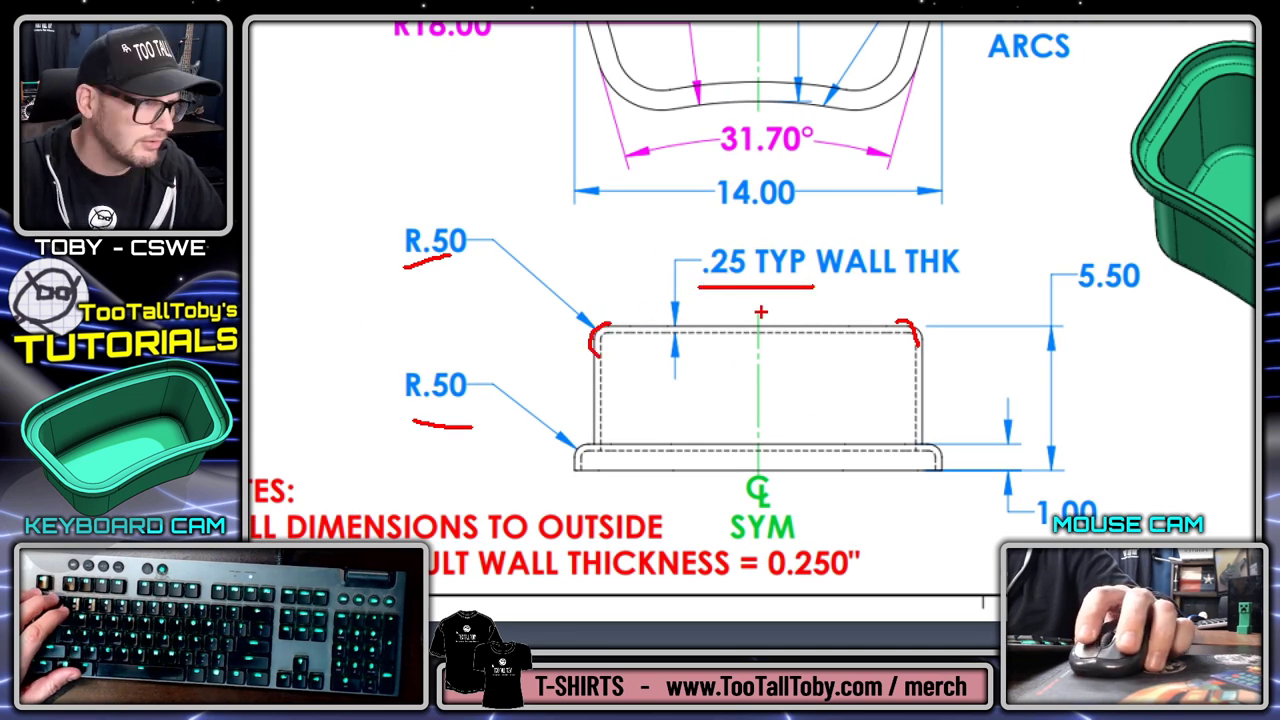
pyautogui.moveTo(597, 440); pyautogui.dragTo(590, 443)
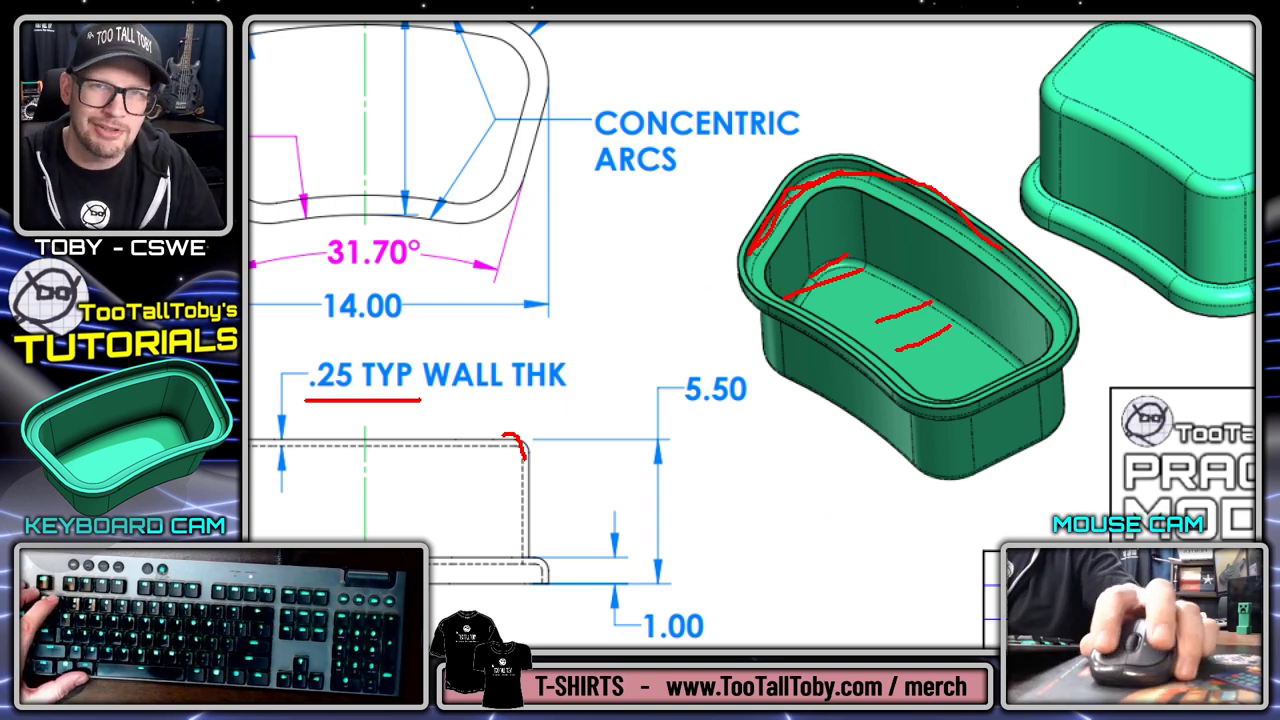
pyautogui.press('Escape')
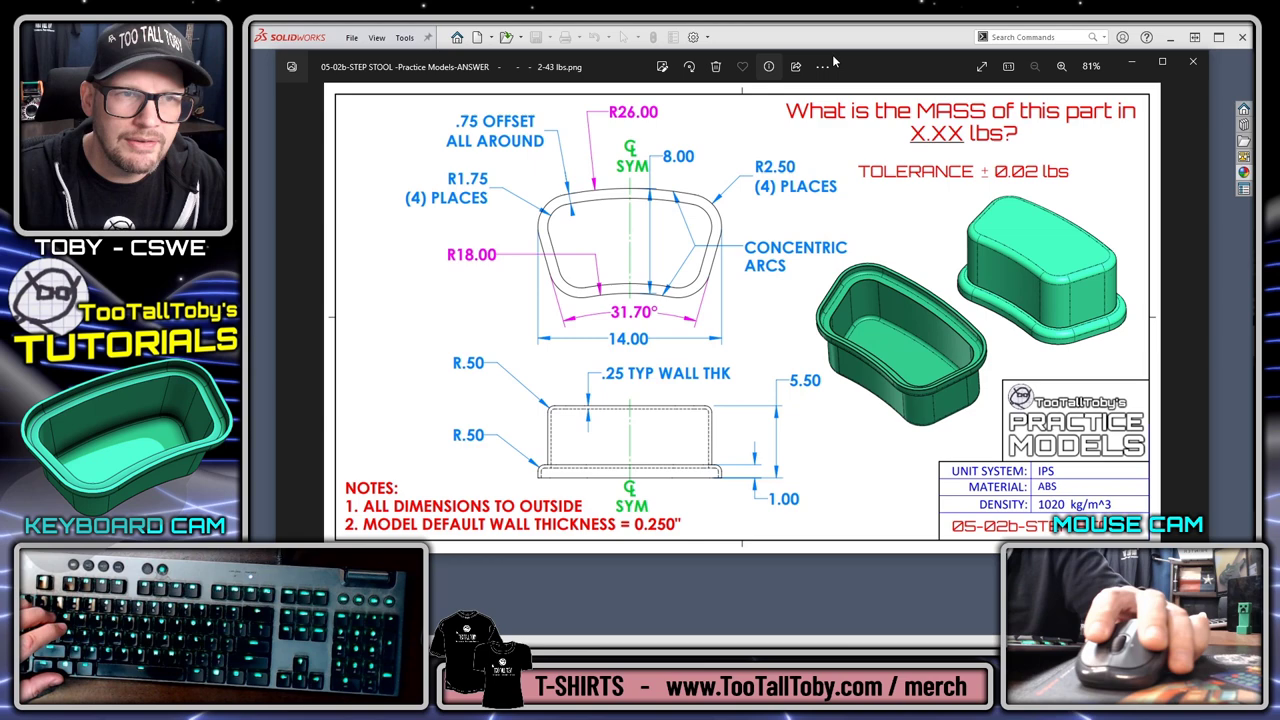
# Close Photos and create a new part from the PART-IN template
pyautogui.hotkey('alt', 'F4')
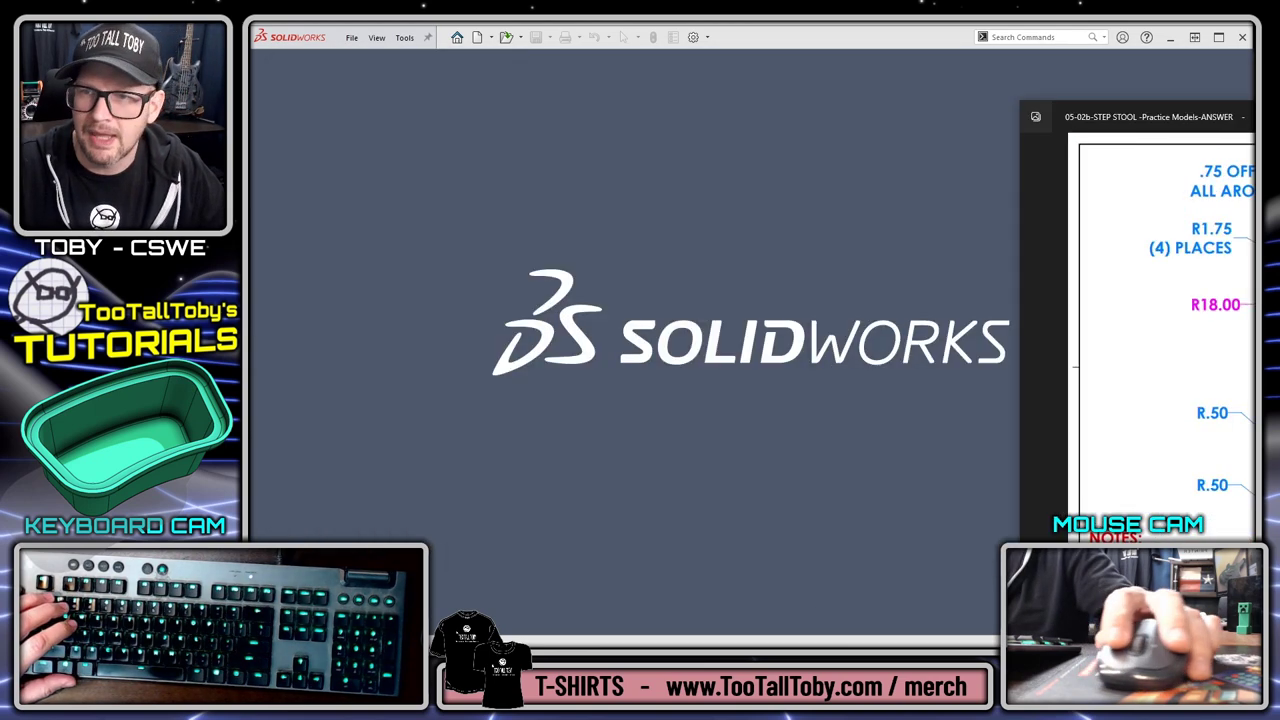
pyautogui.click(477, 37)
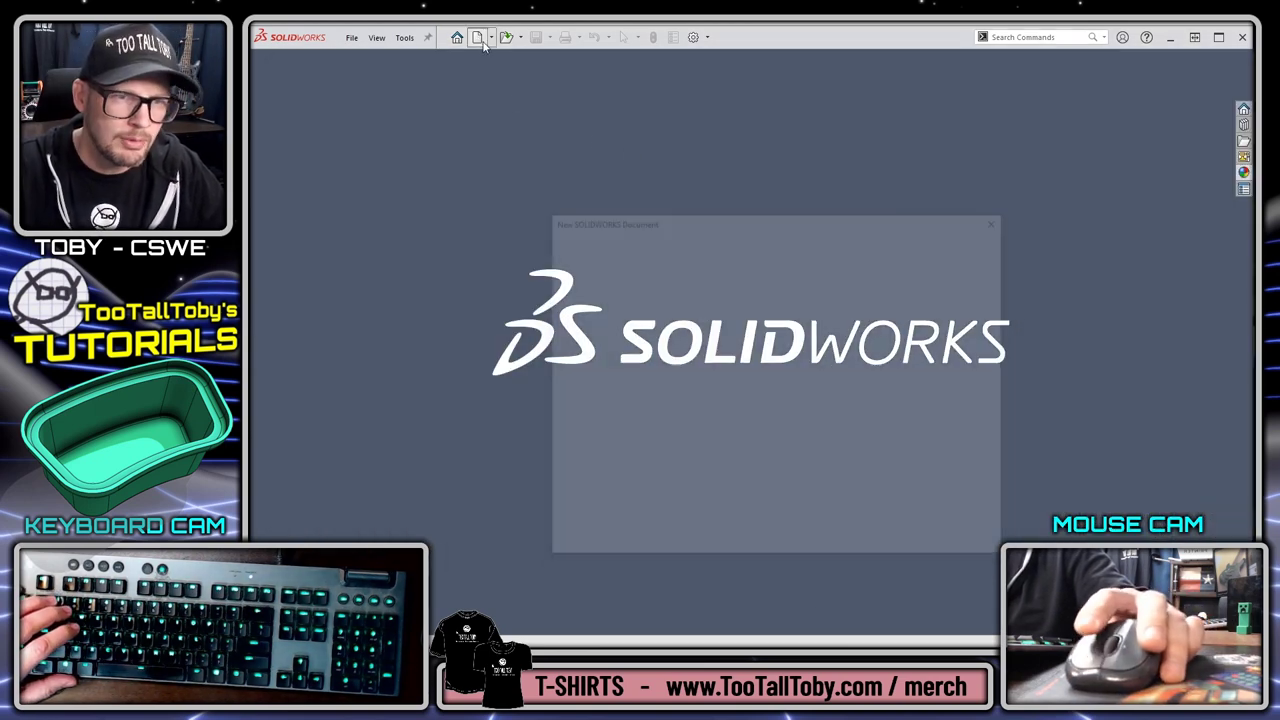
pyautogui.doubleClick(578, 268)
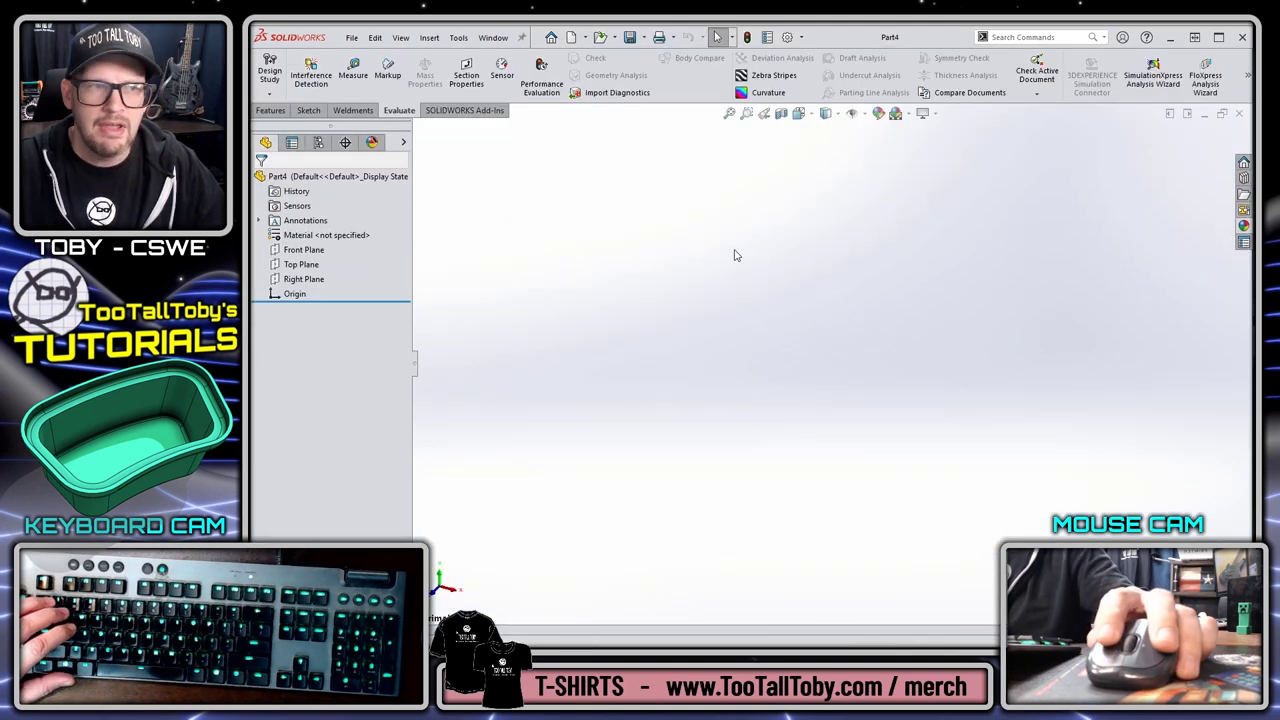
# Assign ABS as the part material and give the part a light green appearance
pyautogui.rightClick(339, 236)
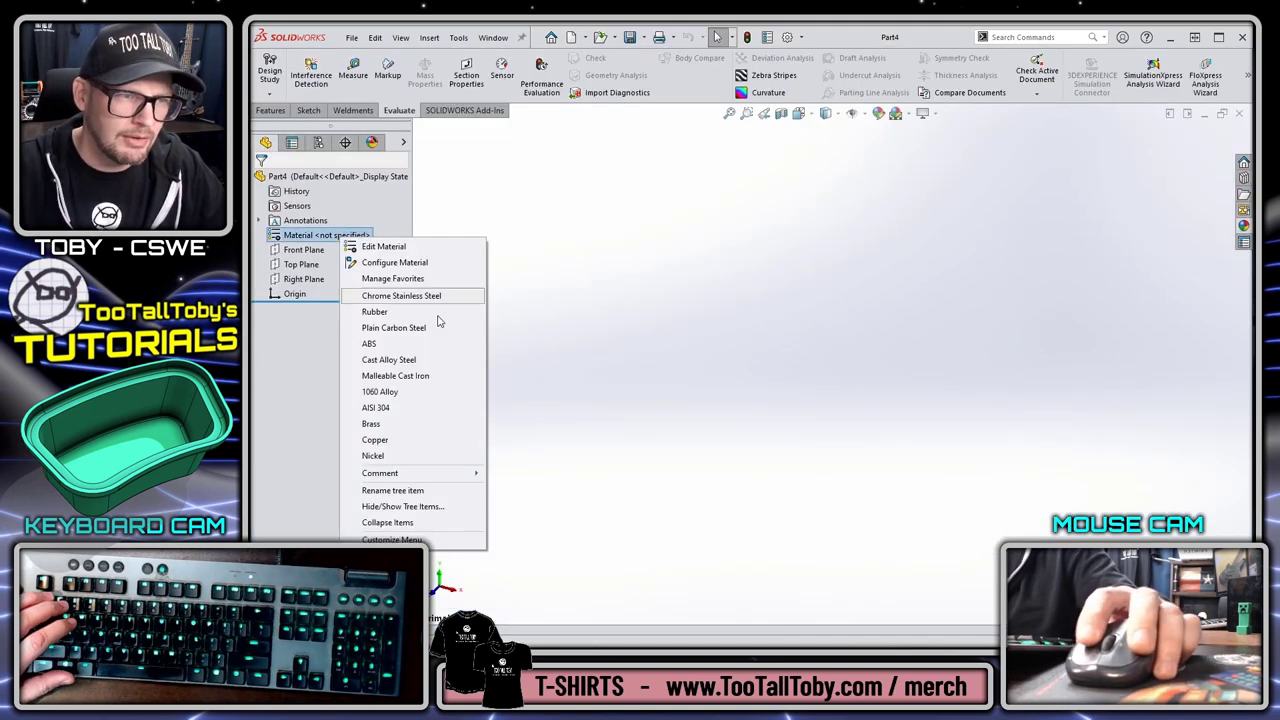
pyautogui.click(386, 345)
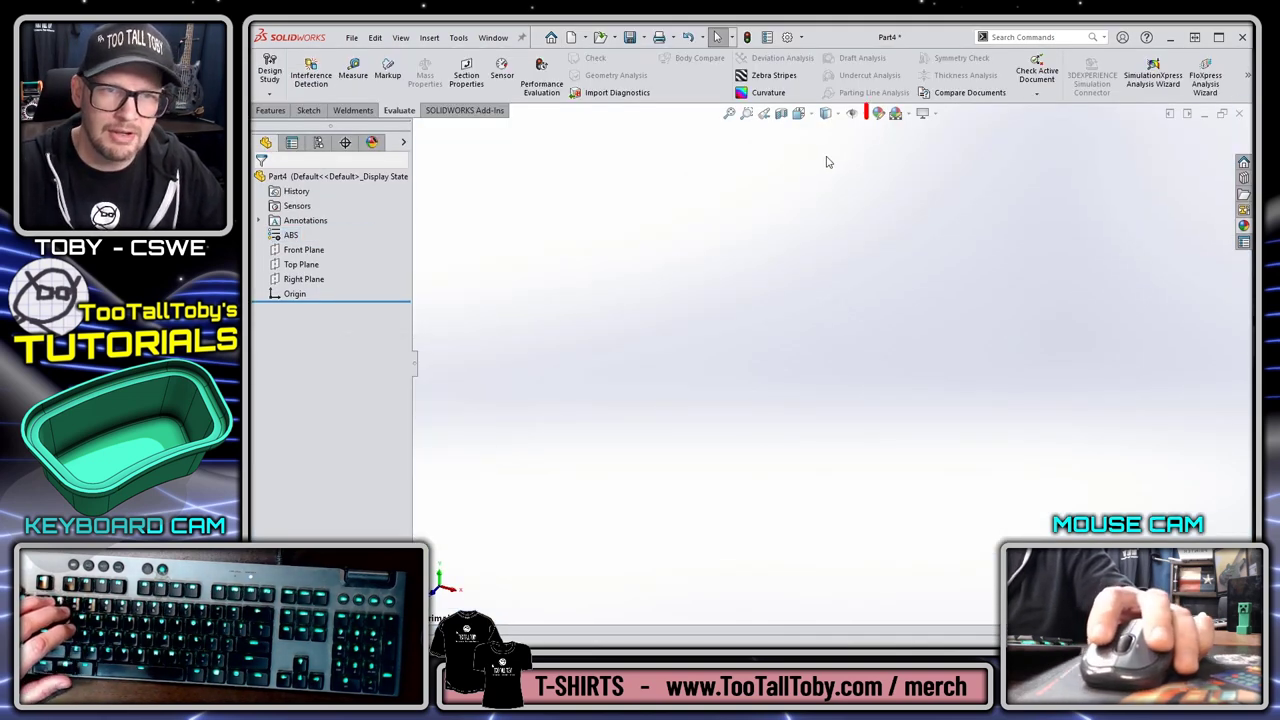
pyautogui.click(877, 115)
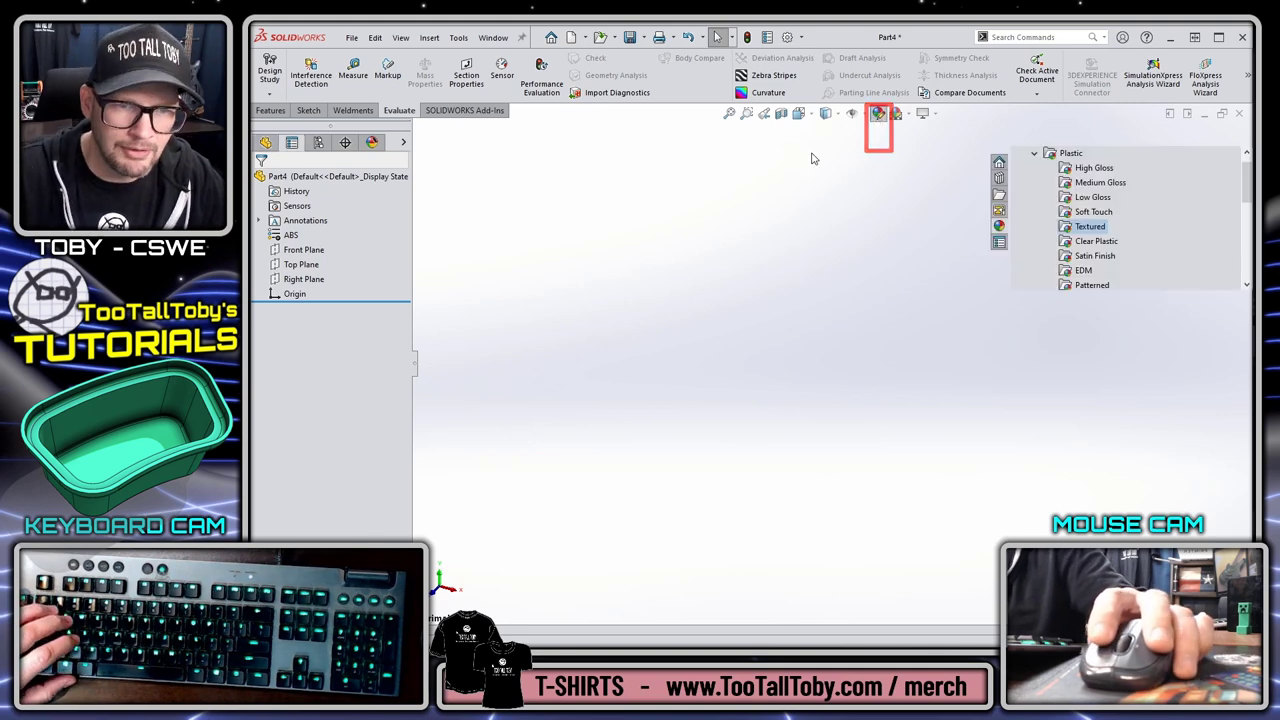
pyautogui.click(326, 462)
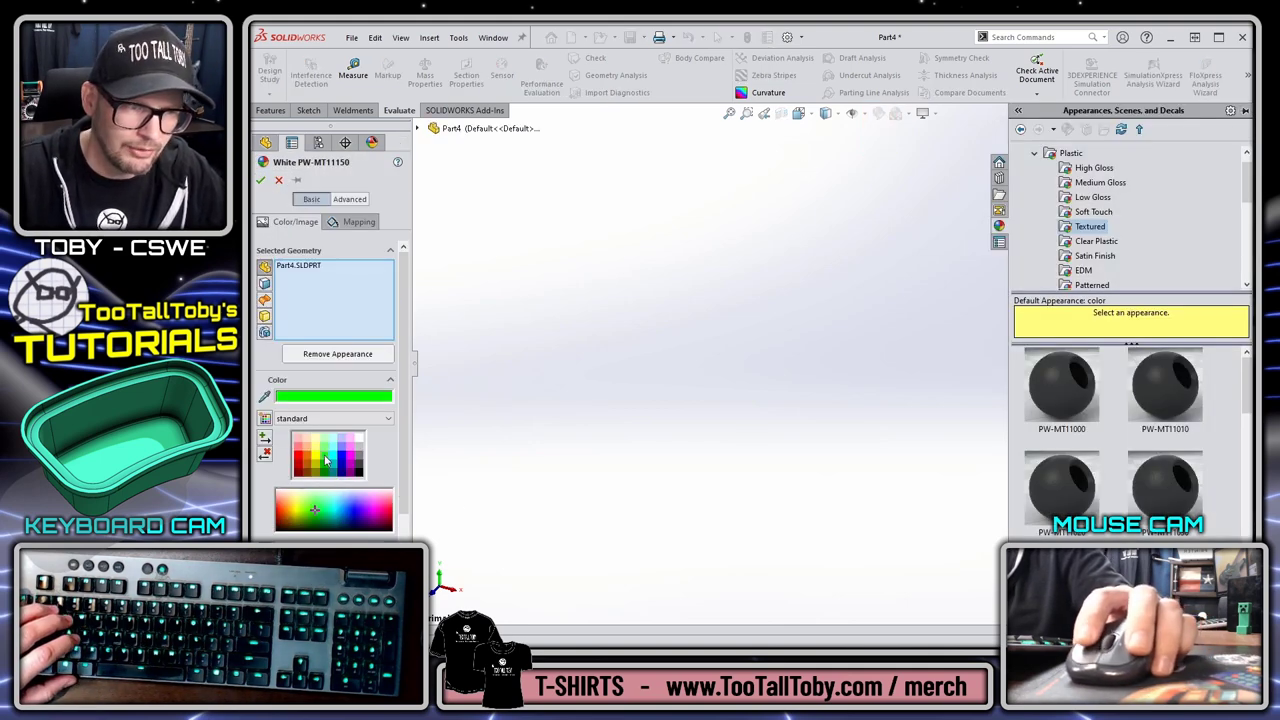
pyautogui.click(331, 451)
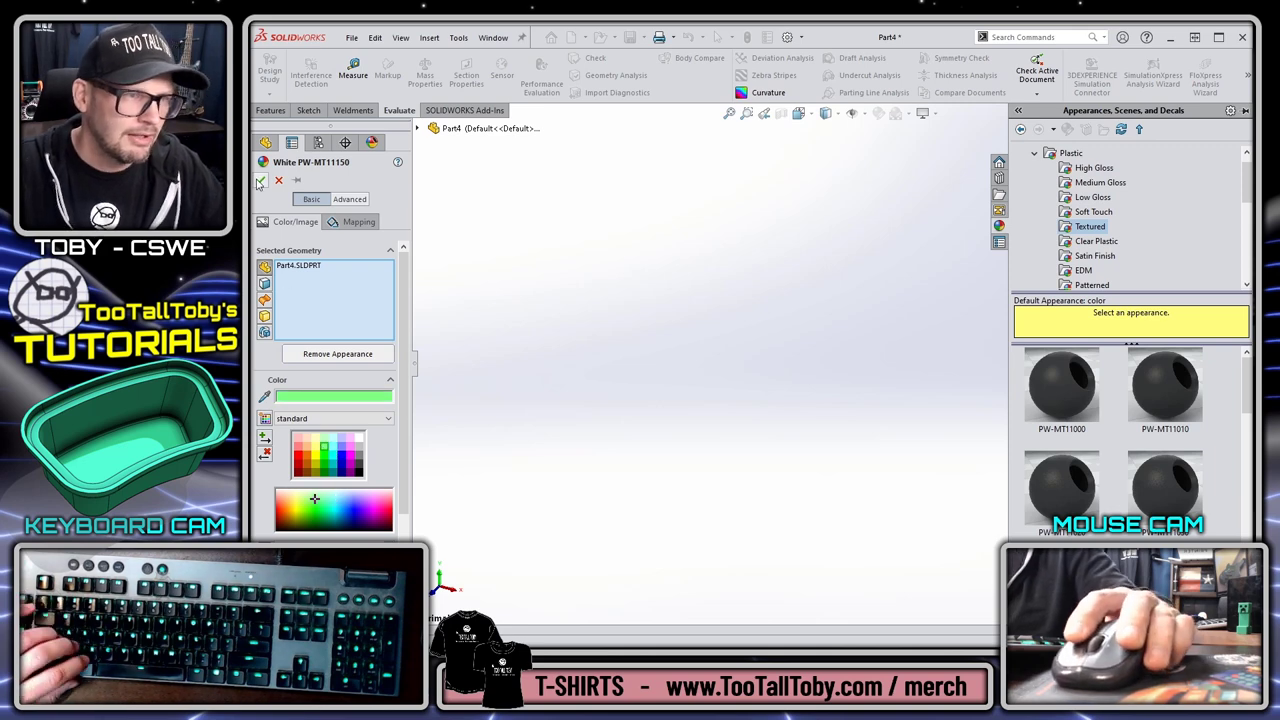
pyautogui.click(260, 180)
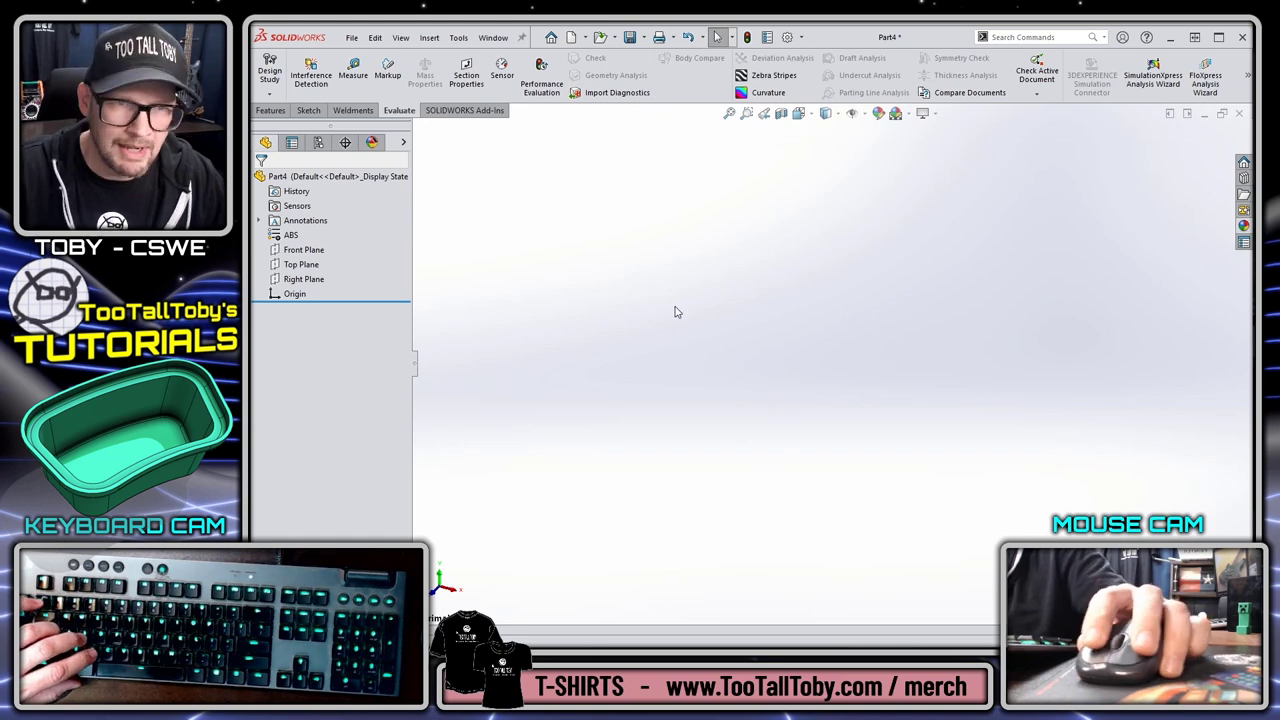
# Start a Top Plane sketch with an 8.000 vertical line from the origin
pyautogui.click(318, 262)
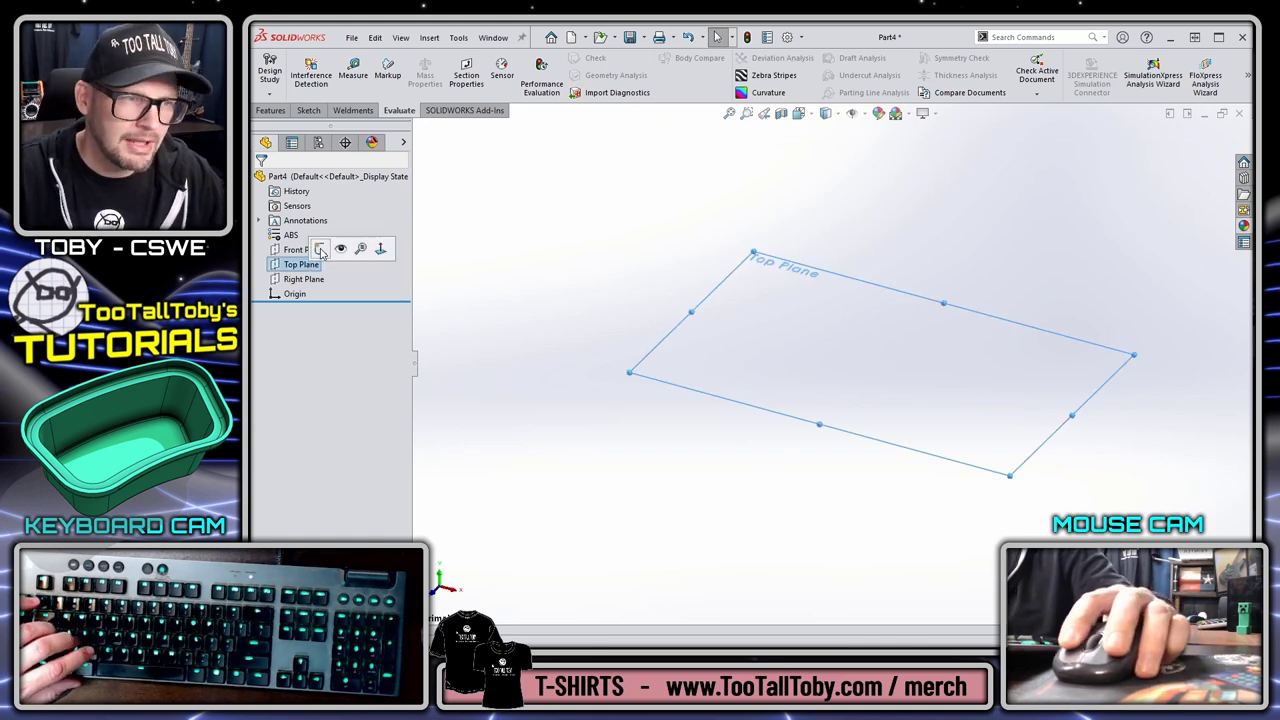
pyautogui.click(320, 250)
pyautogui.press('s')
pyautogui.click(835, 290)
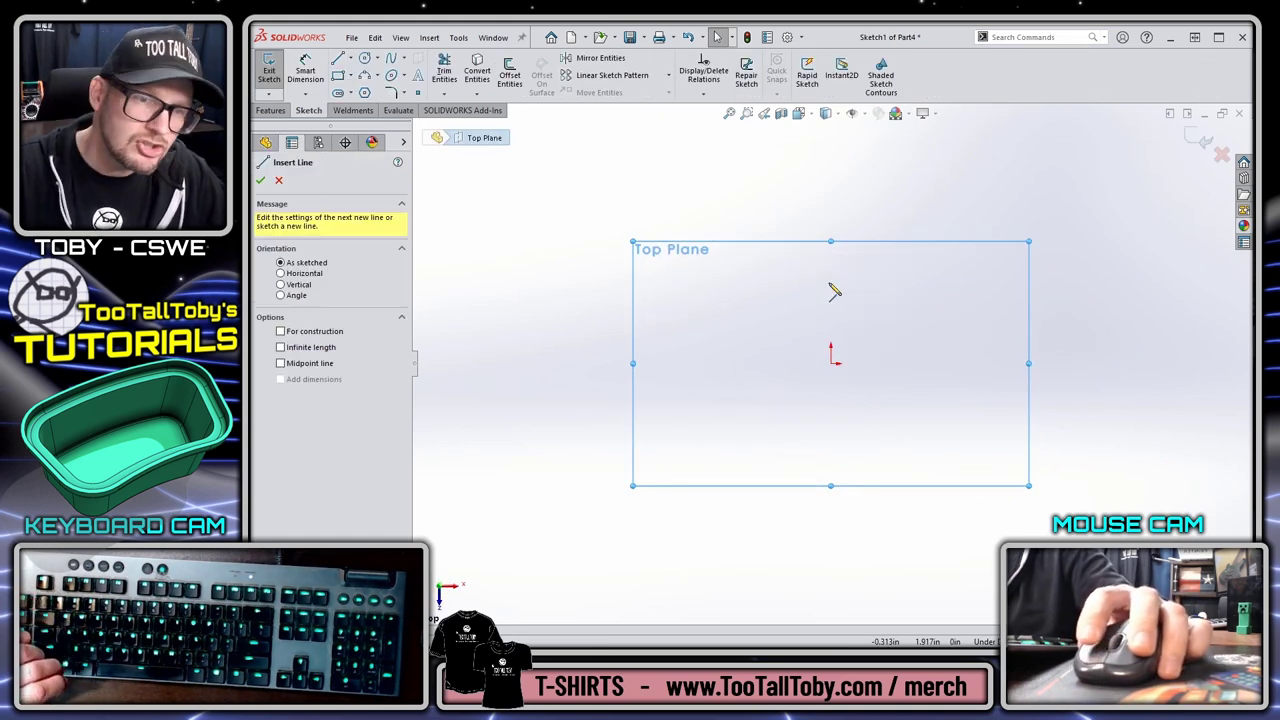
pyautogui.click(832, 362)
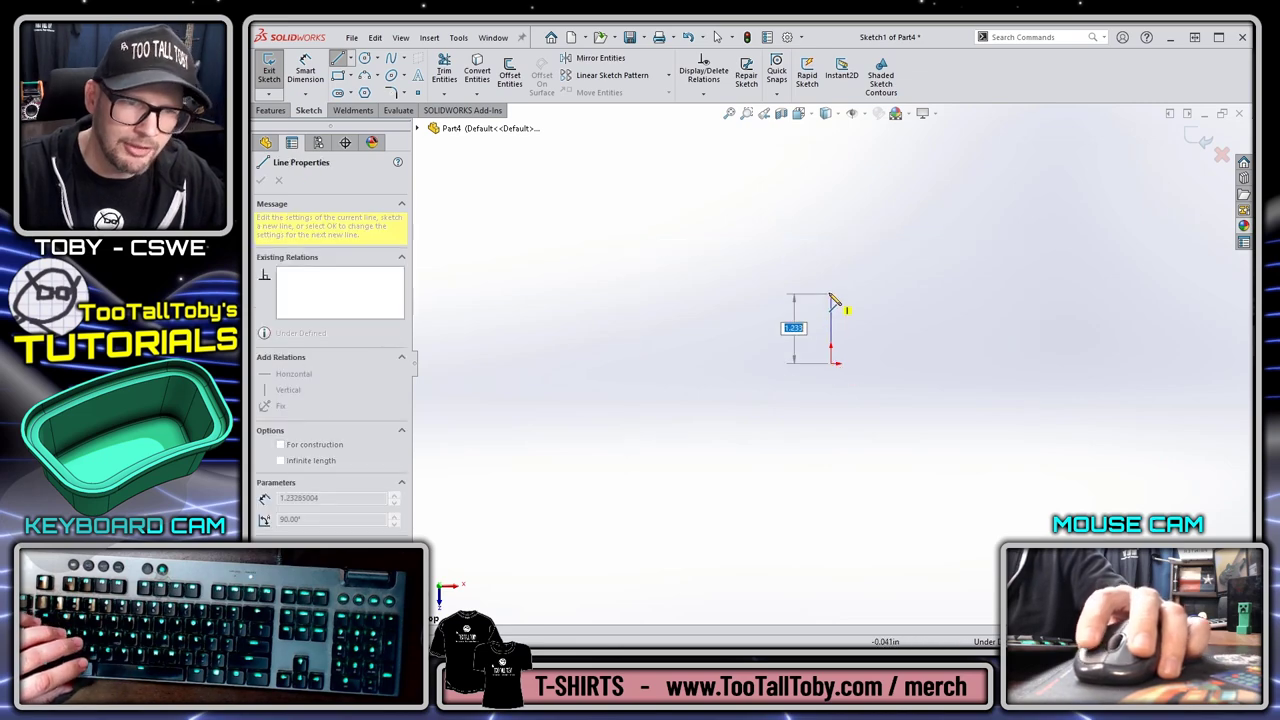
pyautogui.write('8')
pyautogui.press('Return')
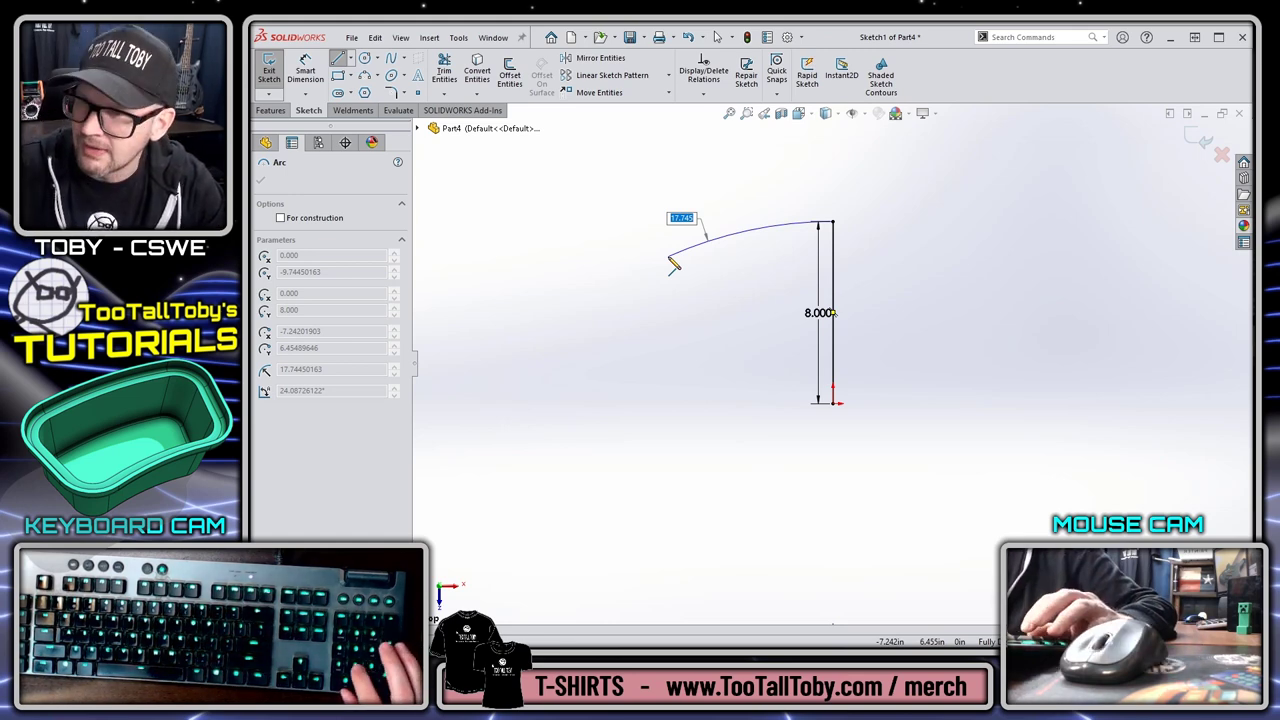
# Chain an R26 top arc, an R2.5 corner arc and the slanted side line
pyautogui.write('26')
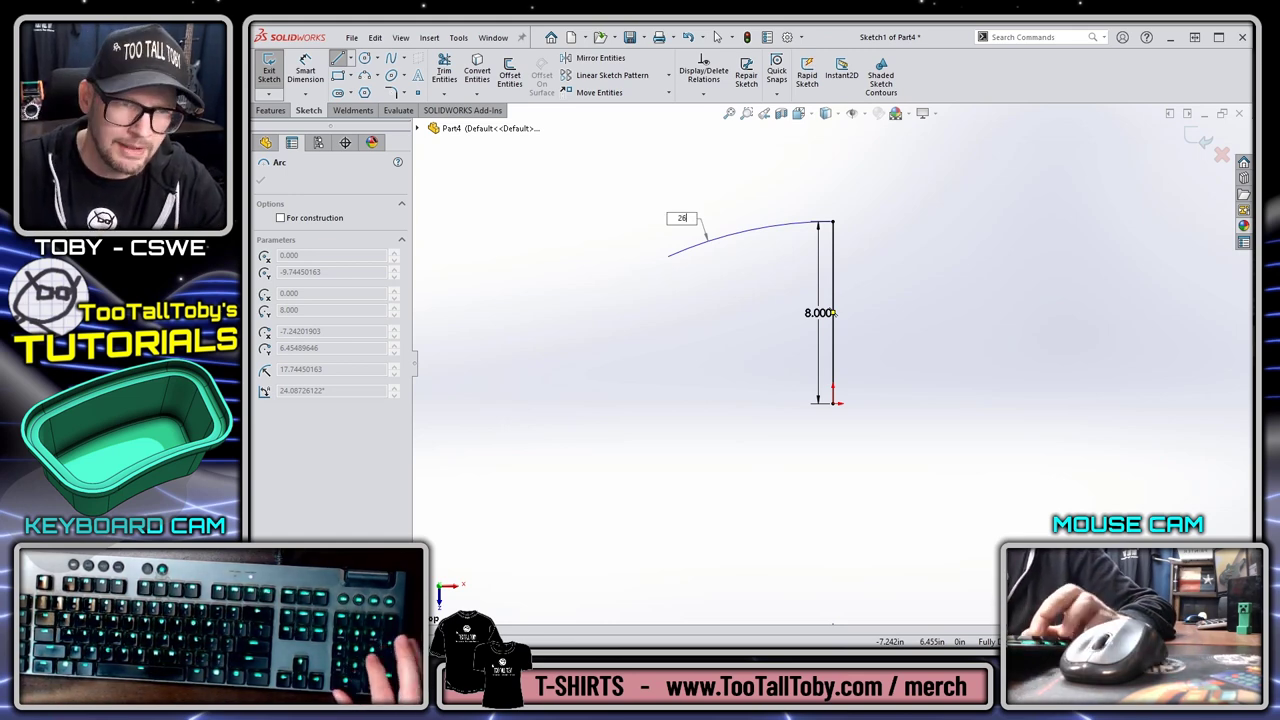
pyautogui.press('Return')
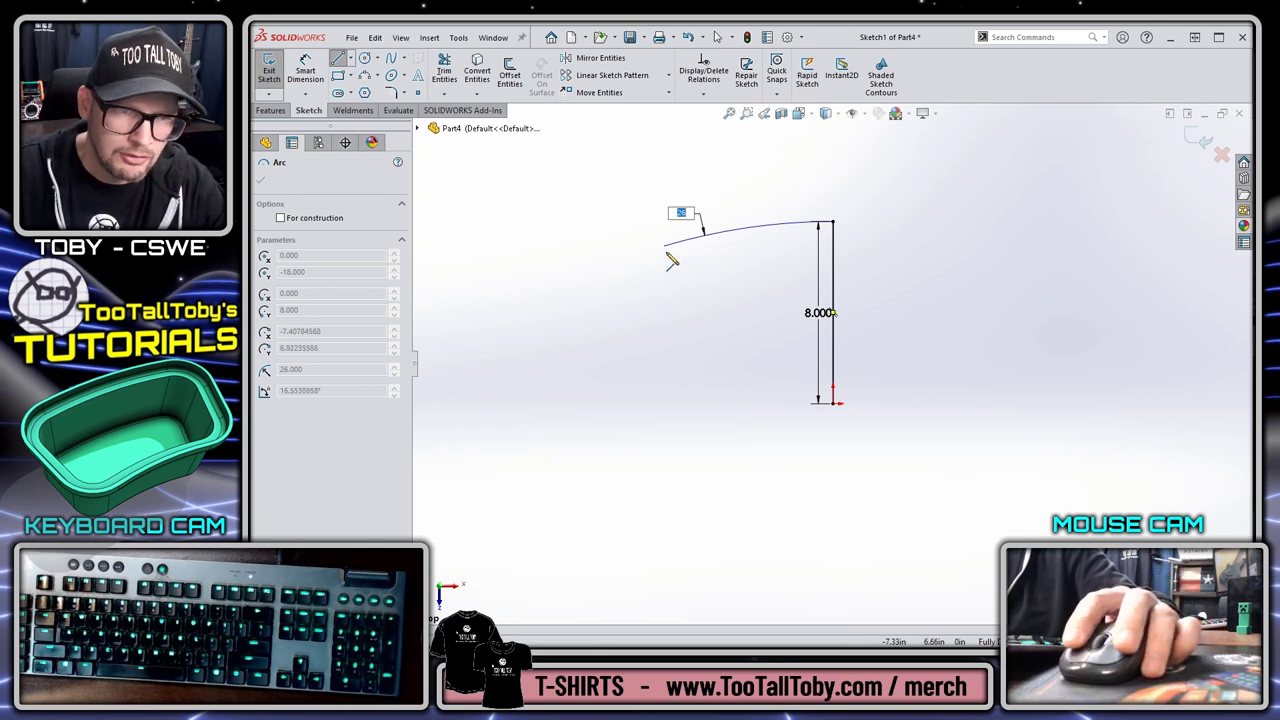
pyautogui.click(658, 252)
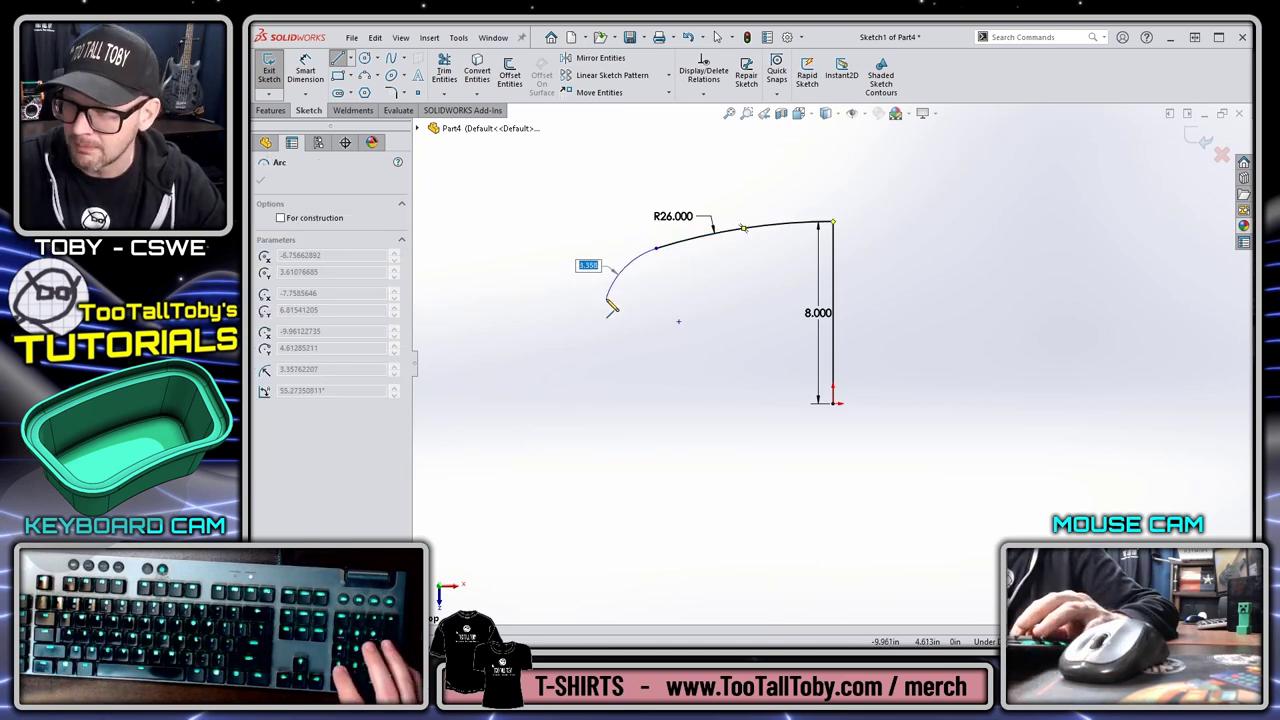
pyautogui.write('2.5')
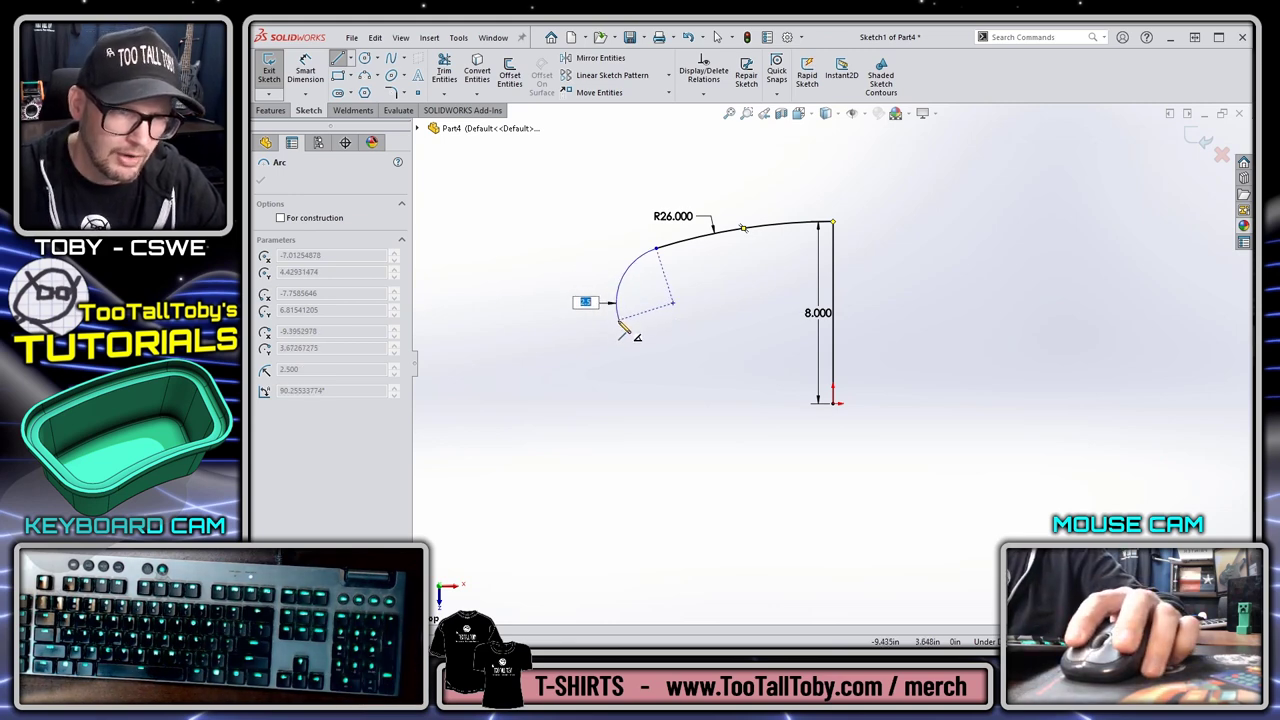
pyautogui.click(619, 323)
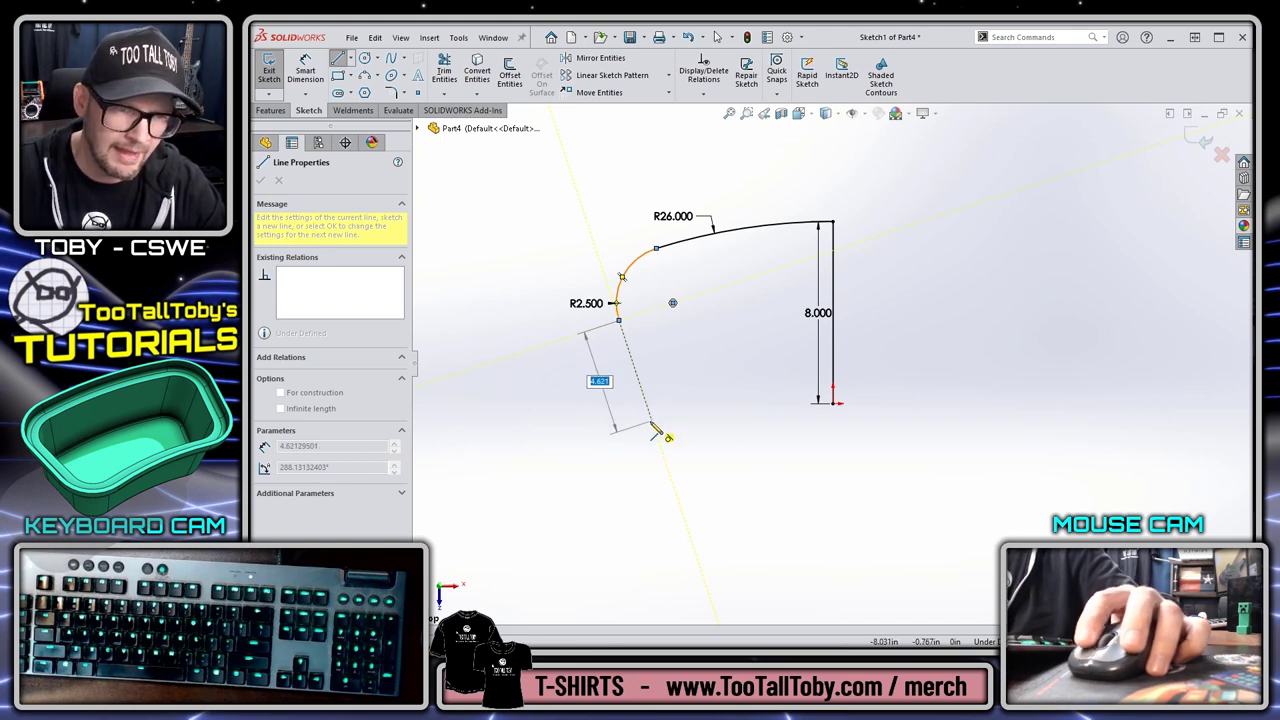
pyautogui.click(651, 422)
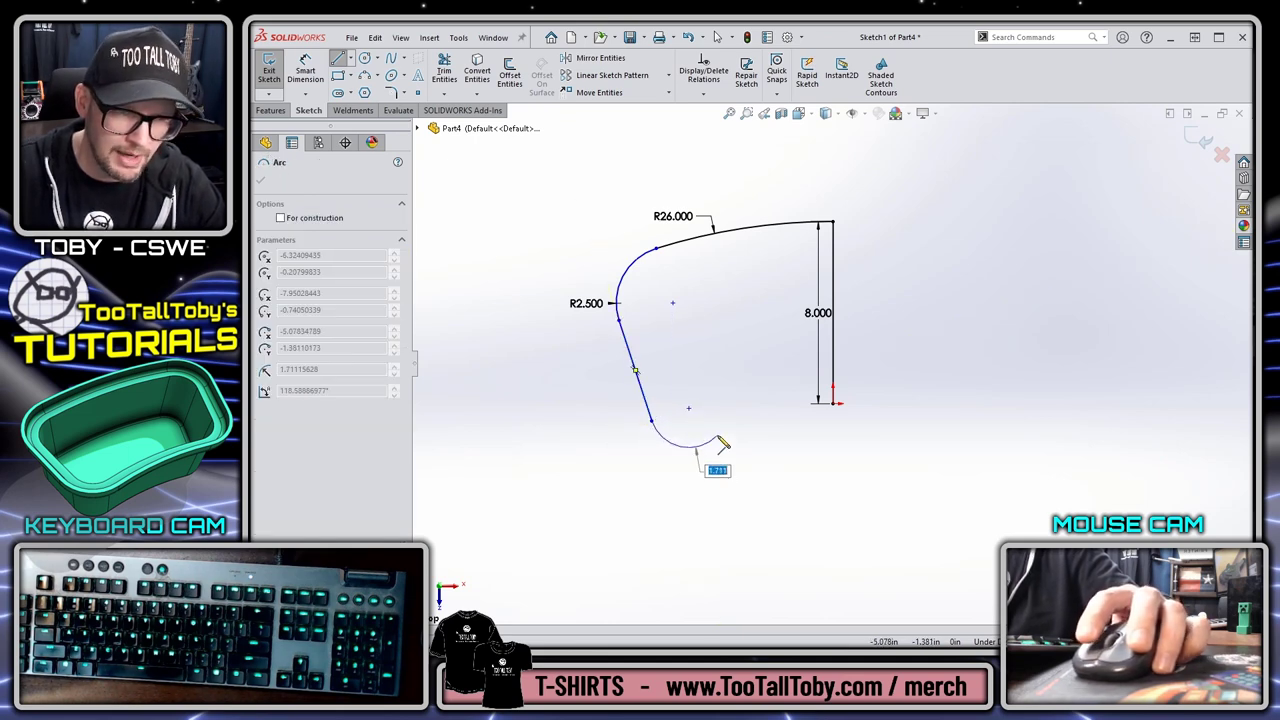
# Add the bottom R2.5 corner and final bottom arc, joining its end to the 8.000 line
pyautogui.write('2.5')
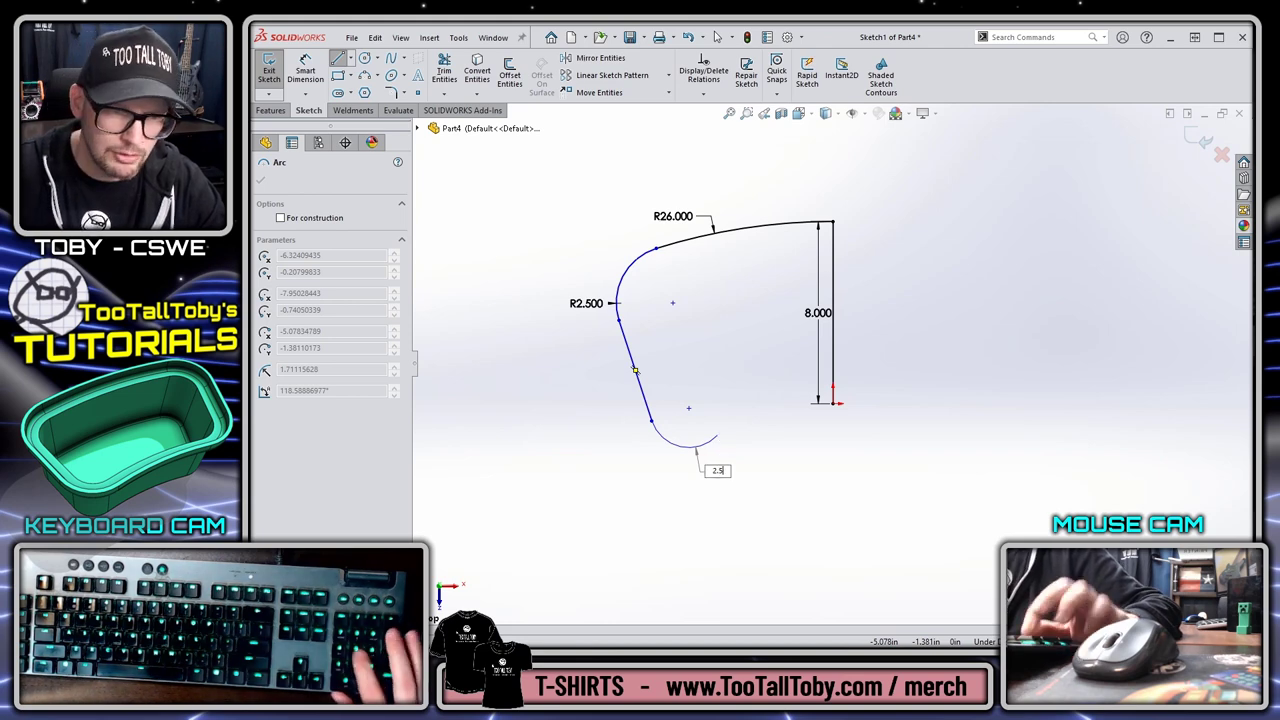
pyautogui.press('Return')
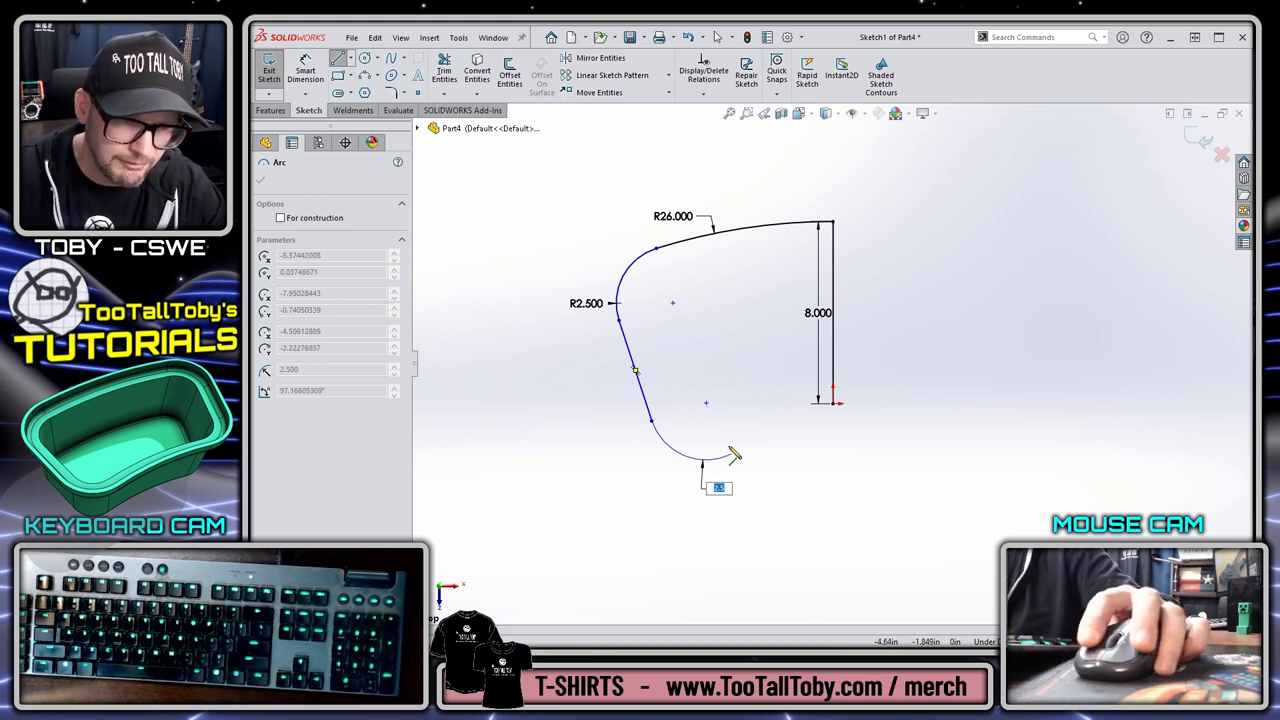
pyautogui.click(732, 449)
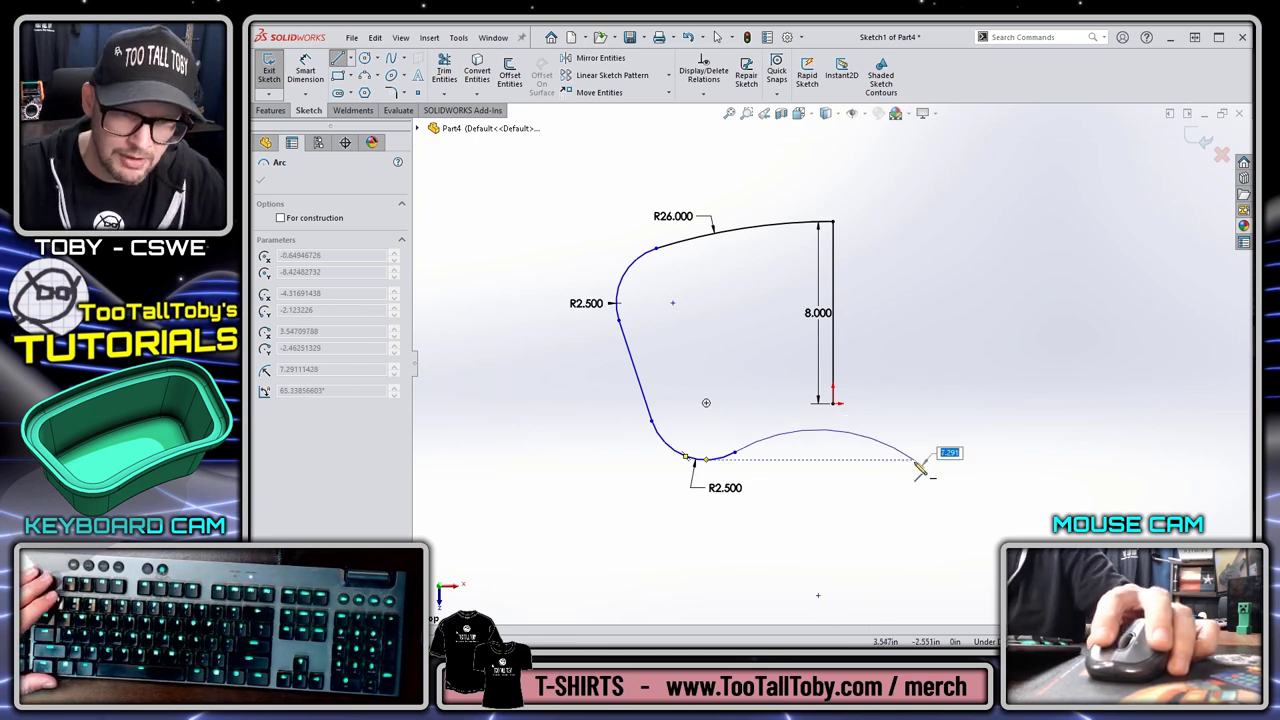
pyautogui.click(857, 451)
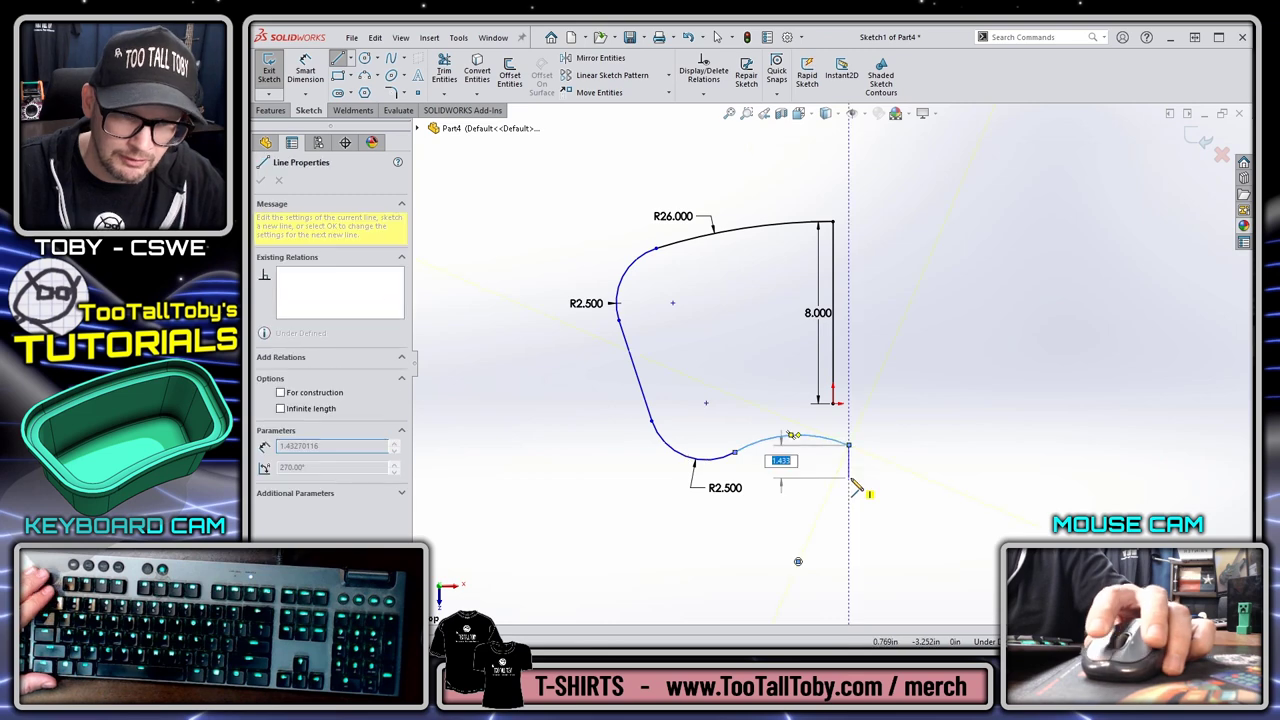
pyautogui.press('Escape')
pyautogui.press('z')
pyautogui.scroll(-1, 865, 469)
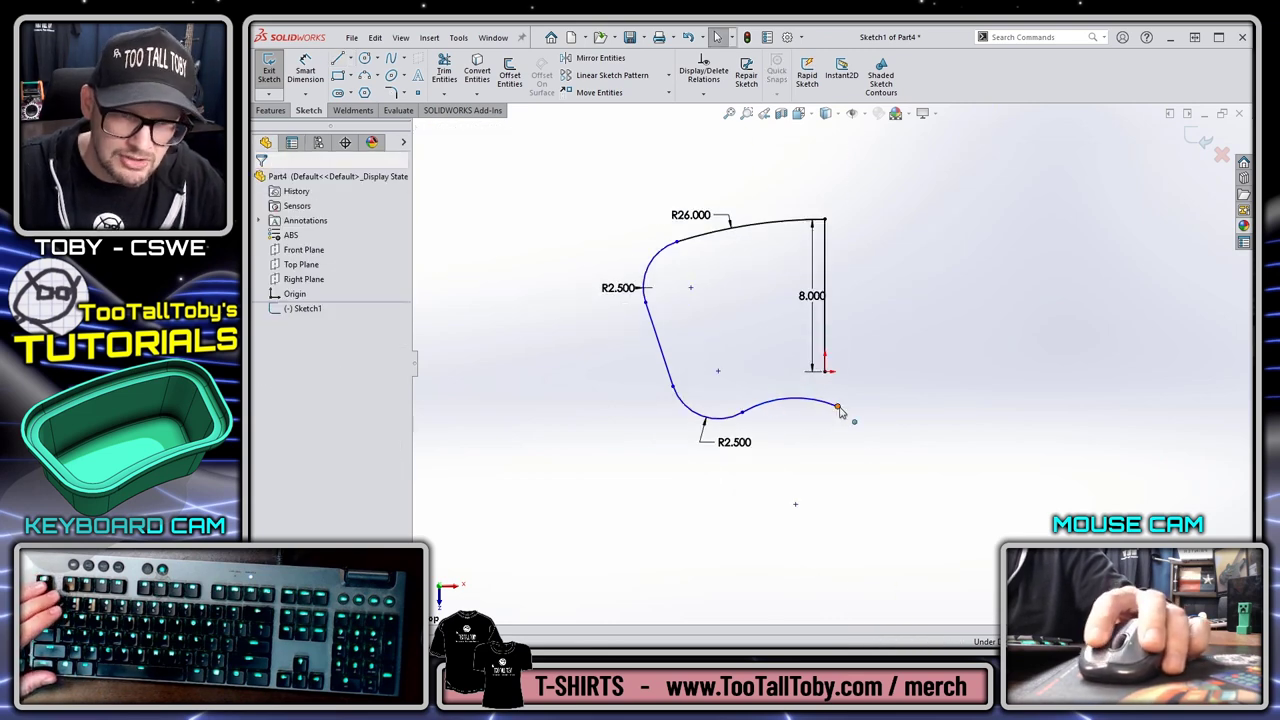
pyautogui.moveTo(840, 412); pyautogui.dragTo(826, 372)
# Finish joining the bottom arc, shift its tangent point left, and check the bottom arc's and vertical line's relations
pyautogui.click(785, 410)
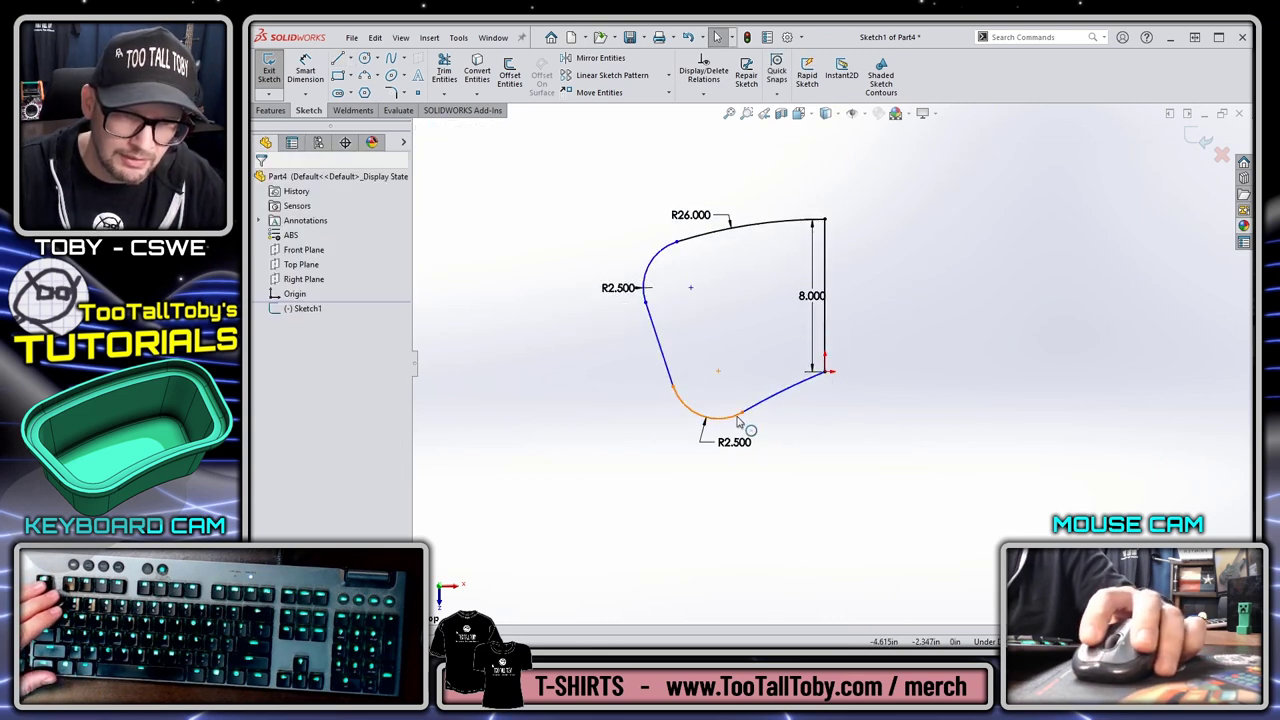
pyautogui.moveTo(742, 414); pyautogui.dragTo(706, 405)
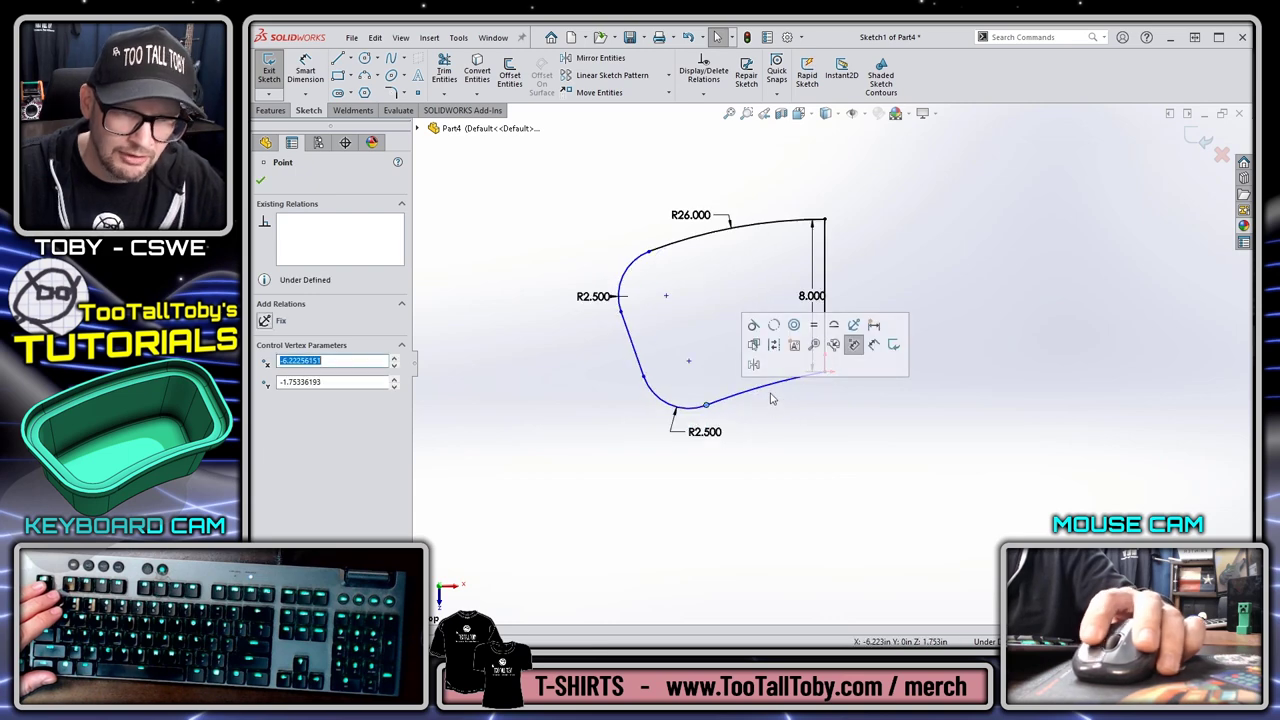
pyautogui.click(746, 397)
pyautogui.press('z')
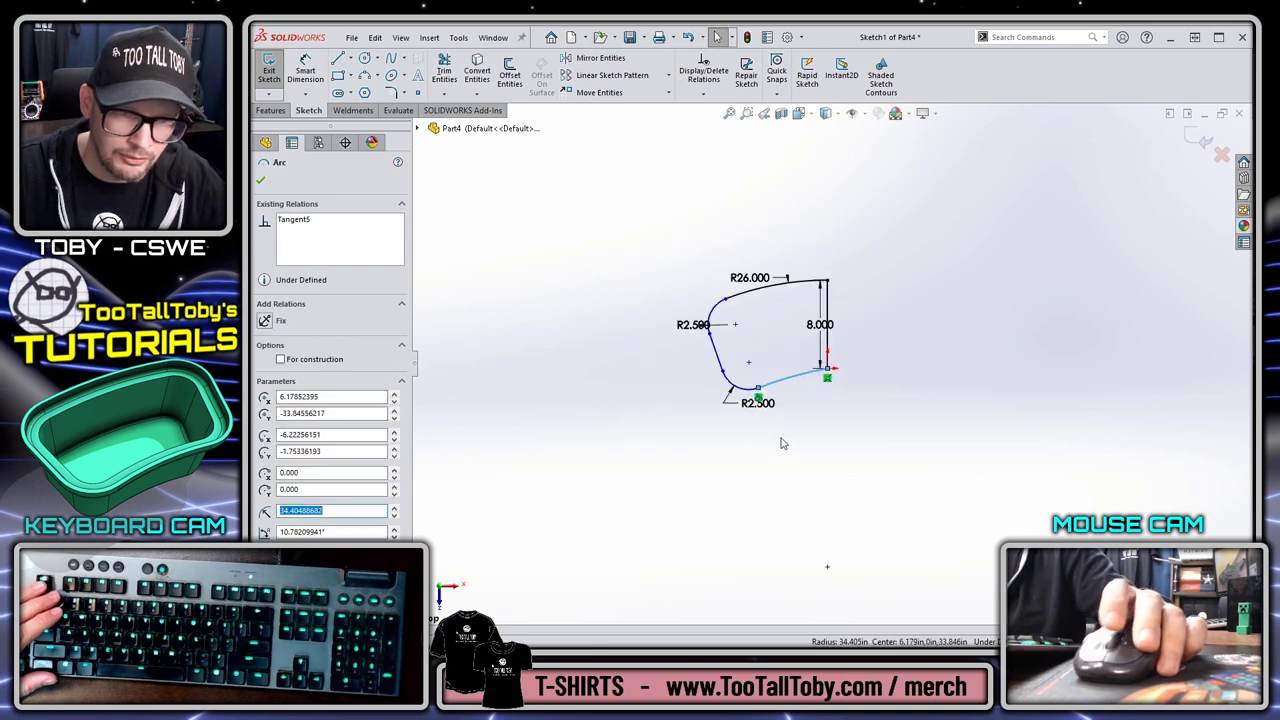
pyautogui.click(827, 568)
pyautogui.keyDown('ctrl'); pyautogui.click(827, 358); pyautogui.keyUp('ctrl')
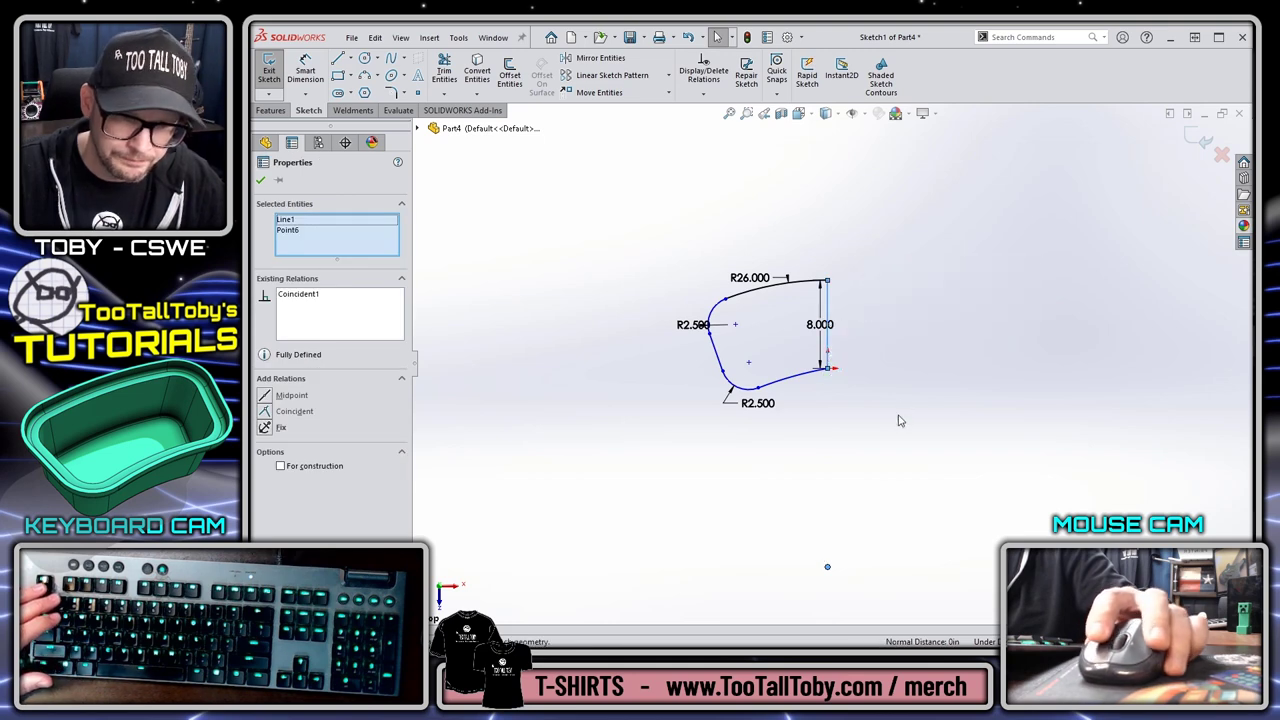
pyautogui.press('Escape')
# Check the R26 and bottom arc relations, then bring up the reference drawing showing 31.70° and 14.00
pyautogui.click(763, 294)
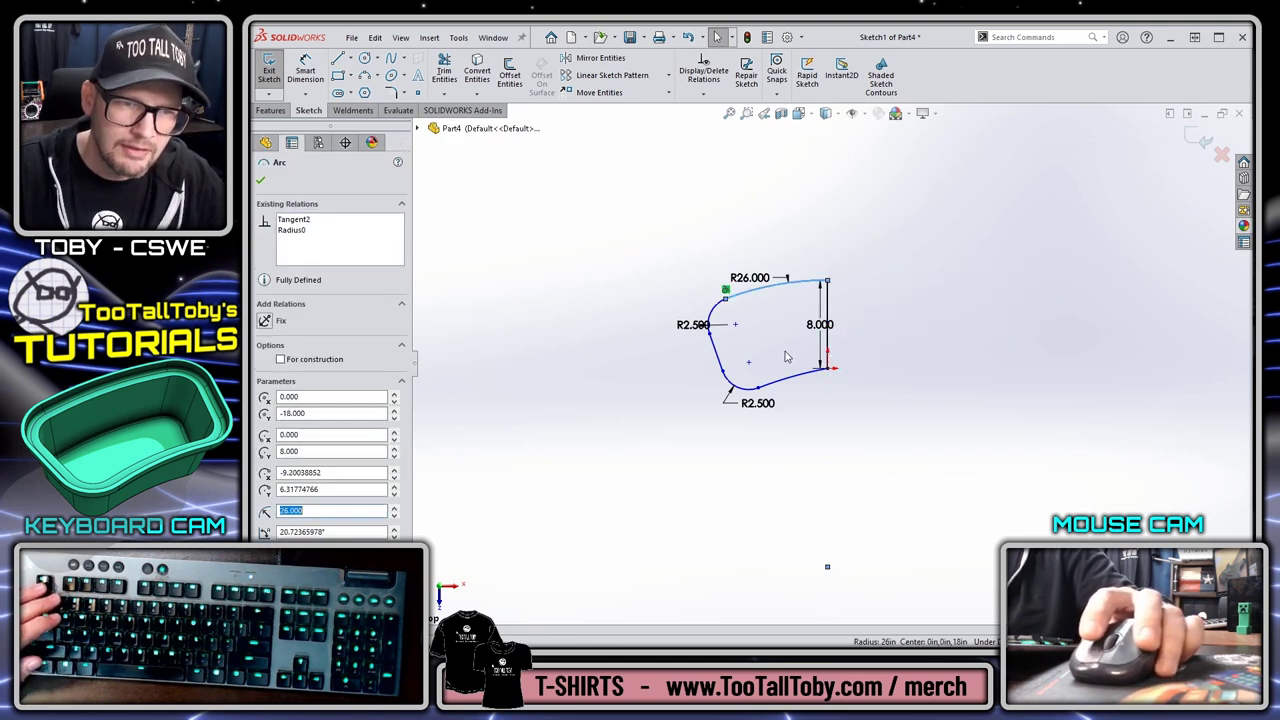
pyautogui.keyDown('ctrl'); pyautogui.click(779, 384); pyautogui.keyUp('ctrl')
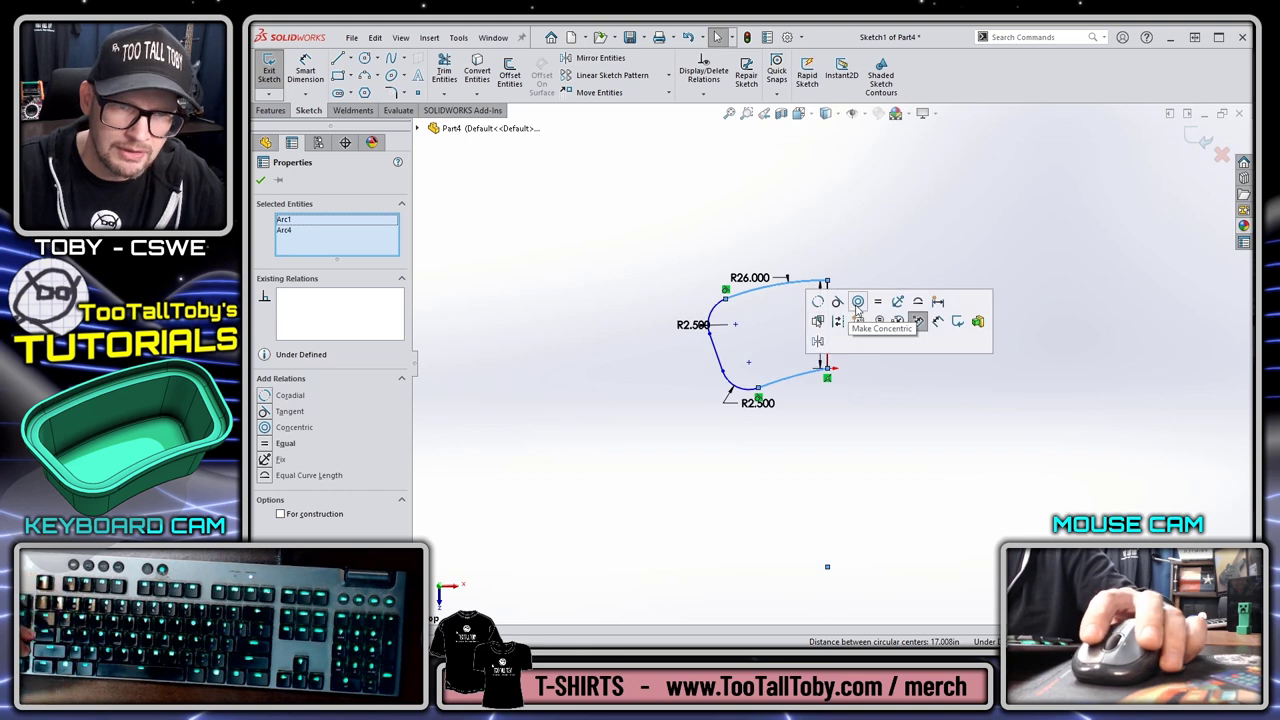
pyautogui.press('Escape')
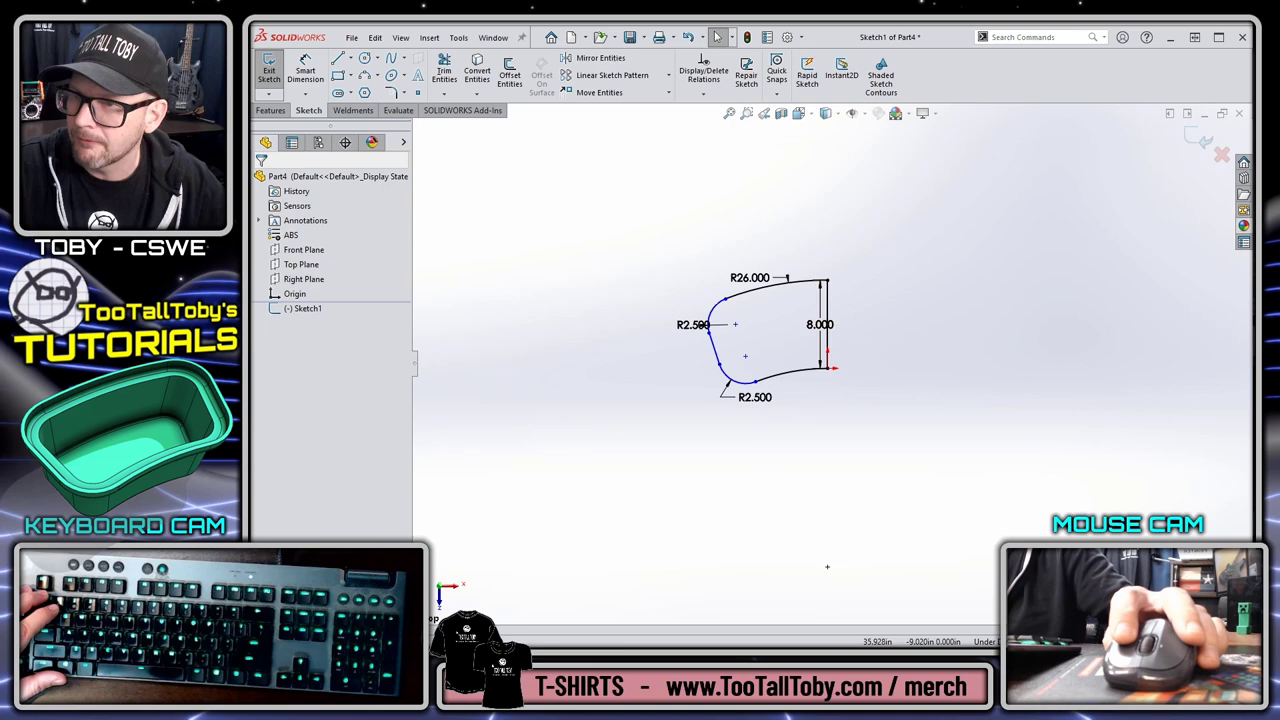
pyautogui.hotkey('alt', 'Tab')
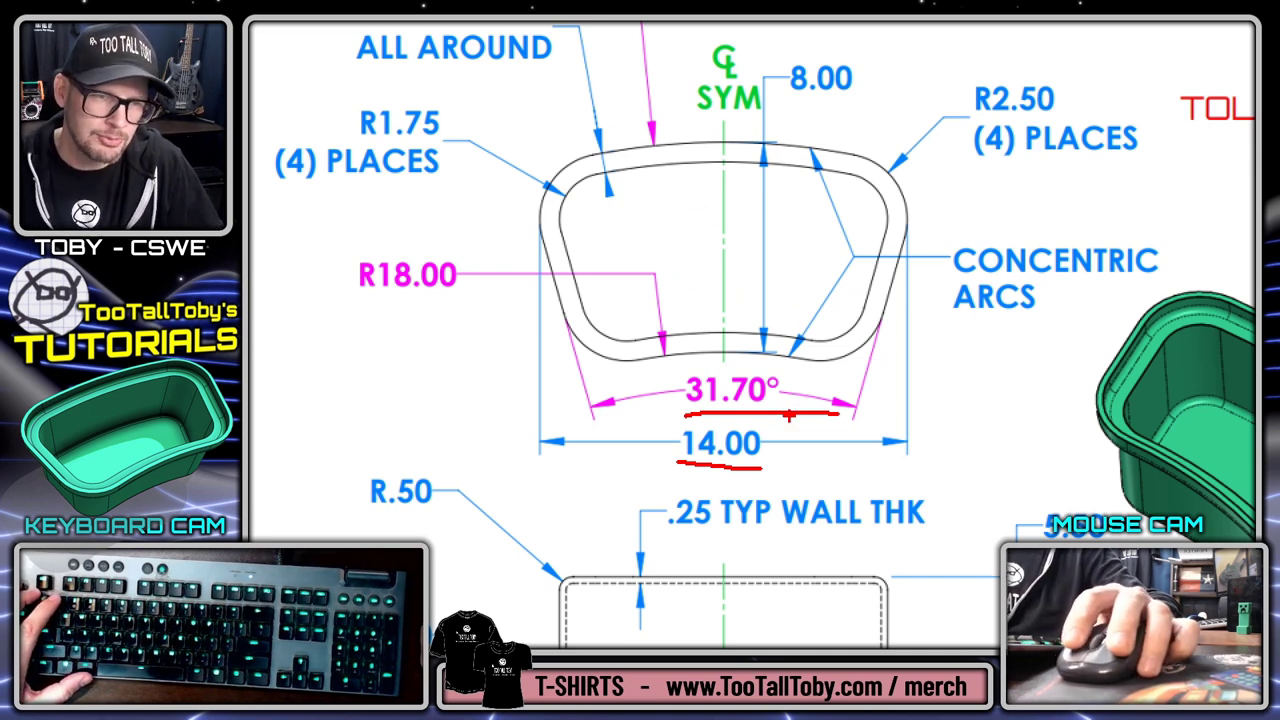
# Back in the sketch, draw a vertical construction centerline down from the lower-right endpoint
pyautogui.press('Escape')
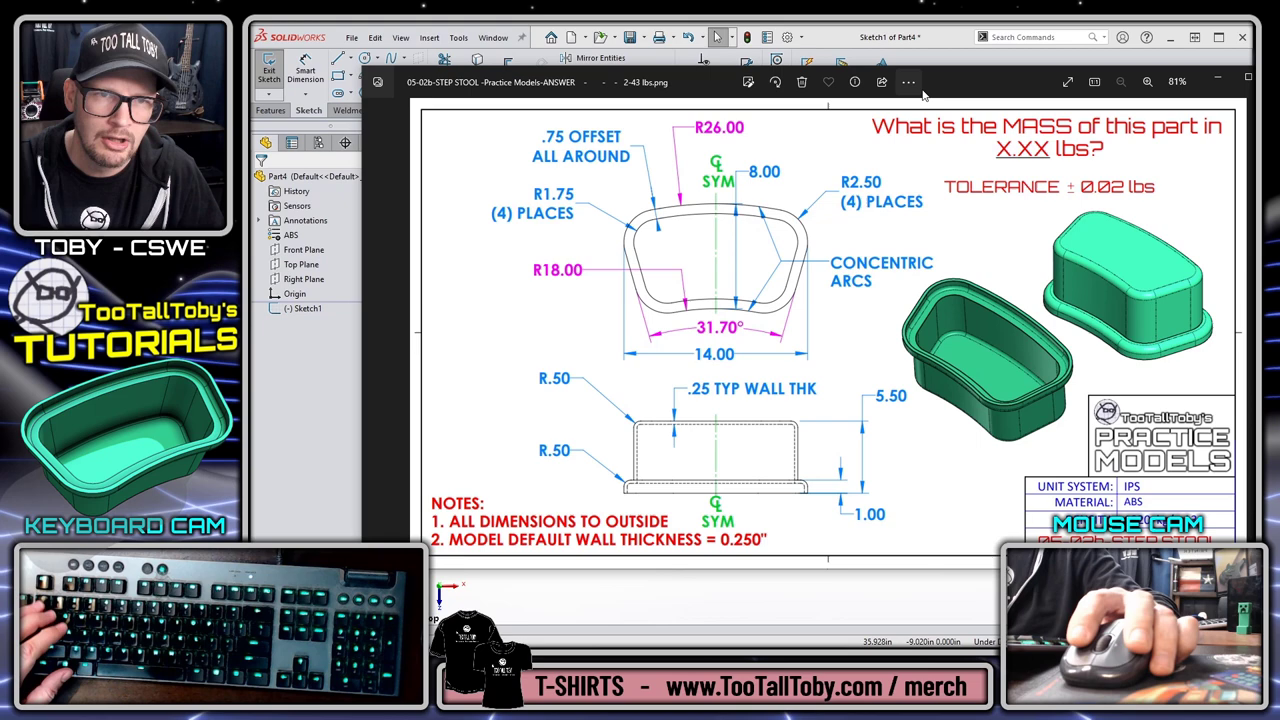
pyautogui.hotkey('alt', 'Tab')
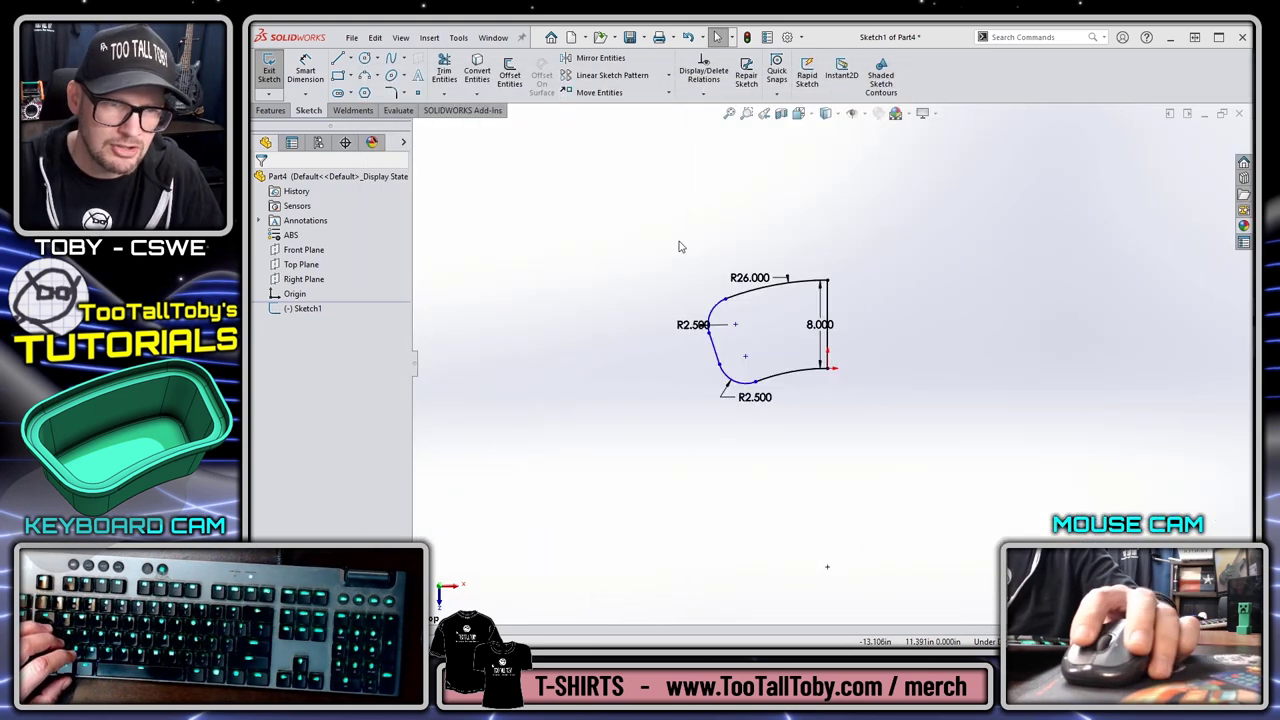
pyautogui.press('s')
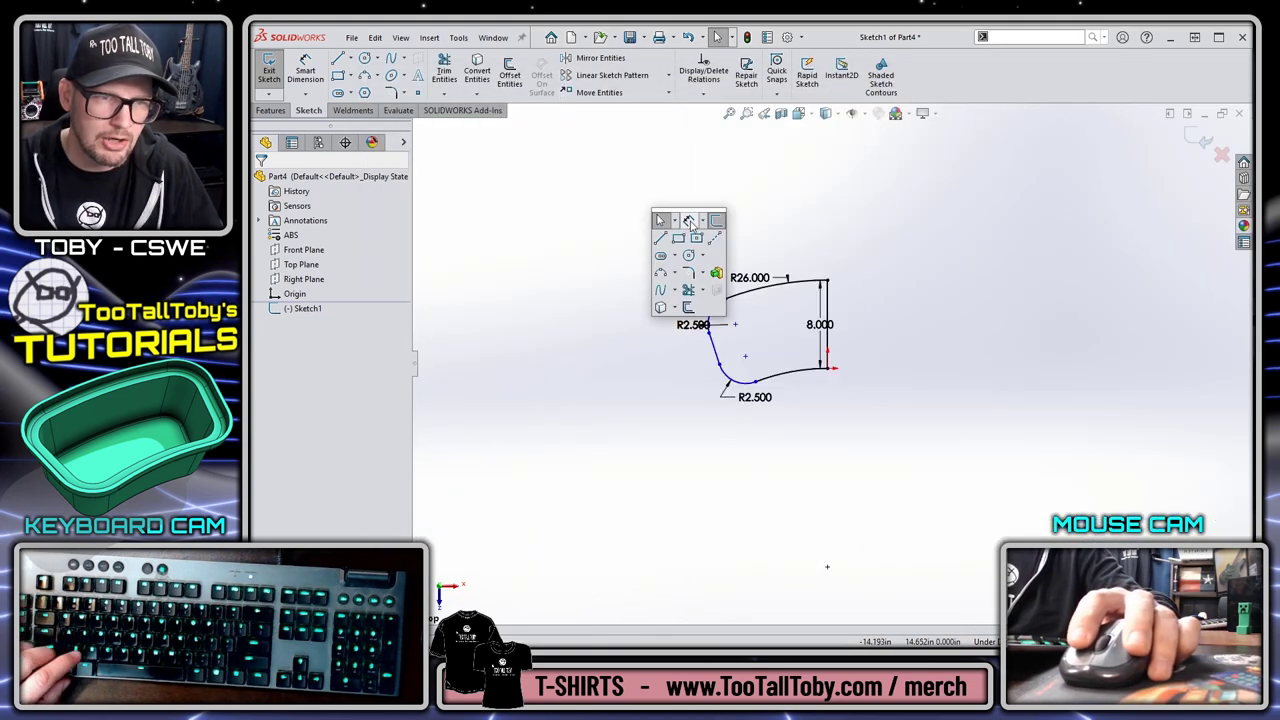
pyautogui.click(689, 221)
pyautogui.scroll(-3, 750, 338)
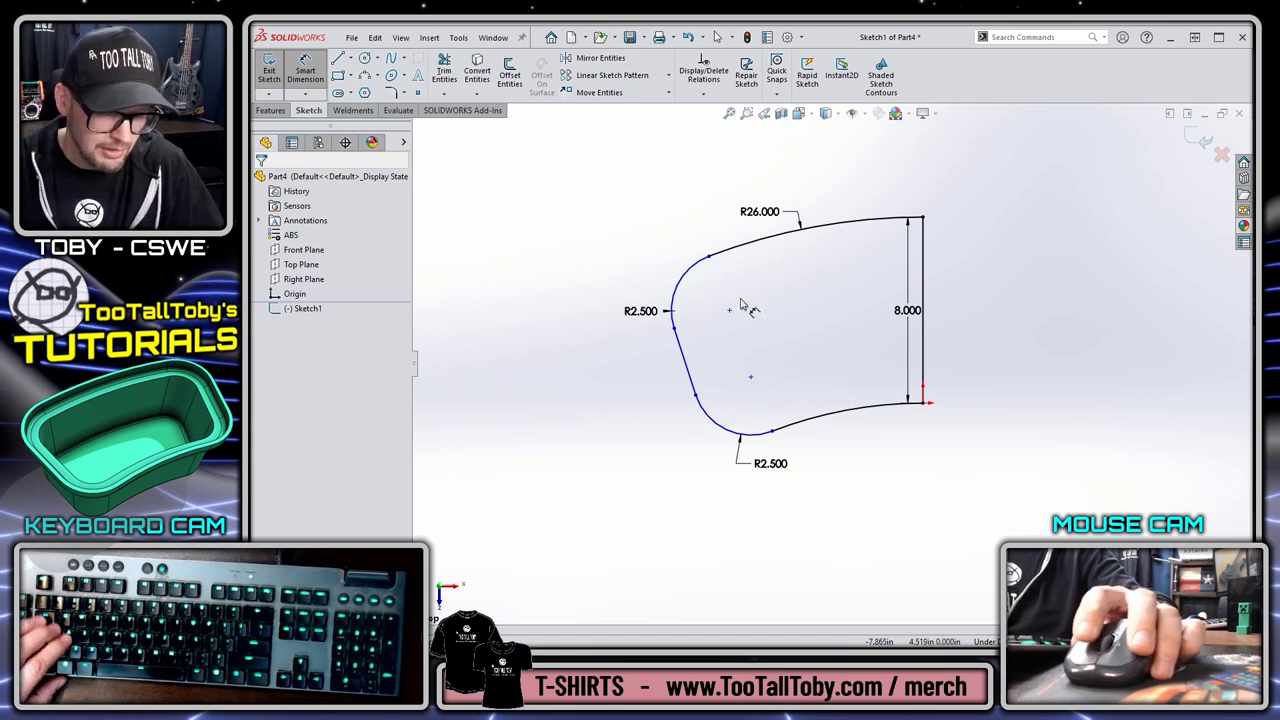
pyautogui.press('Escape')
pyautogui.press('s')
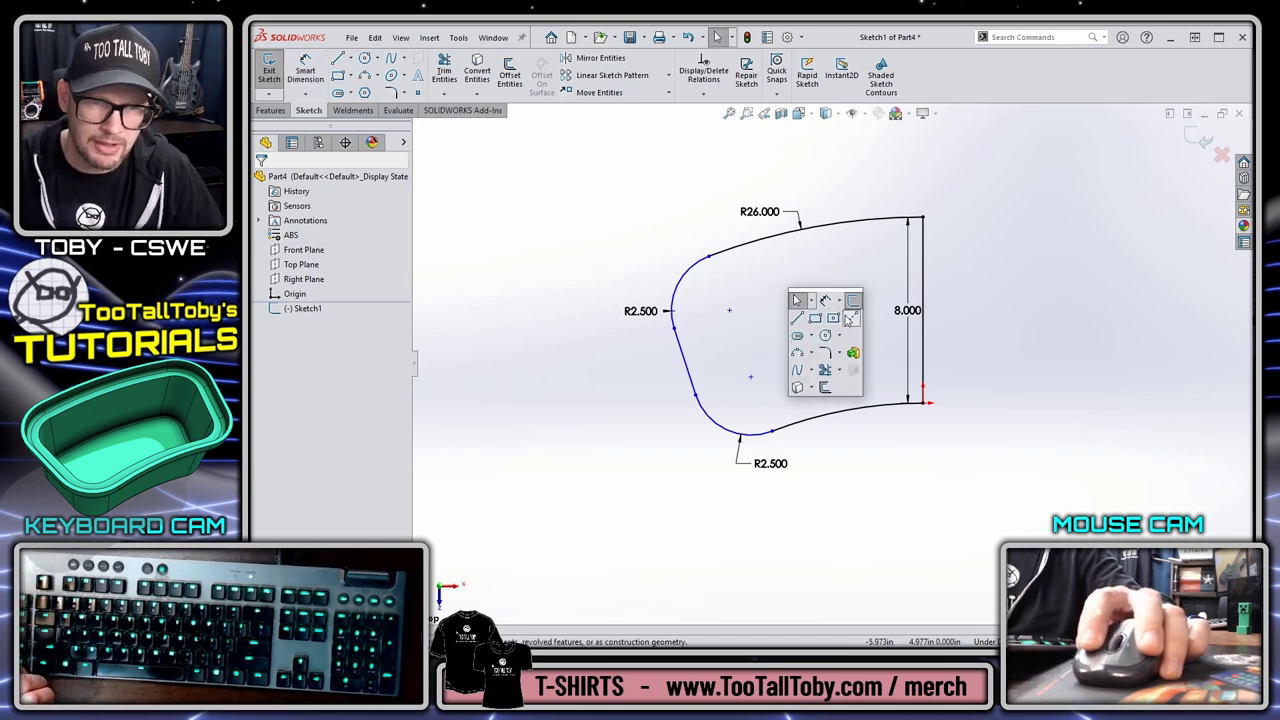
pyautogui.click(848, 318)
pyautogui.click(922, 403)
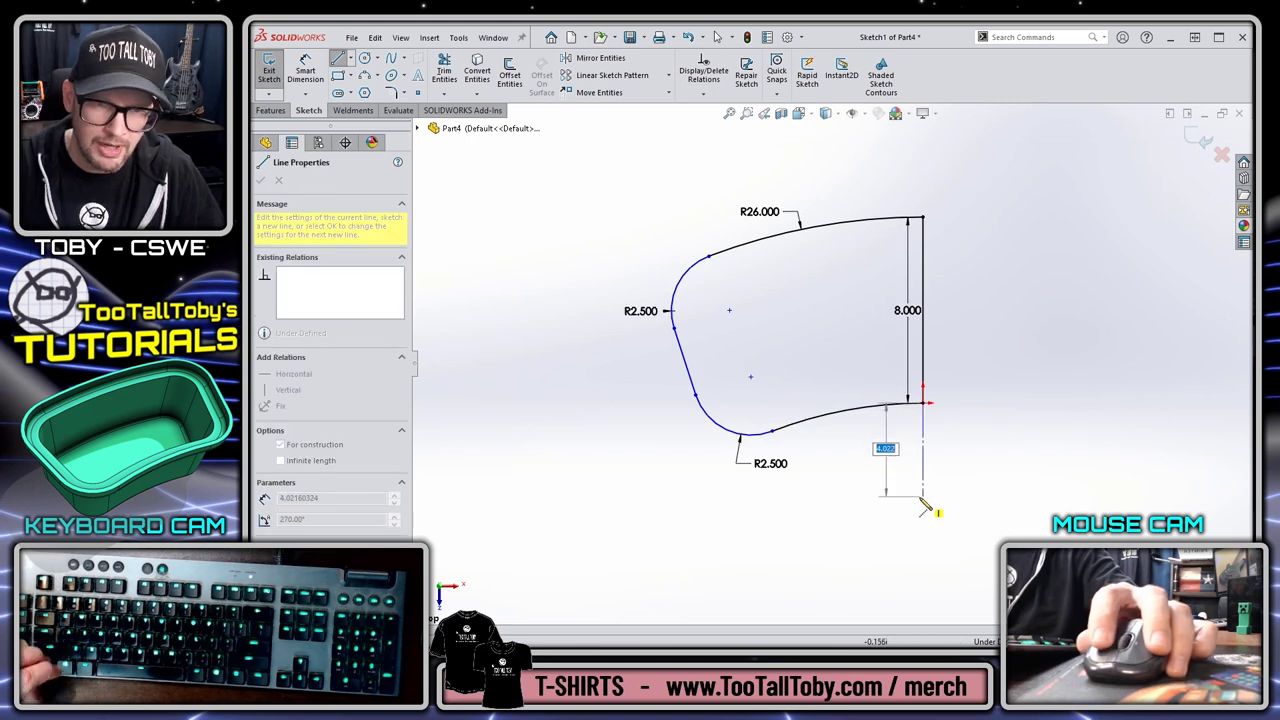
pyautogui.click(922, 503)
pyautogui.press('Escape')
# Try dimensioning the left R2.5 arc to the centerline, then cancel it
pyautogui.press('s')
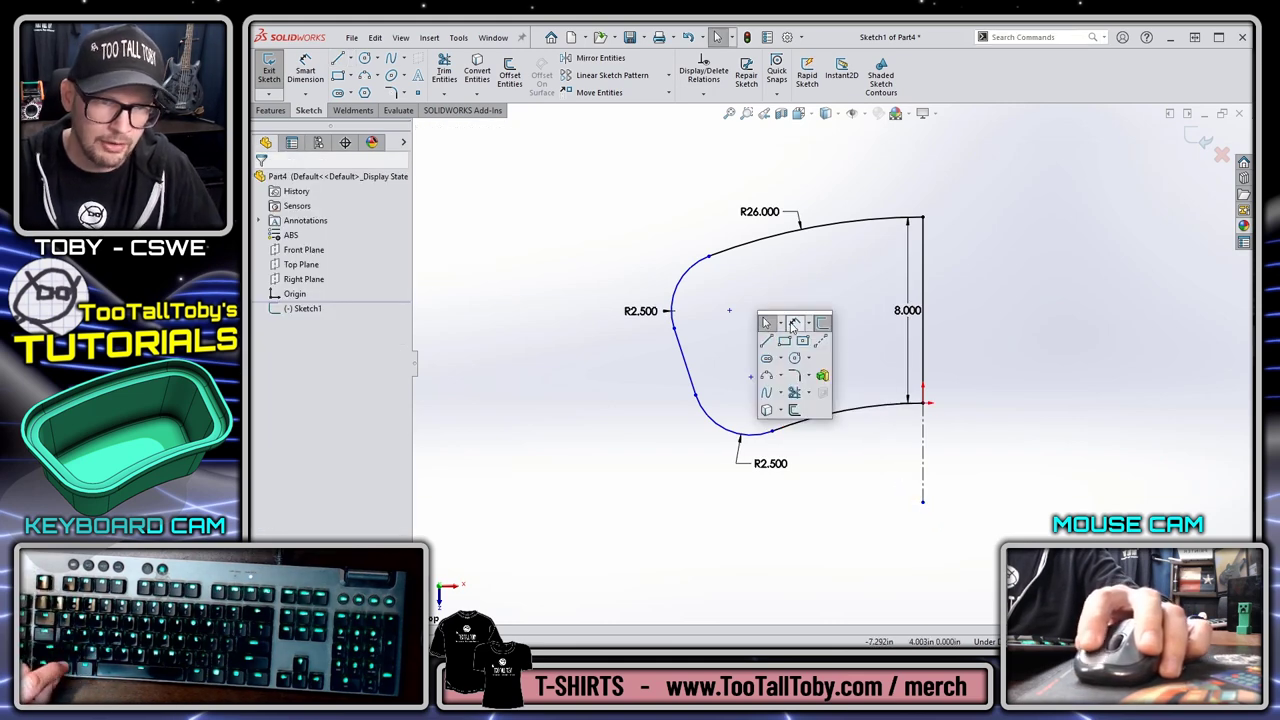
pyautogui.click(793, 323)
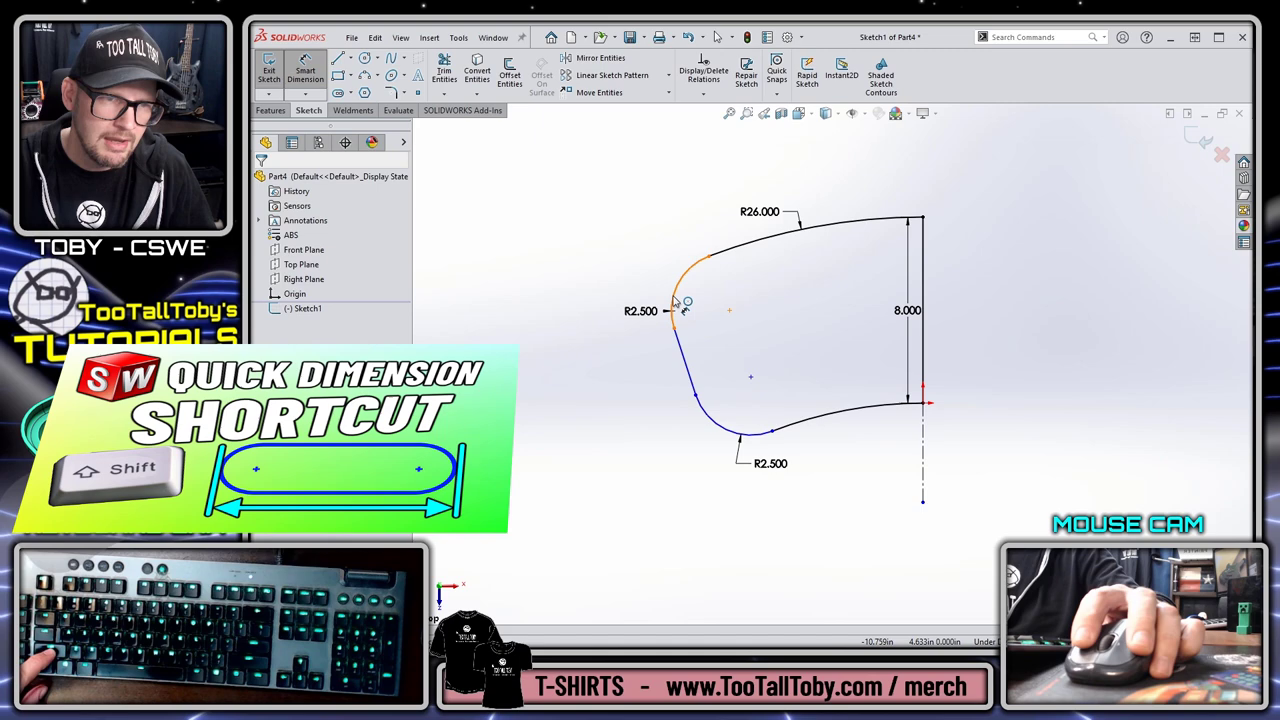
pyautogui.click(677, 300)
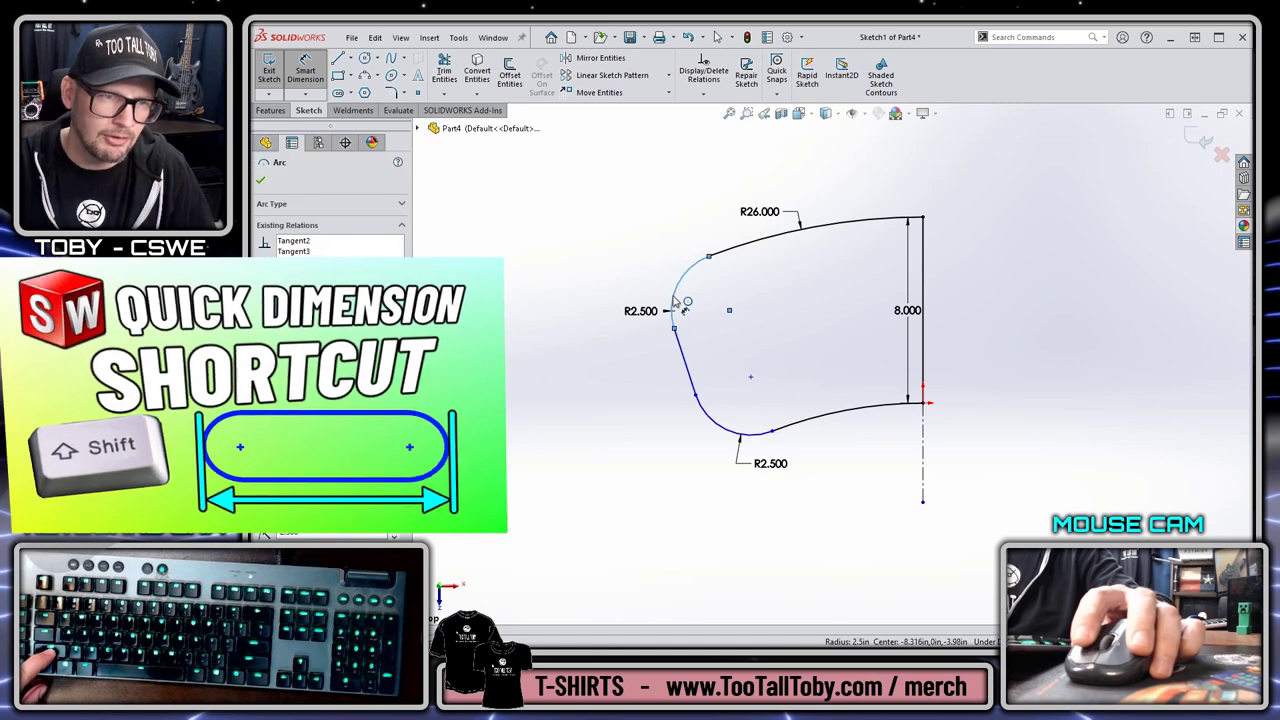
pyautogui.click(922, 450)
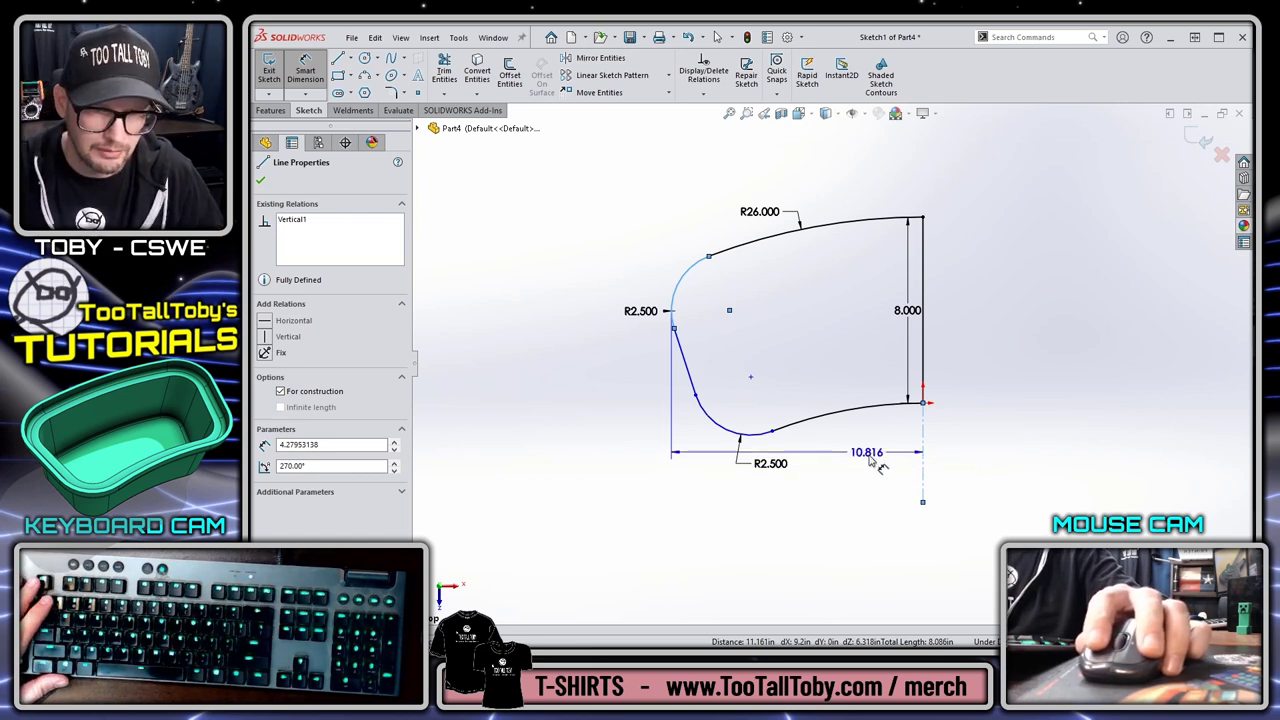
pyautogui.press('Escape')
pyautogui.press('Escape')
pyautogui.press('s')
pyautogui.click(925, 453)
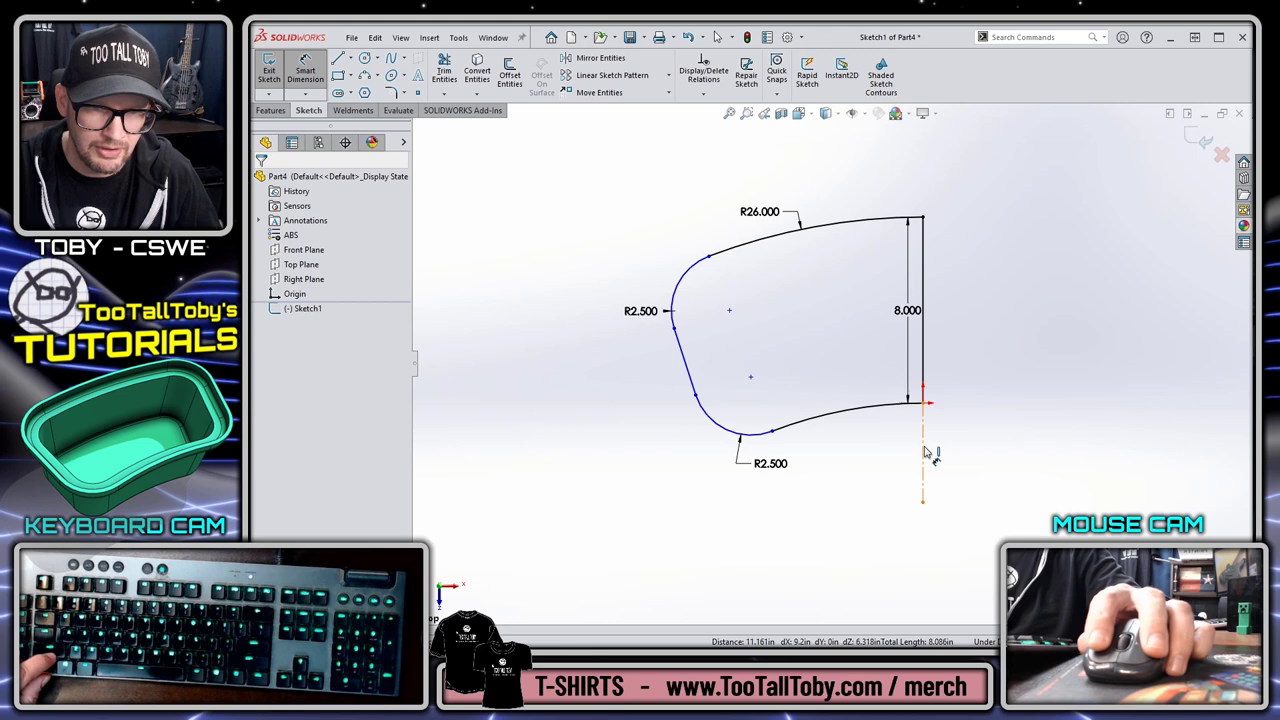
# Dimension the left arc to the centerline as a 14.000 doubled width and reshape the lower-left curve
pyautogui.click(923, 465)
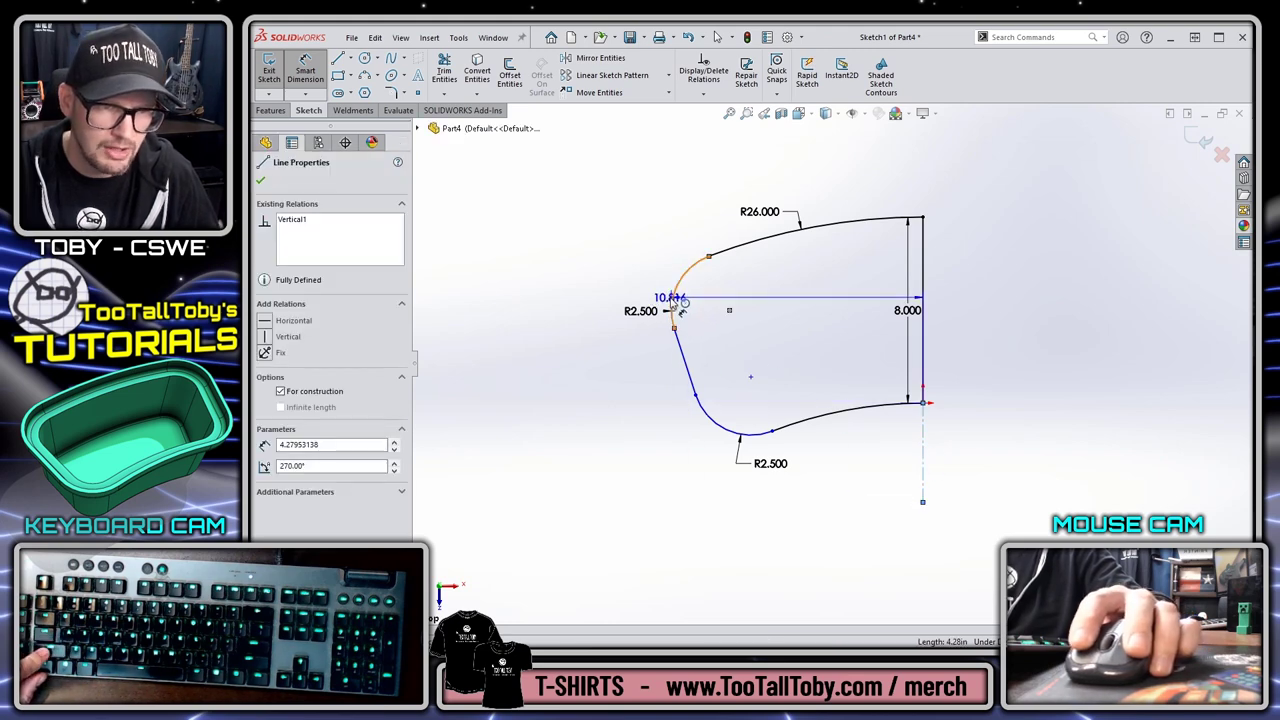
pyautogui.click(673, 298)
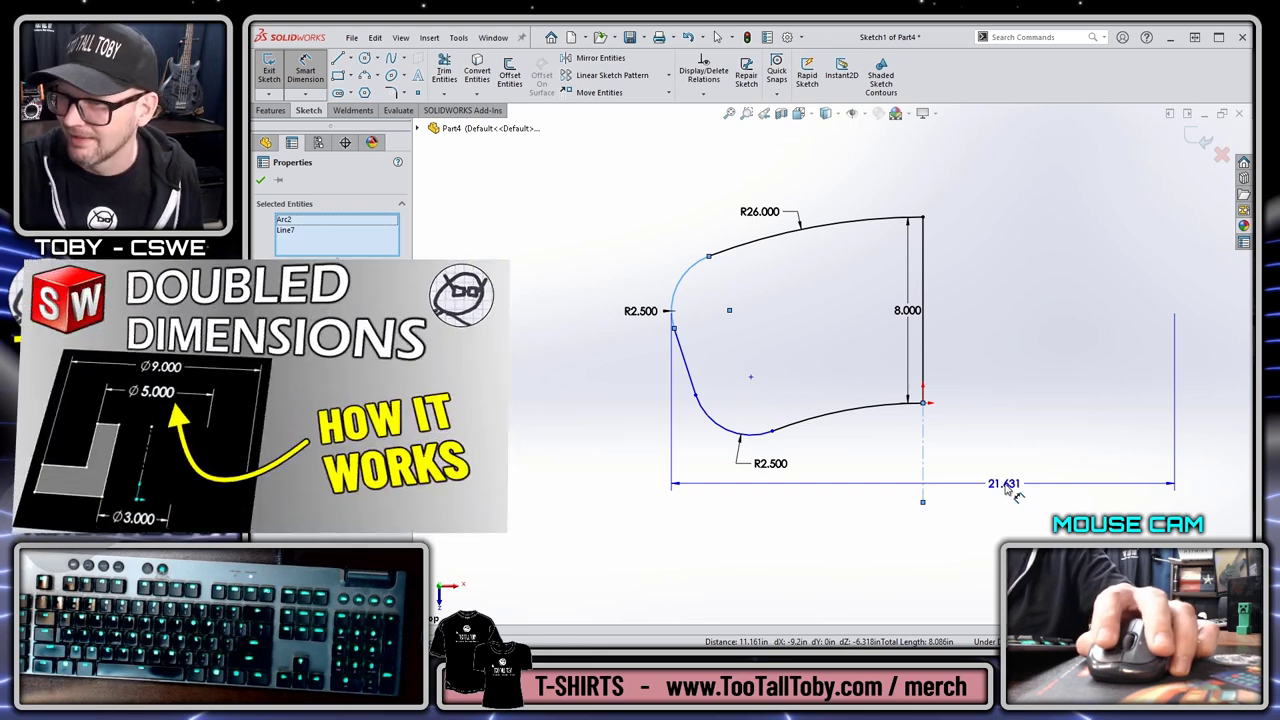
pyautogui.click(1006, 487)
pyautogui.write('14')
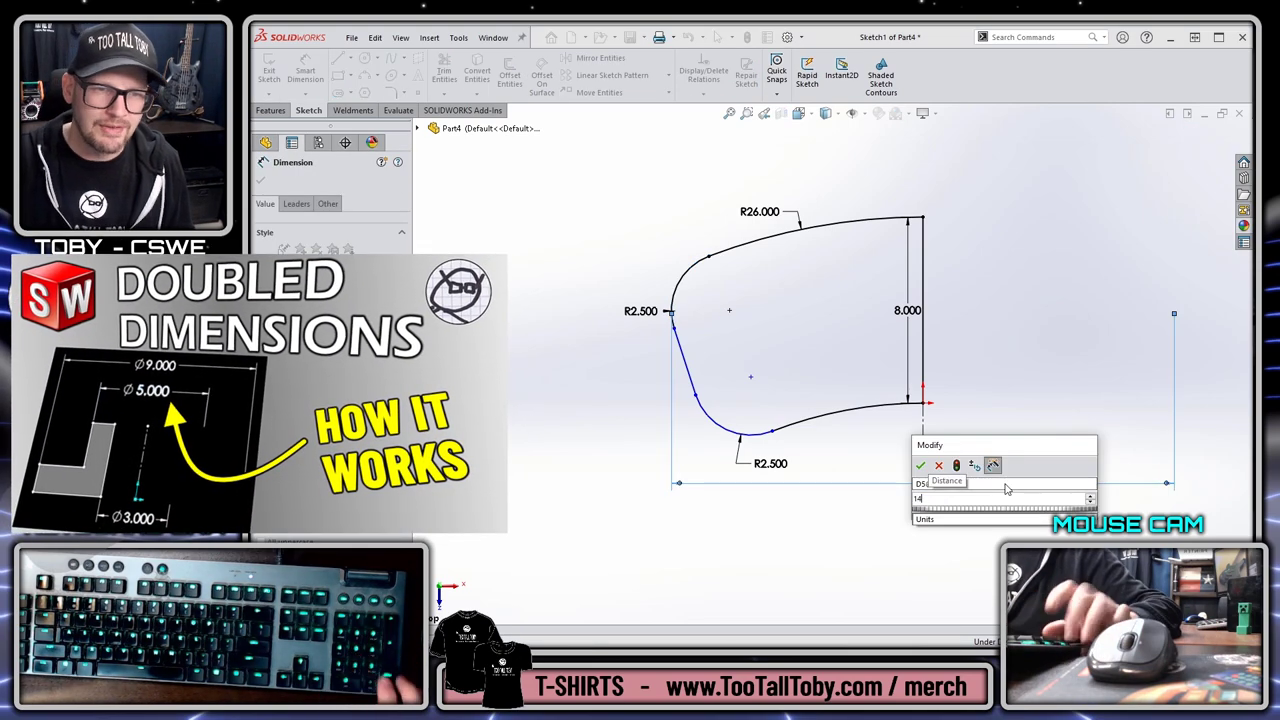
pyautogui.press('Return')
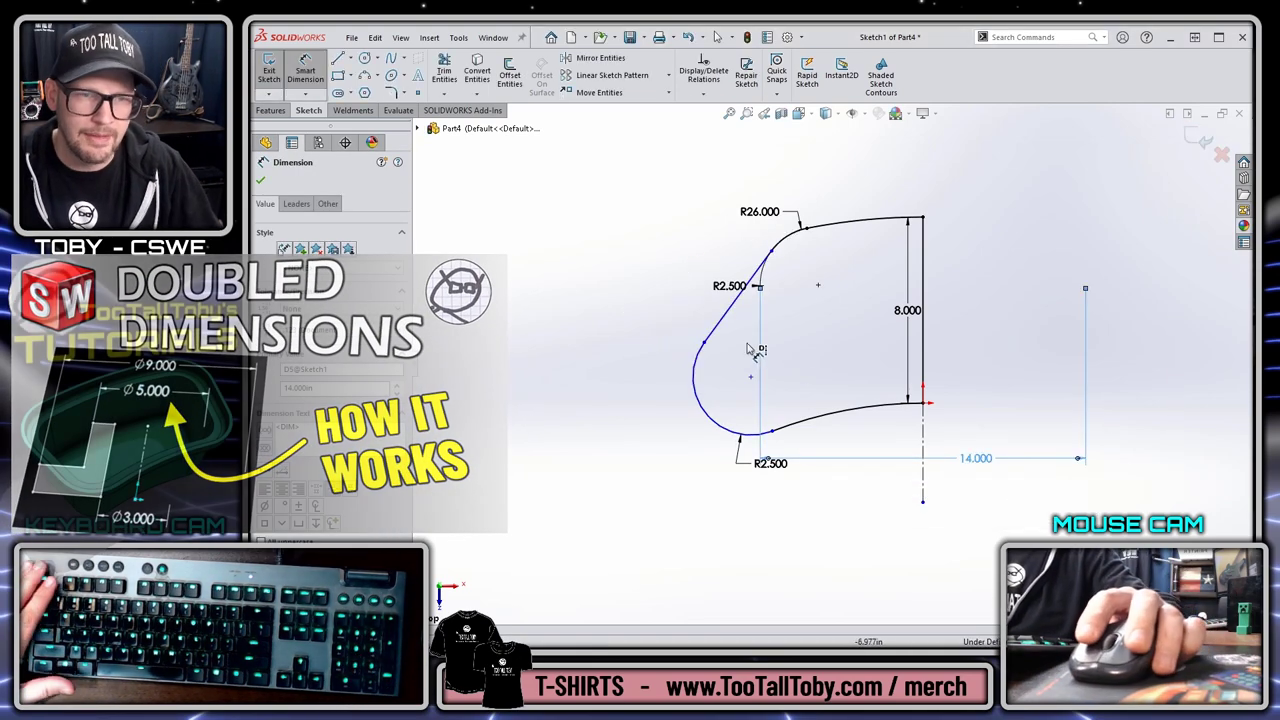
pyautogui.press('Escape')
pyautogui.moveTo(705, 343); pyautogui.dragTo(792, 376)
# Dimension the sloped side to the centerline at 31.7° and the bottom arc as R18.000
pyautogui.press('Escape')
pyautogui.press('s')
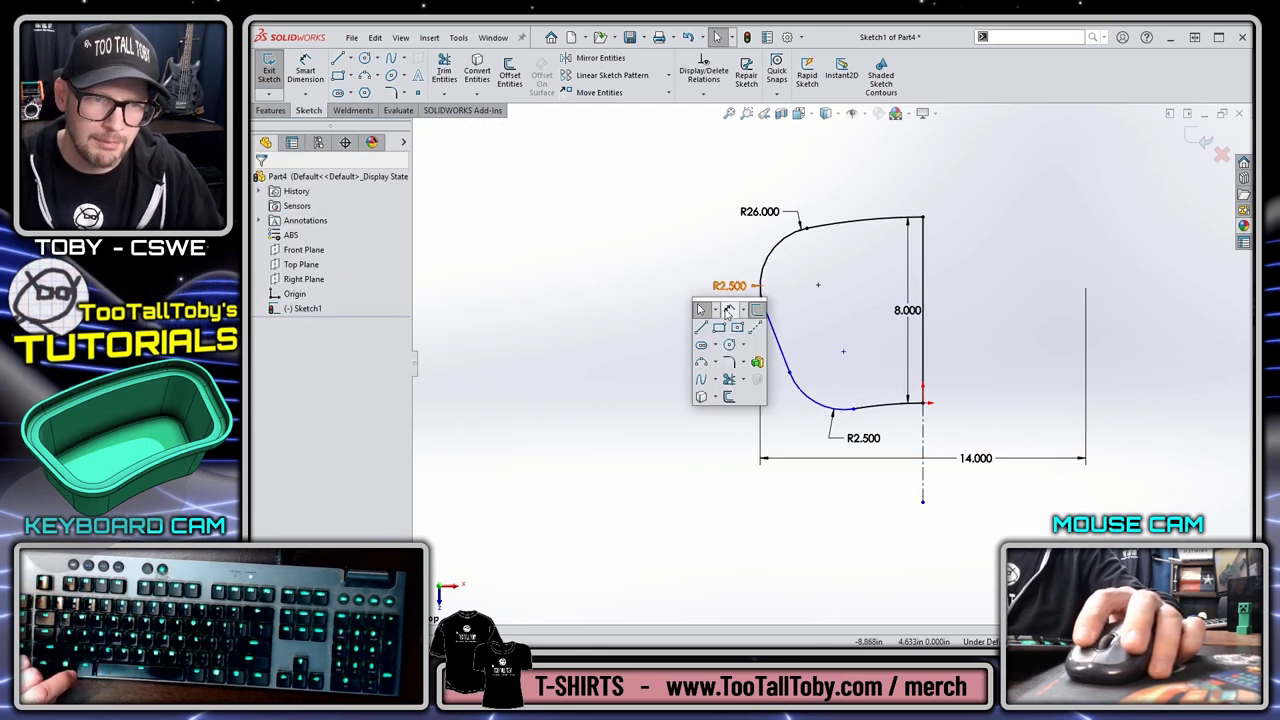
pyautogui.click(729, 311)
pyautogui.click(778, 347)
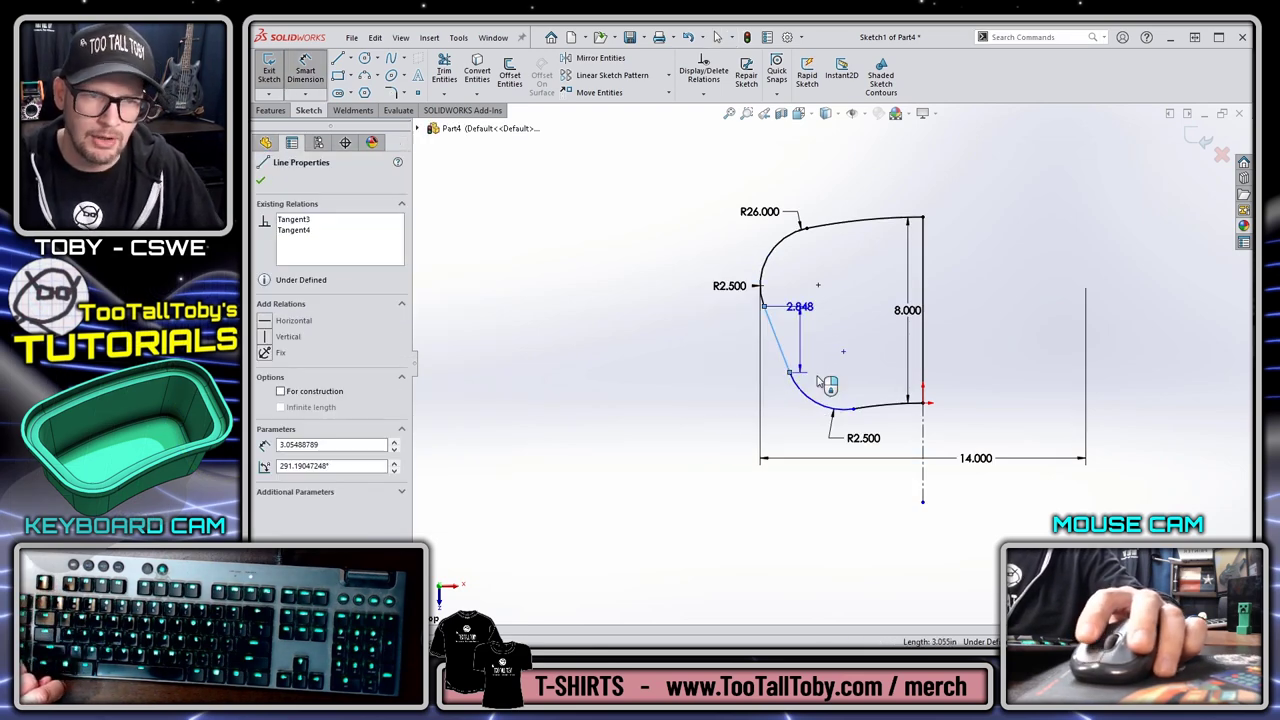
pyautogui.click(923, 442)
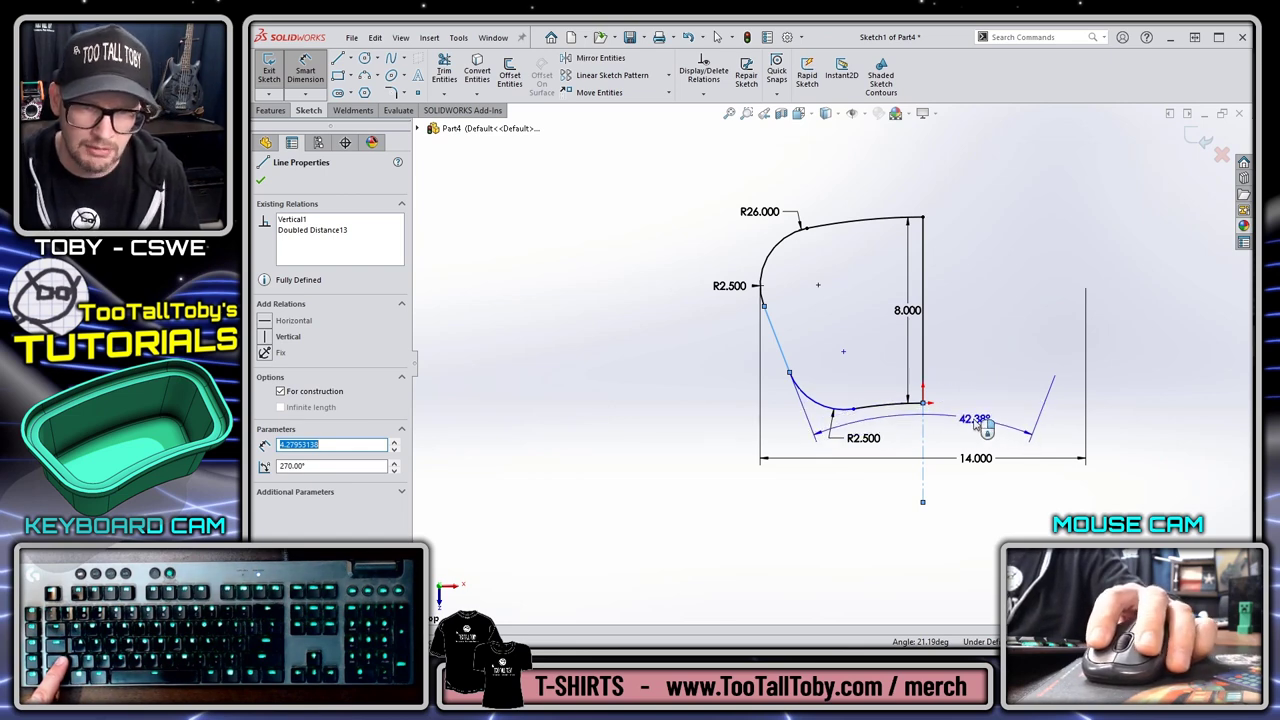
pyautogui.click(976, 424)
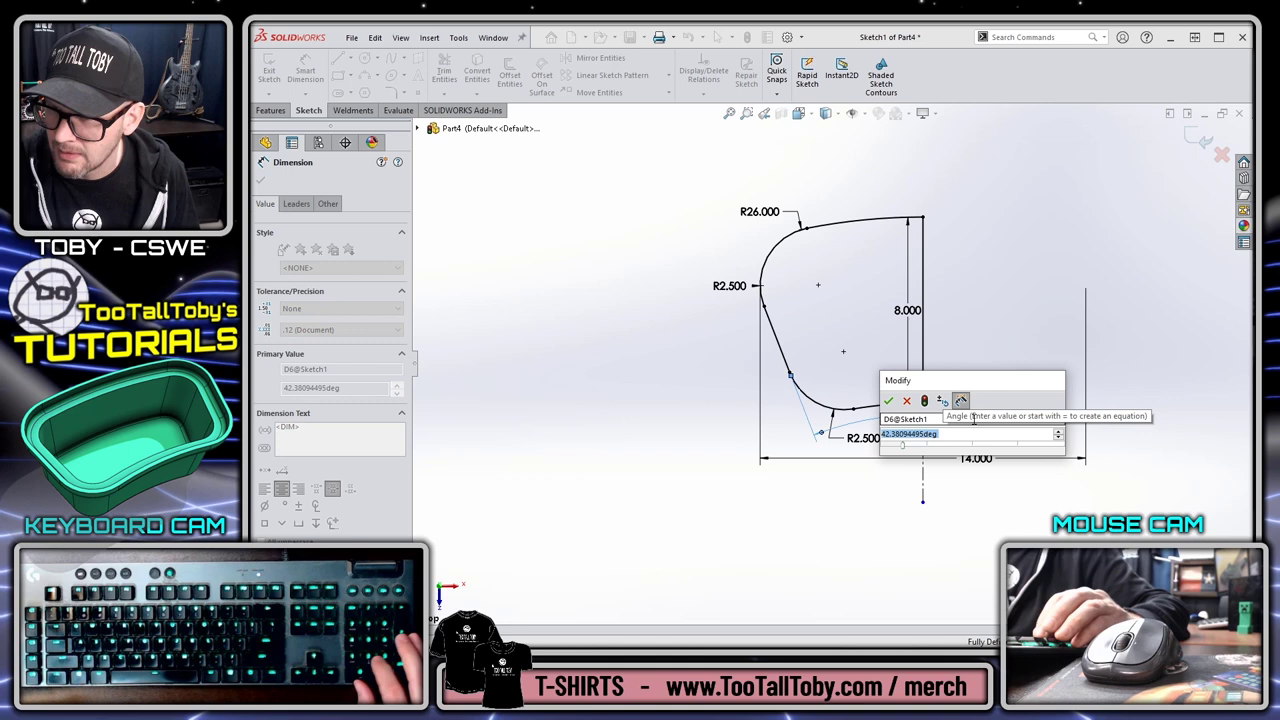
pyautogui.write('30')
pyautogui.press('Return')
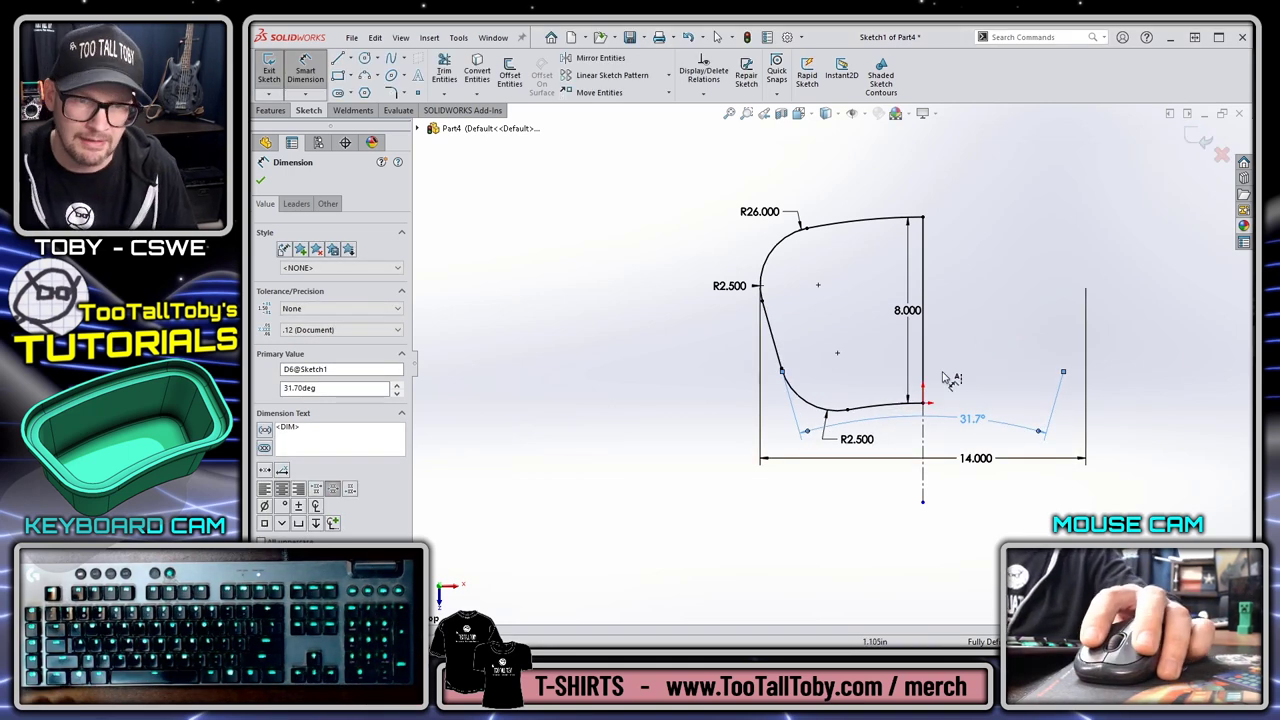
pyautogui.click(883, 413)
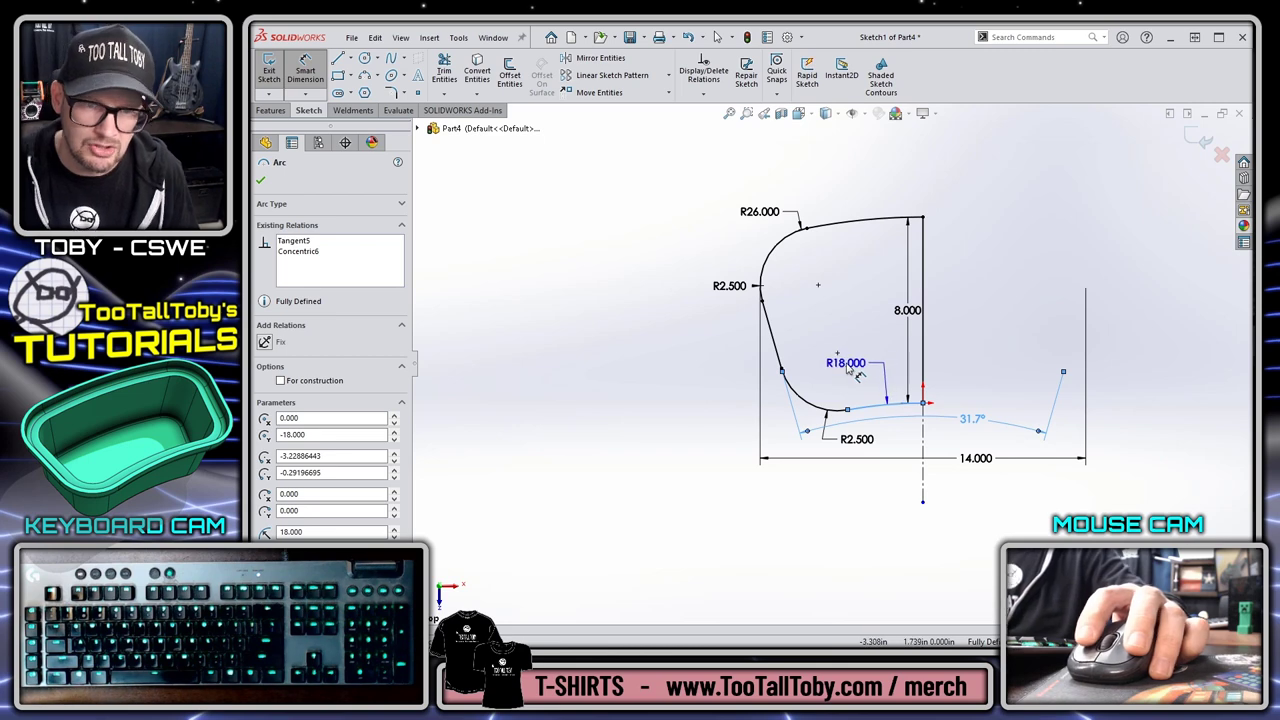
pyautogui.click(846, 368)
# Parenthesise the R18.000 dimension, move it left, and start an Extruded Boss/Base of Sketch1
pyautogui.press('Escape')
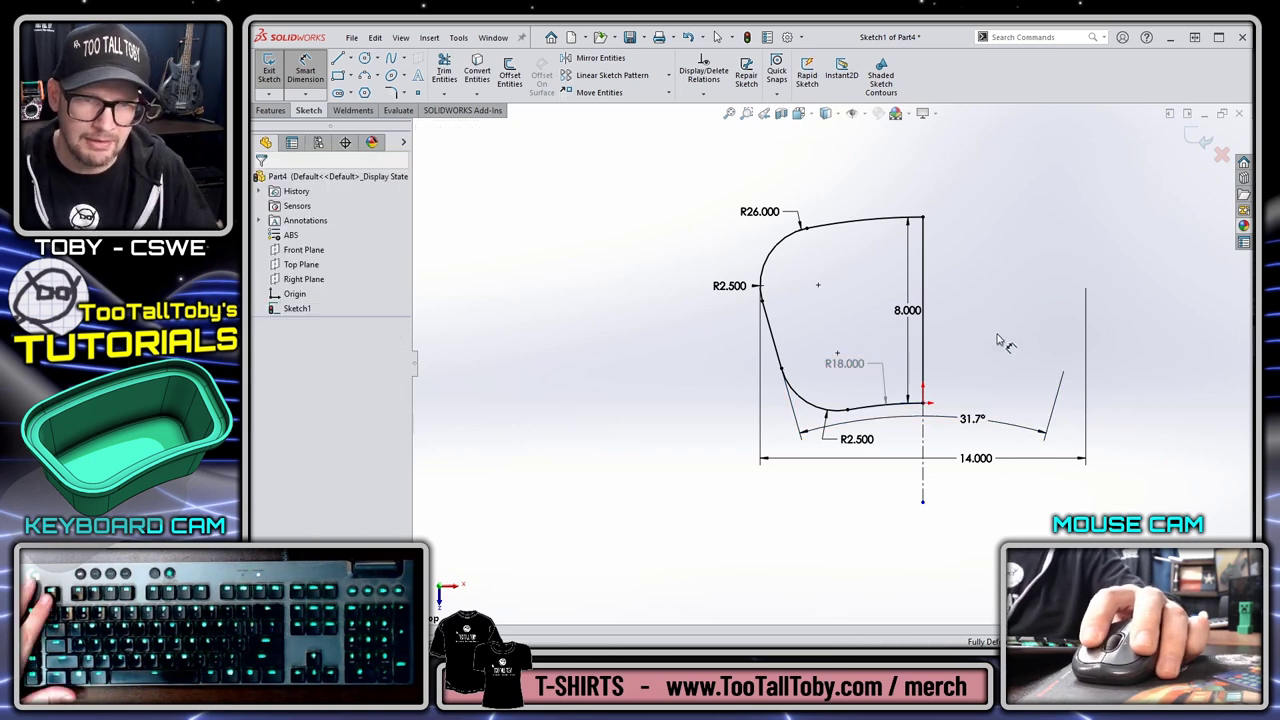
pyautogui.press('Escape')
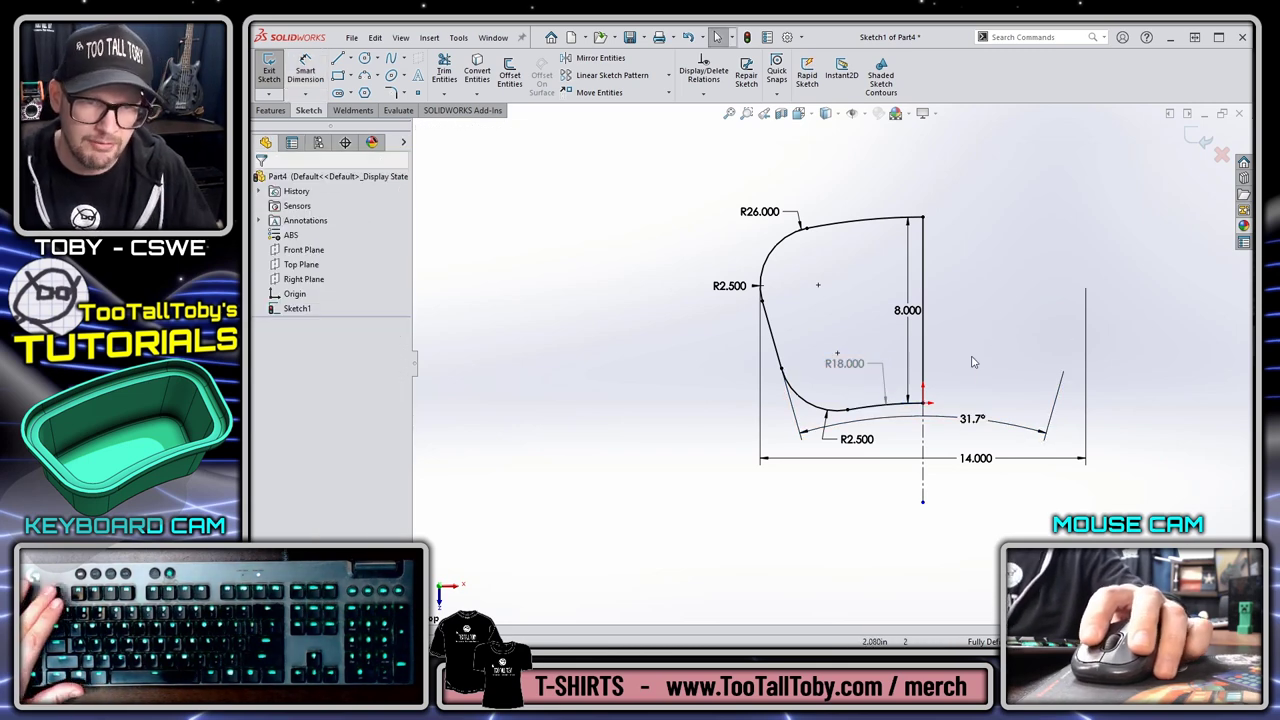
pyautogui.click(849, 368)
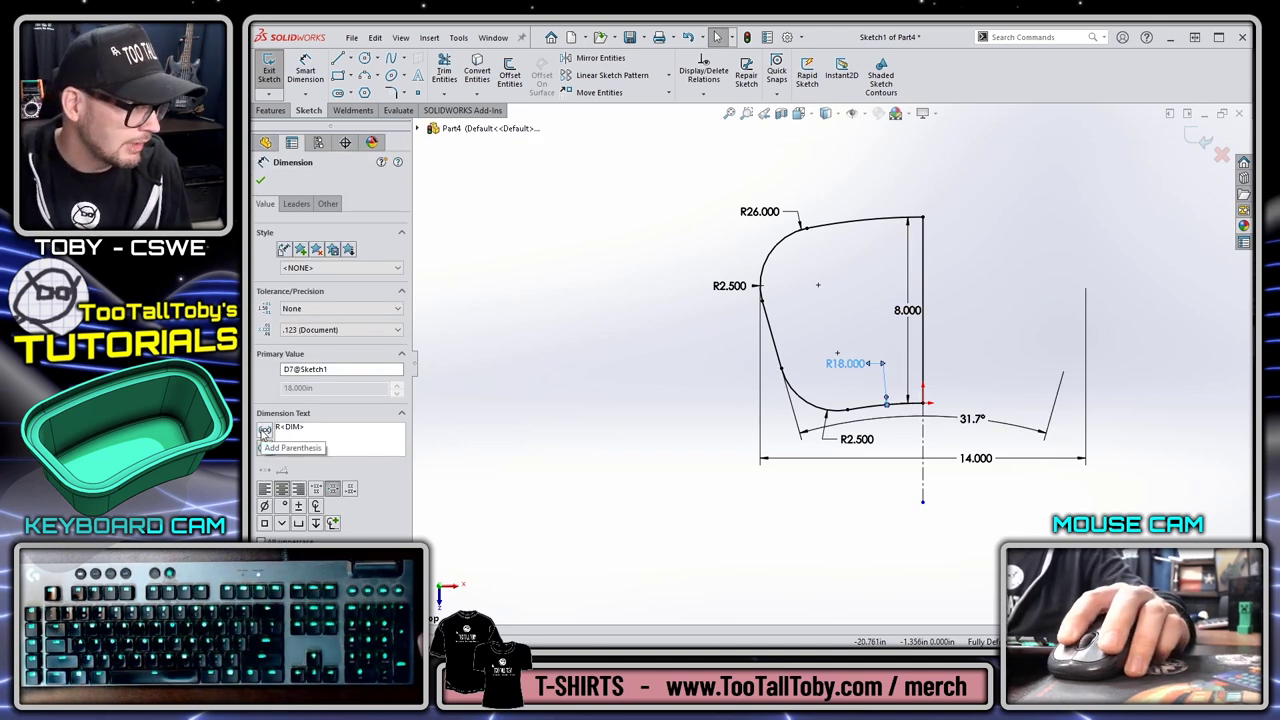
pyautogui.press('Escape')
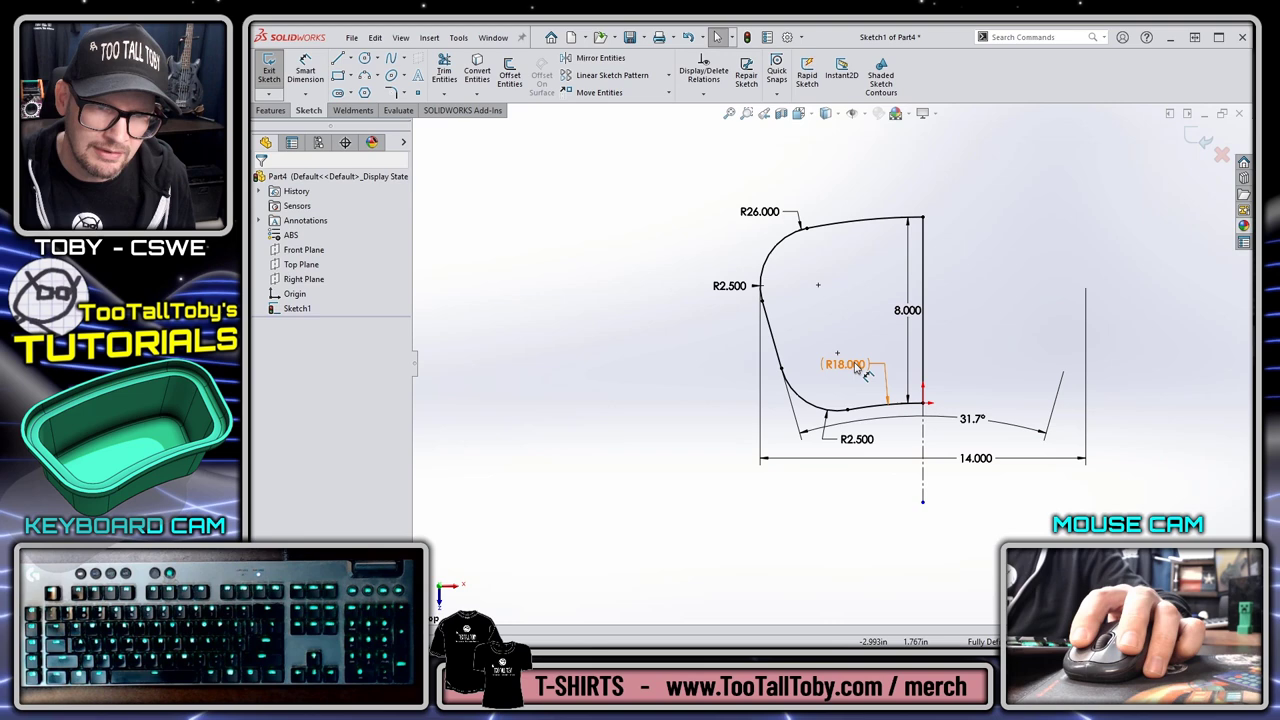
pyautogui.moveTo(857, 368); pyautogui.dragTo(649, 395)
pyautogui.press('Escape')
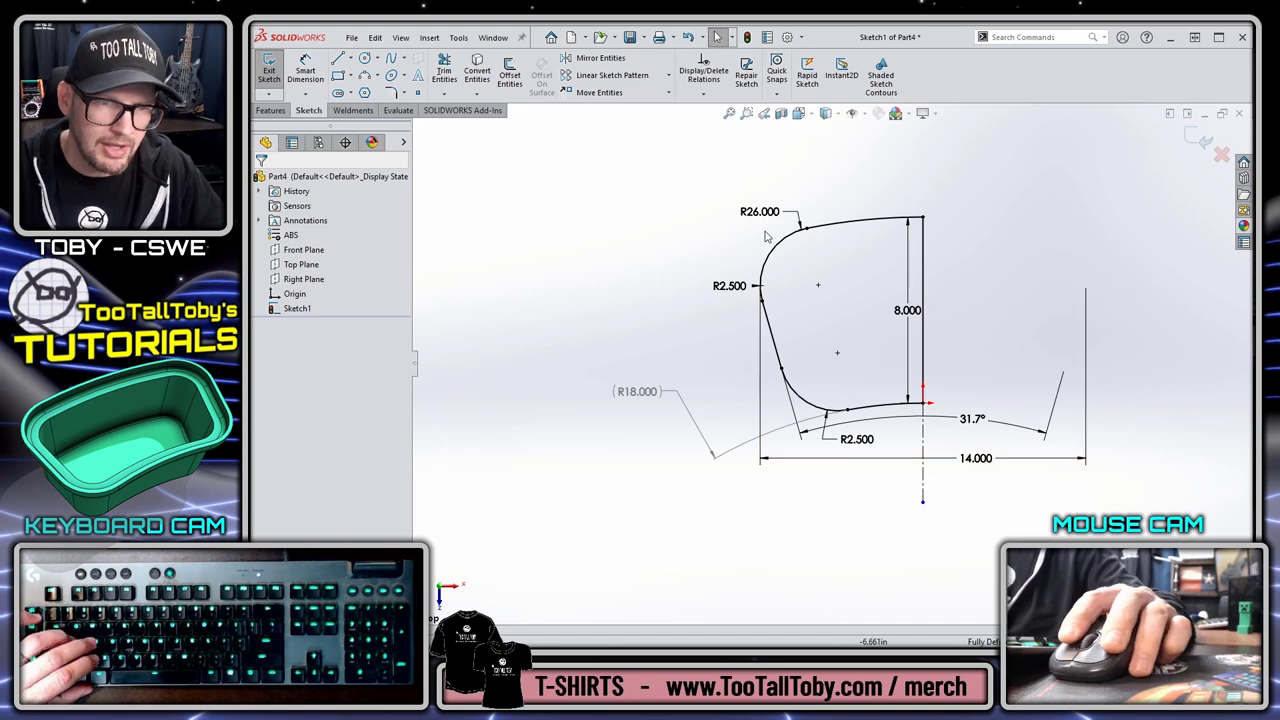
pyautogui.press('s')
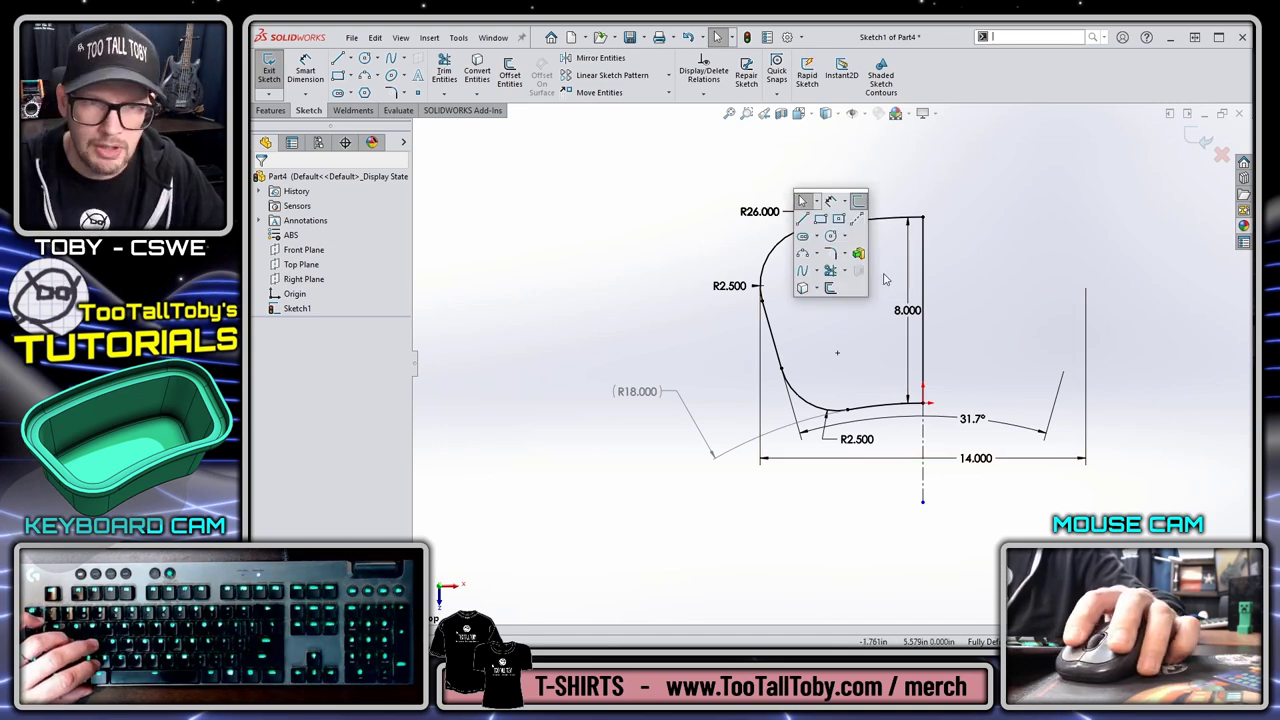
pyautogui.click(860, 254)
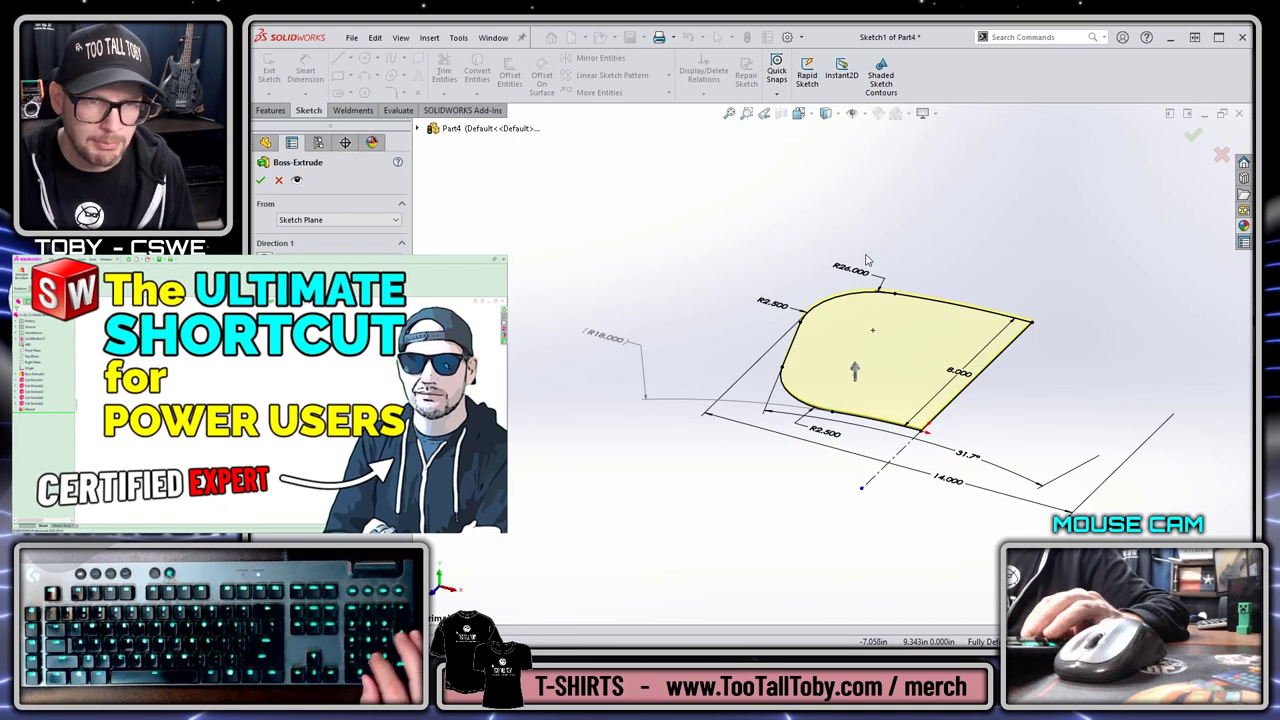
# Accept the flat base extrusion and start a new sketch on the Top Plane
pyautogui.press('Return')
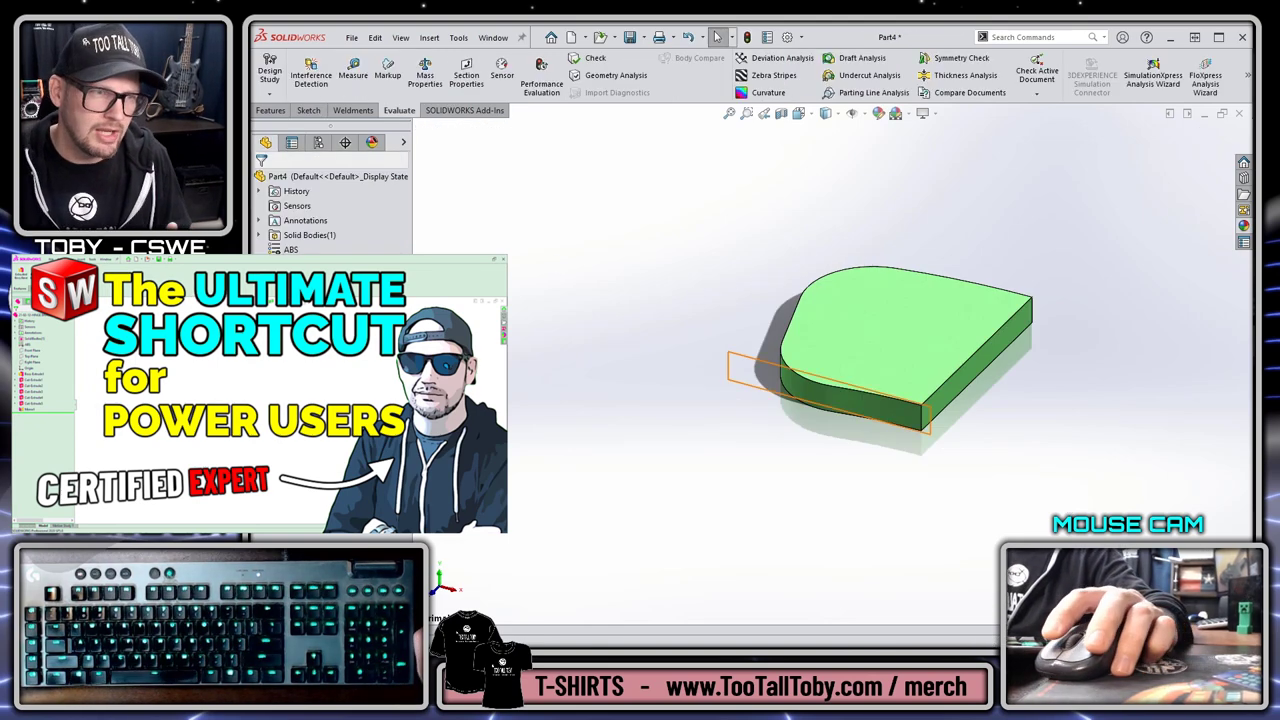
pyautogui.click(314, 284)
pyautogui.click(331, 245)
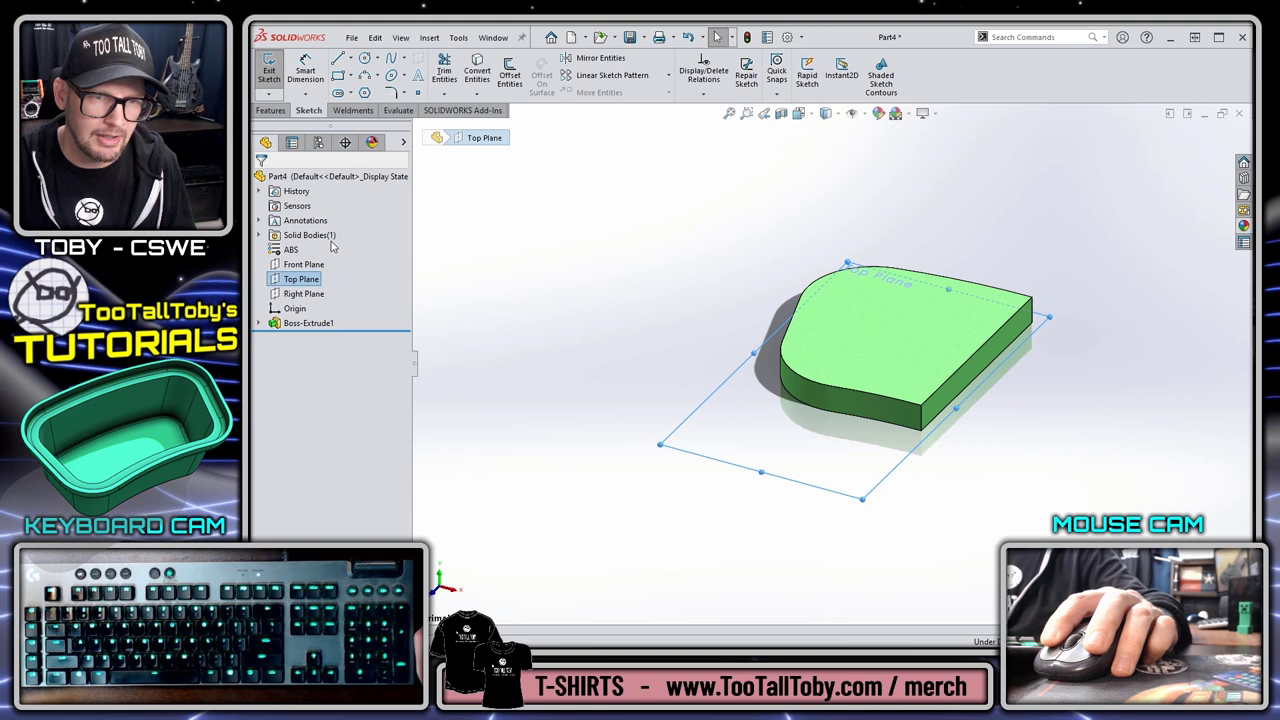
# Offset the tangent chain of bottom edges inward by 0.75
pyautogui.rightClick(855, 421)
pyautogui.click(906, 442)
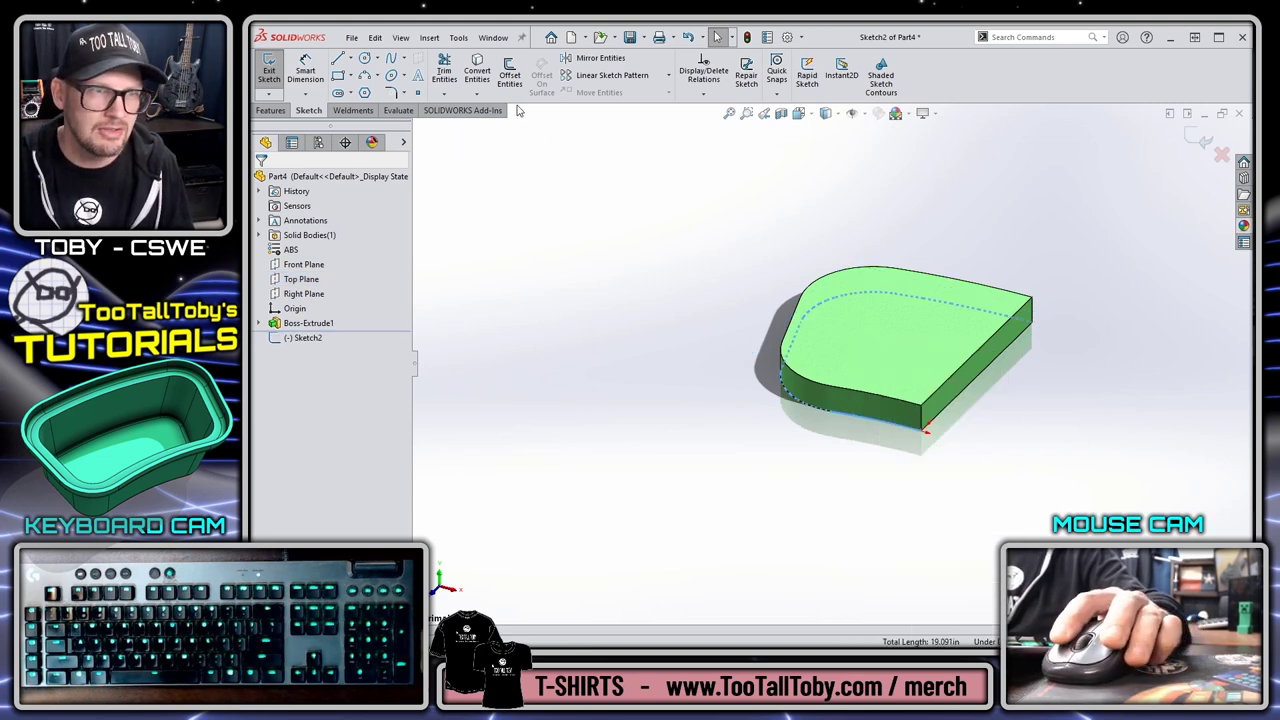
pyautogui.click(509, 72)
pyautogui.write('0.750in')
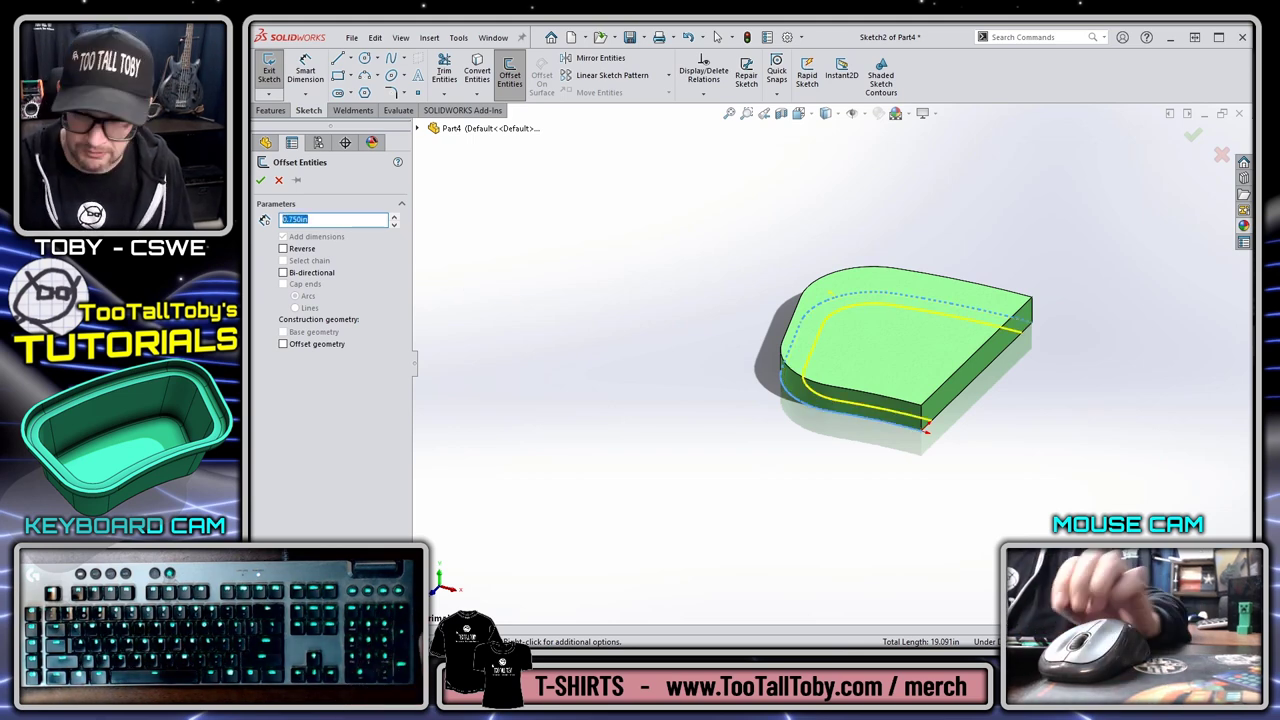
pyautogui.press('Return')
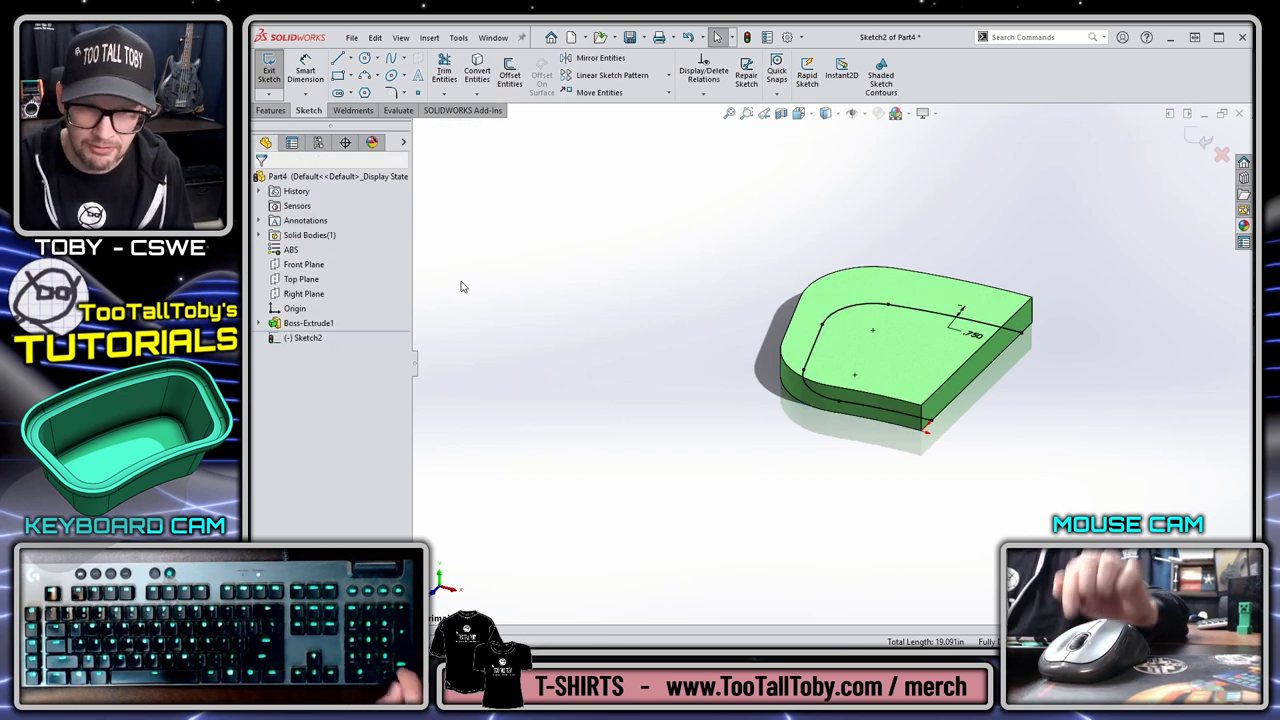
# Close the inset outline with a line along the straight end edge
pyautogui.press('s')
pyautogui.click(931, 245)
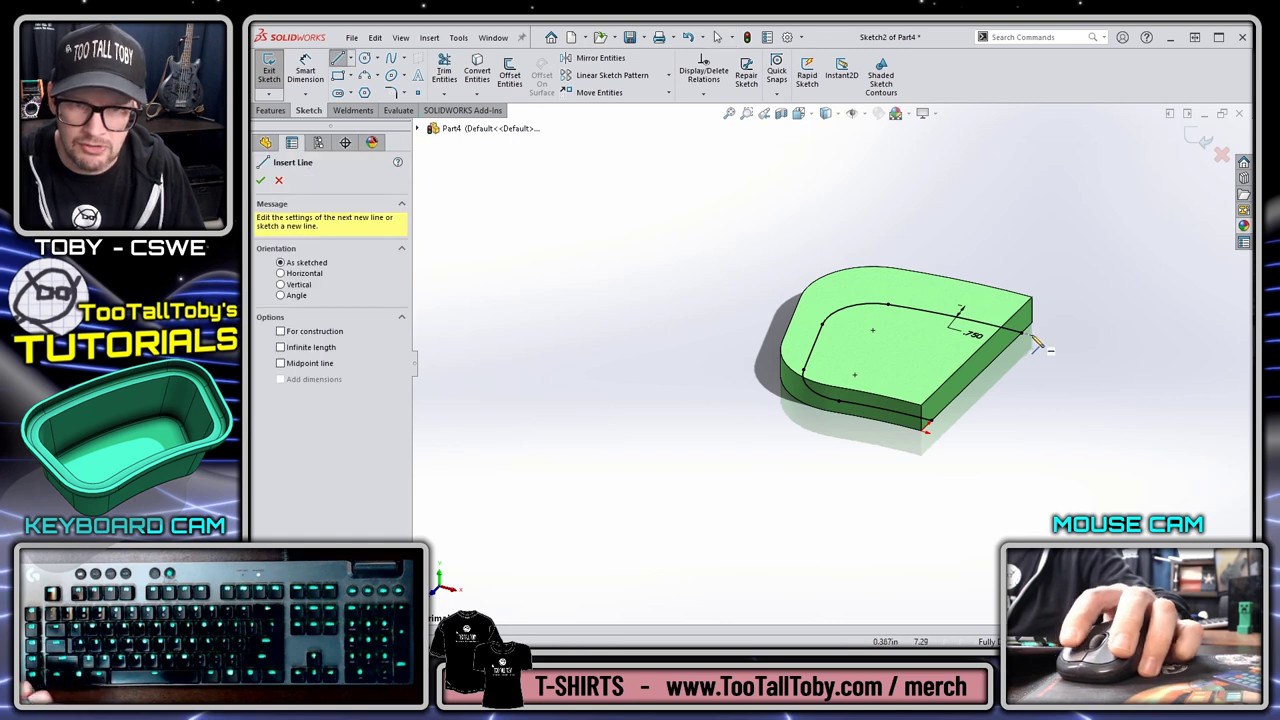
pyautogui.click(1024, 338)
pyautogui.click(930, 422)
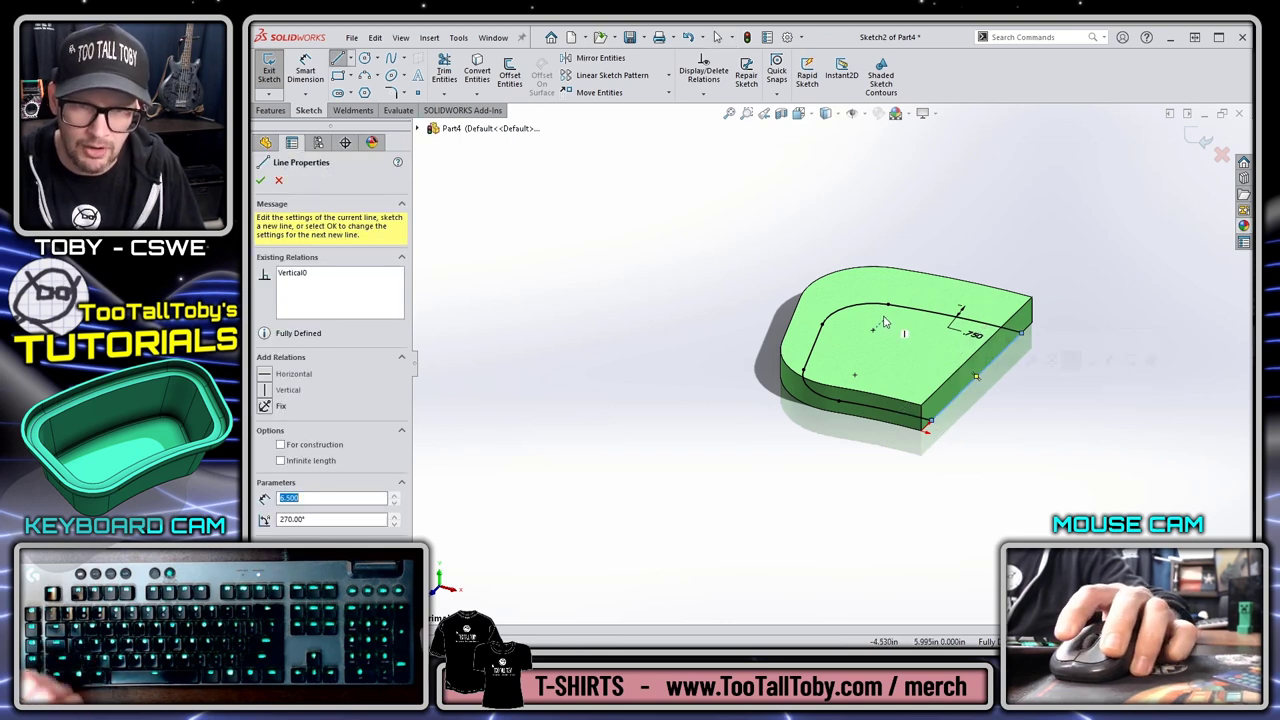
pyautogui.press('s')
pyautogui.click(1005, 322)
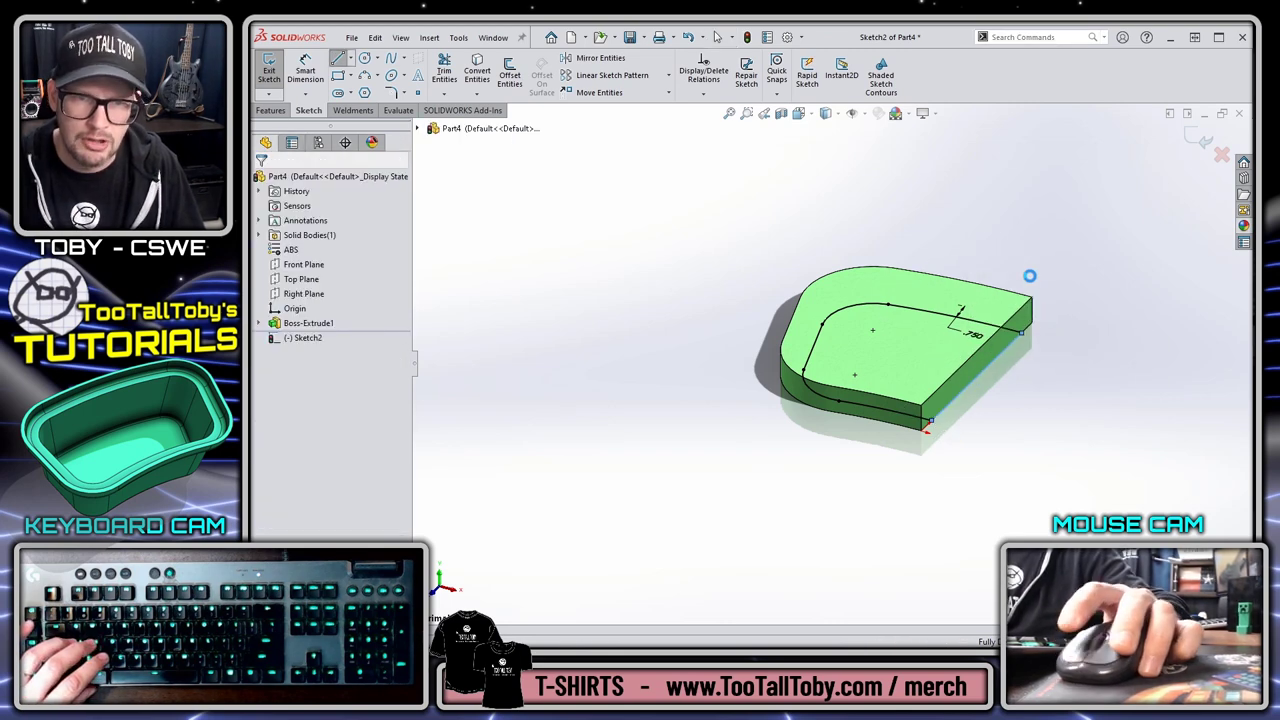
# Set the extrusion depth to 5.5 inches and check flange heights against the reference drawing
pyautogui.write('5.5')
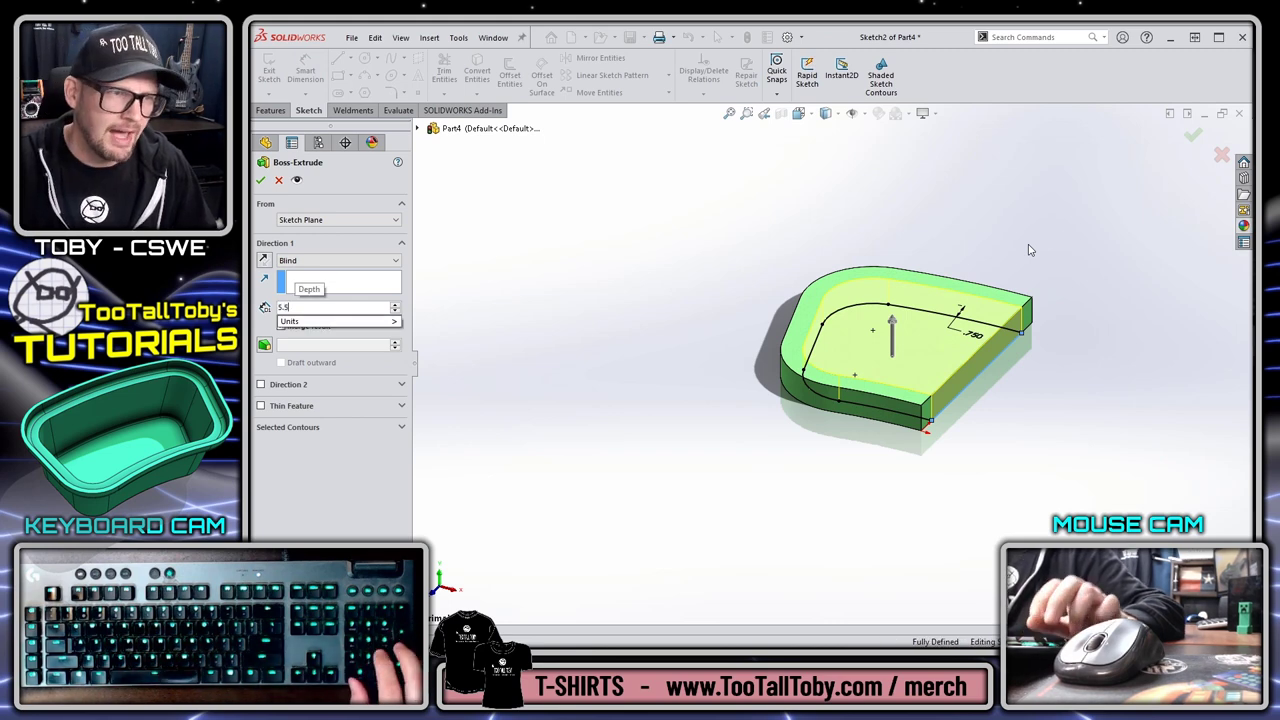
pyautogui.press('Return')
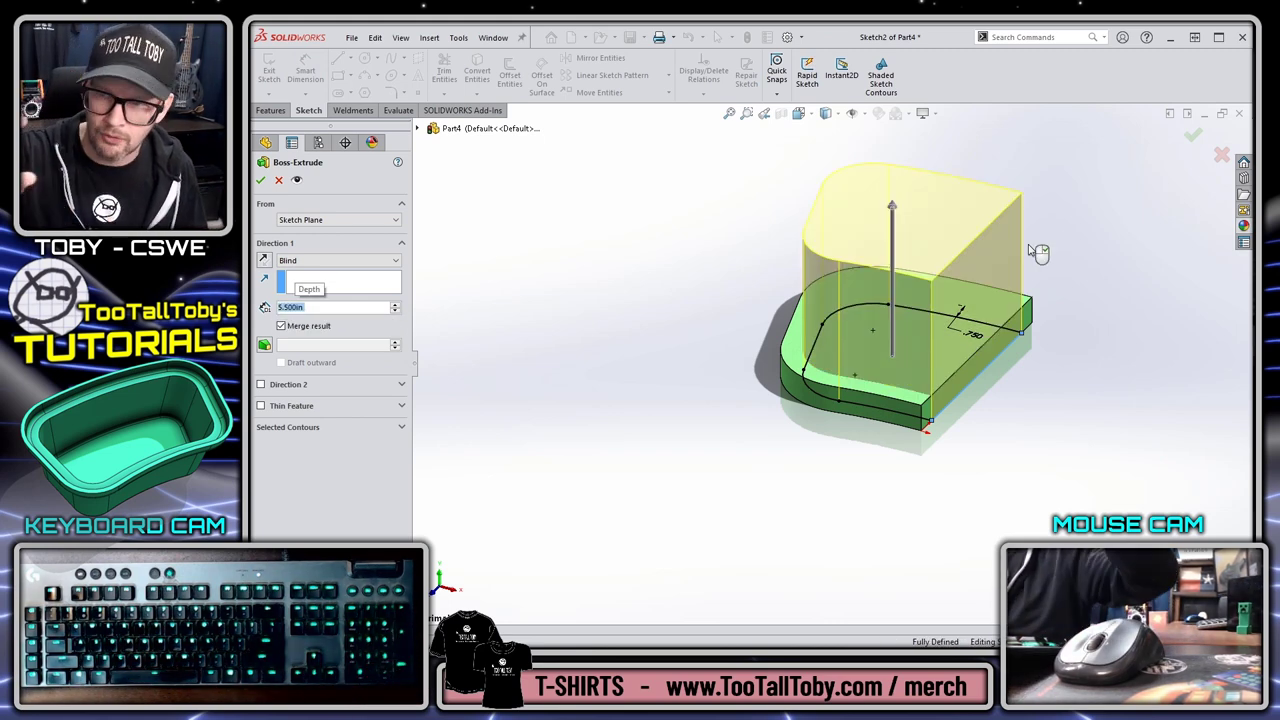
pyautogui.hotkey('alt', 'Tab')
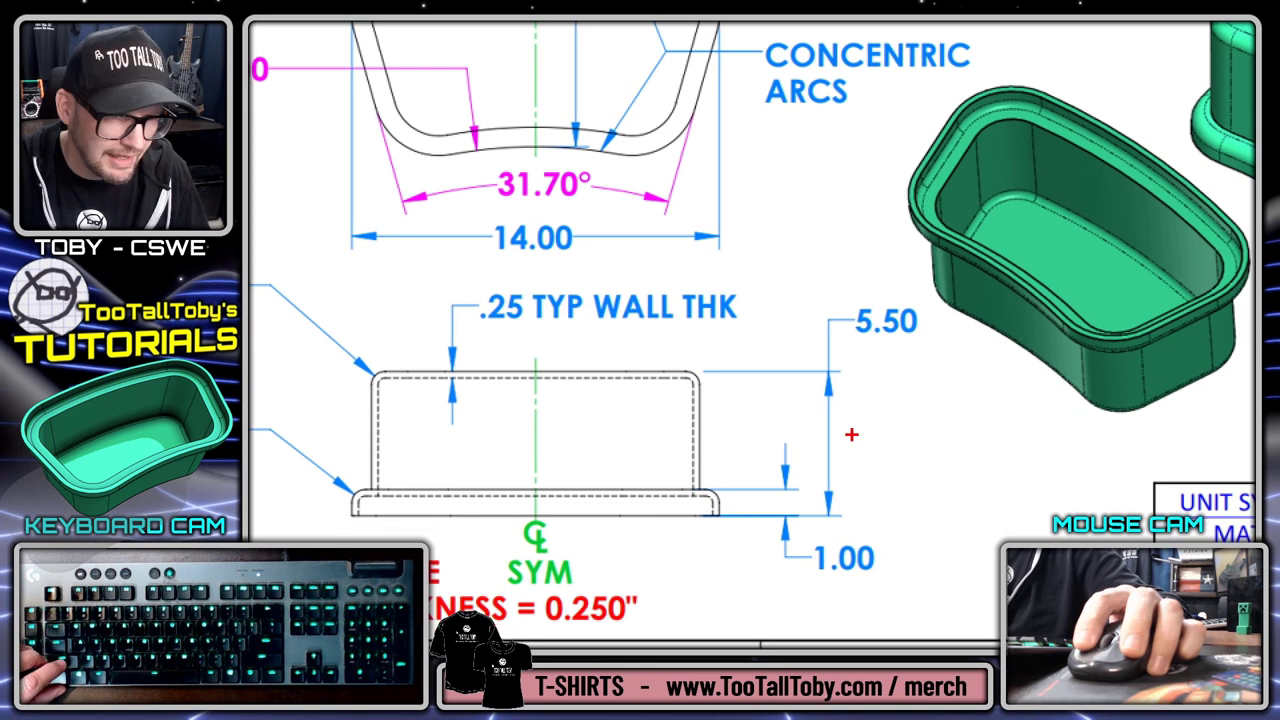
pyautogui.moveTo(440, 489)
pyautogui.mouseDown()
pyautogui.moveTo(771, 476)
pyautogui.moveTo(808, 488)
pyautogui.mouseUp()
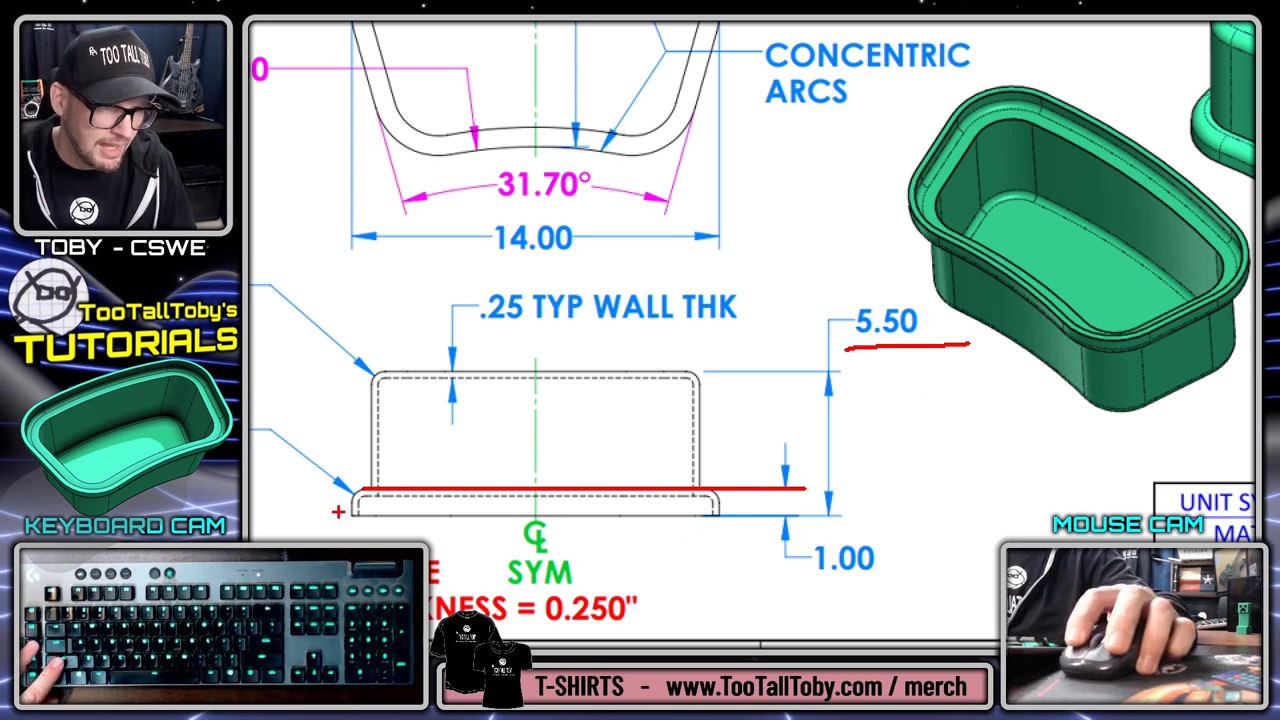
pyautogui.moveTo(349, 518); pyautogui.dragTo(746, 517)
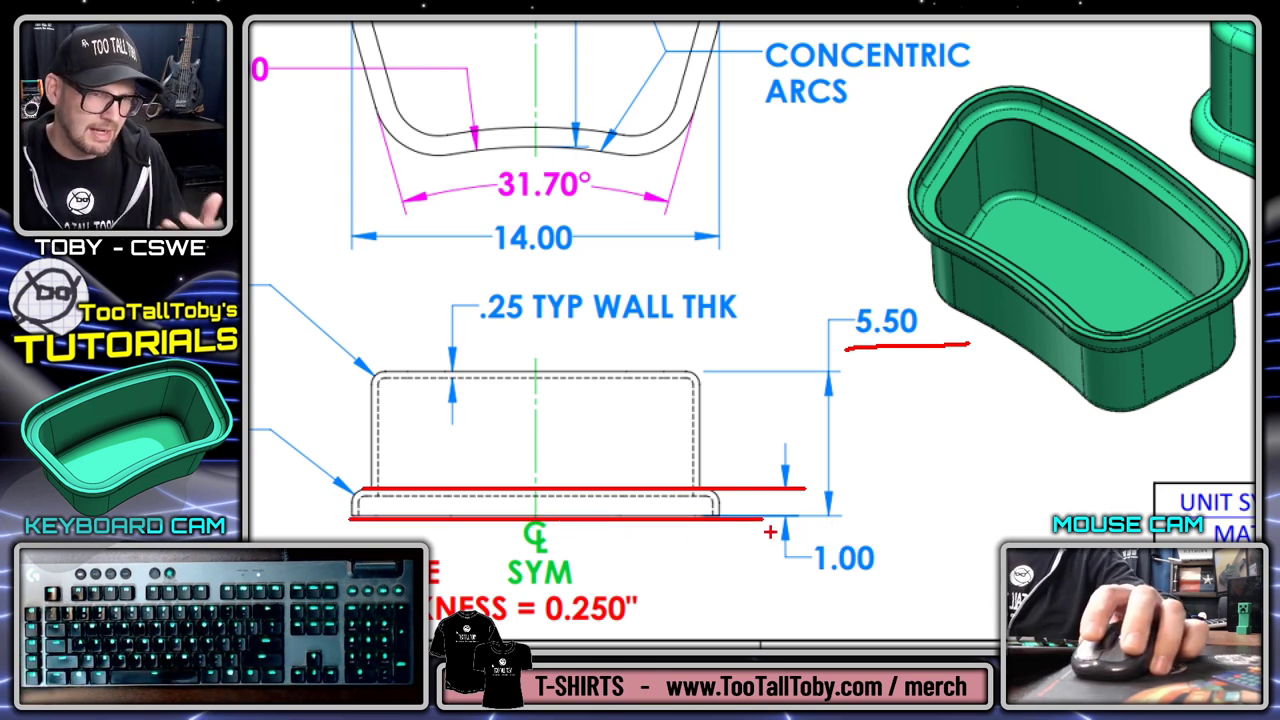
pyautogui.press('Escape')
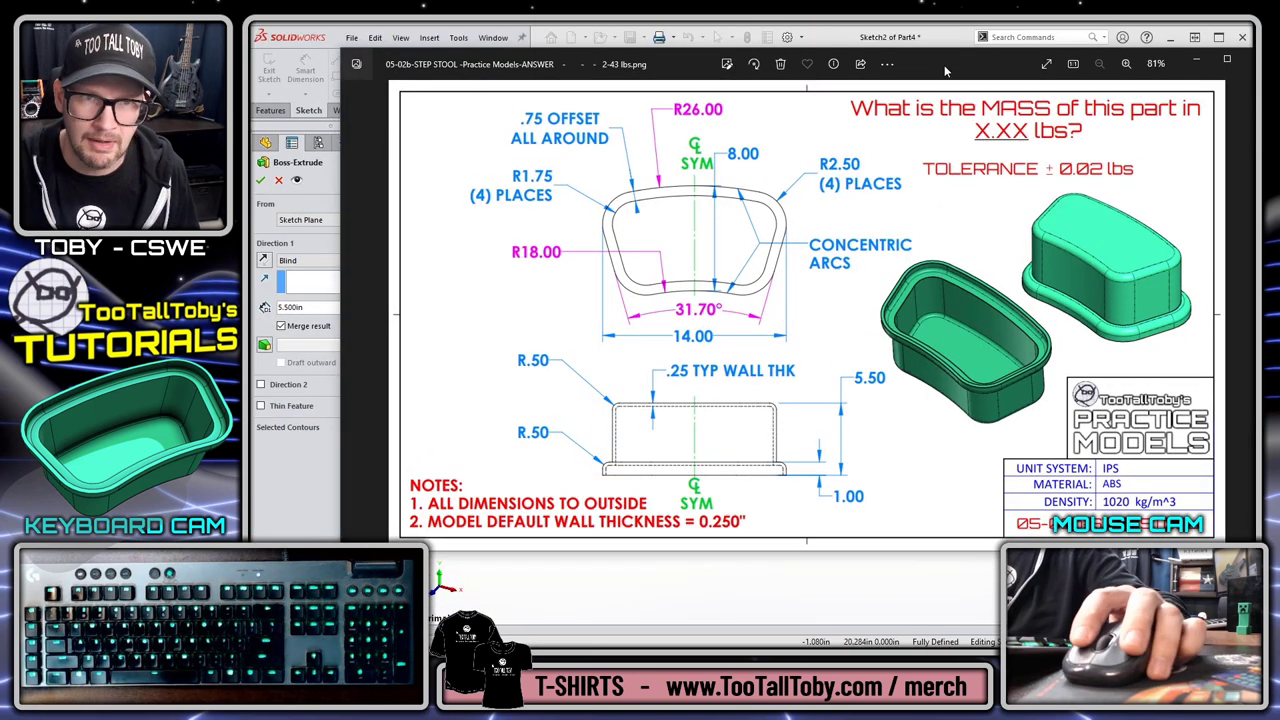
pyautogui.hotkey('alt', 'Tab')
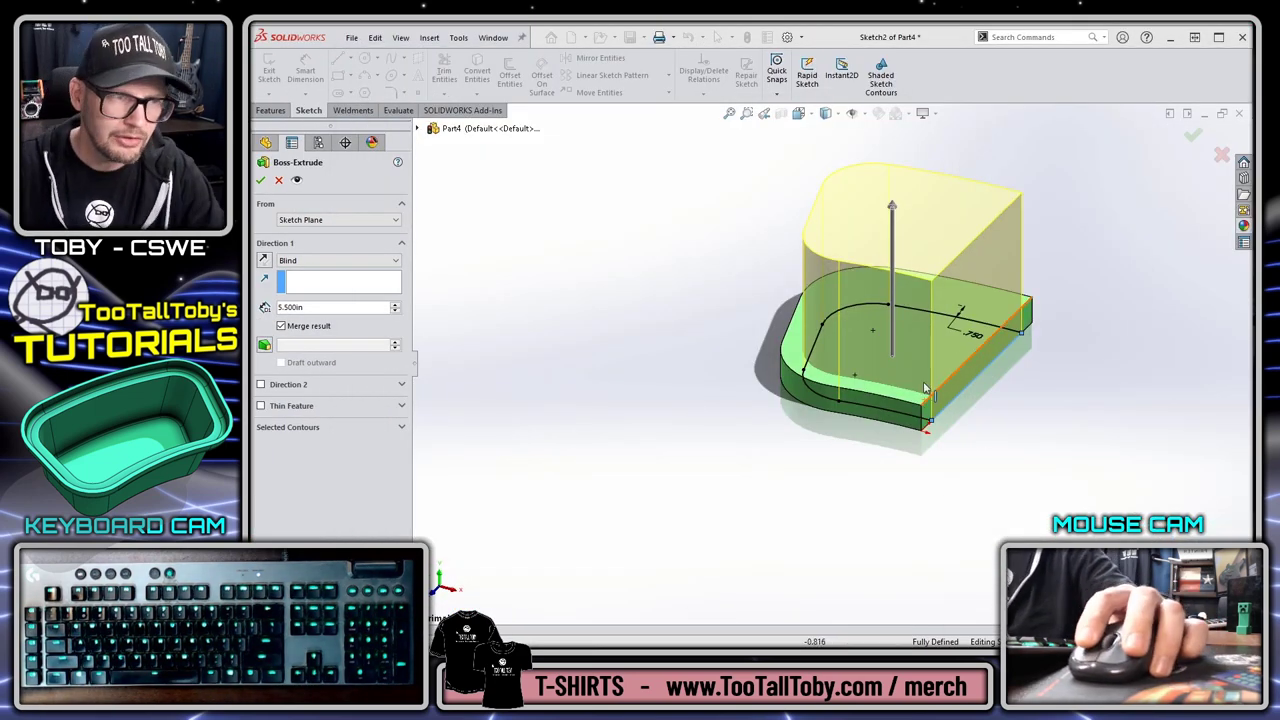
# Accept the 5.5 in extrusion, then fillet the top outer and flange upper edges at 0.5 in
pyautogui.click(1194, 137)
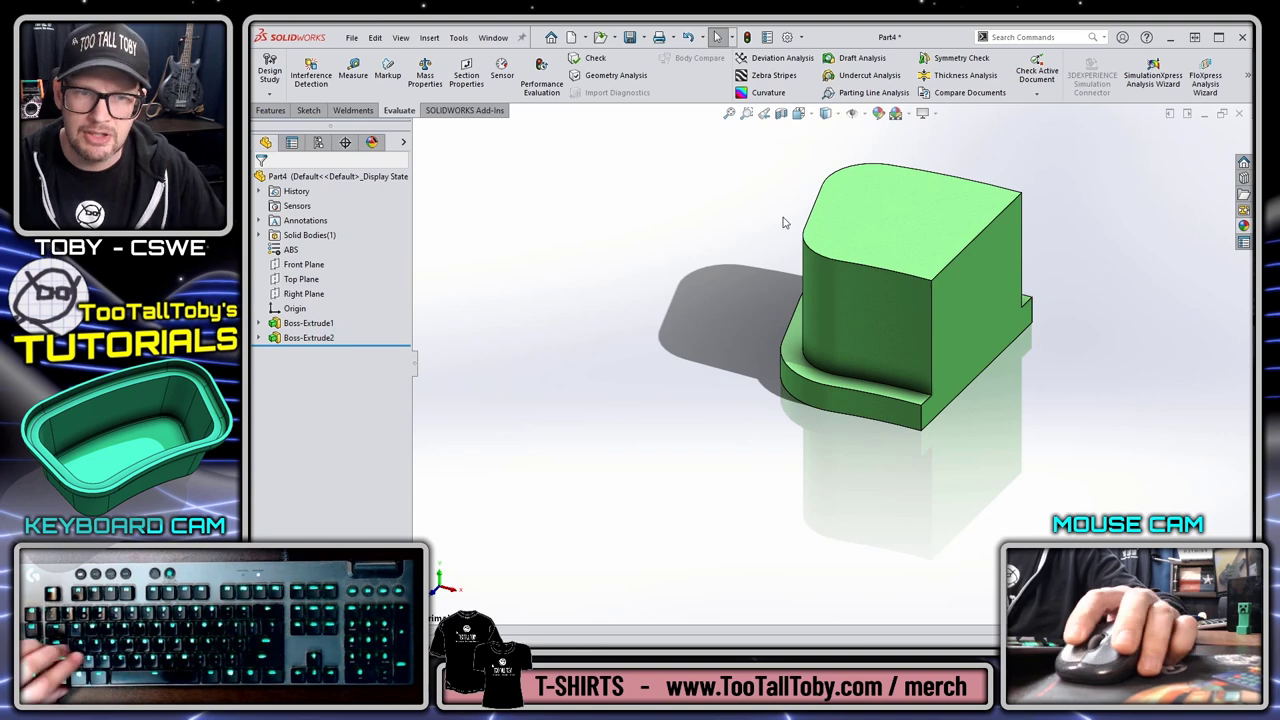
pyautogui.press('s')
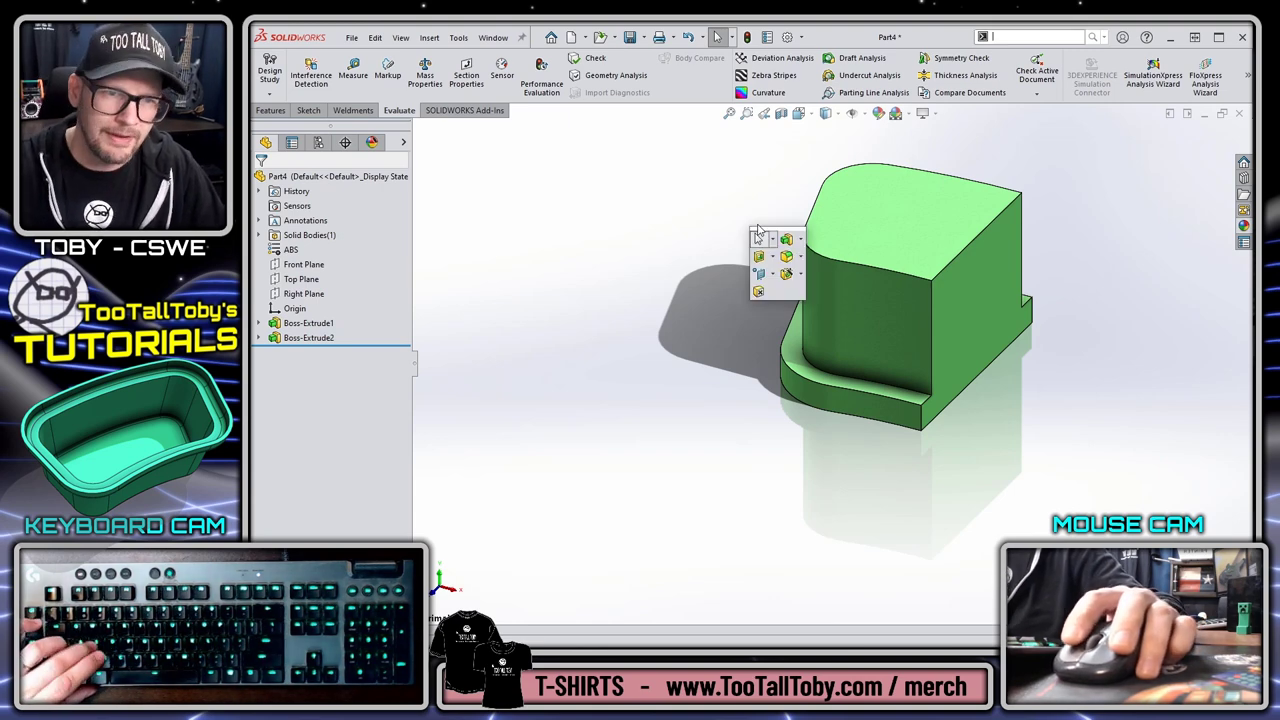
pyautogui.click(788, 259)
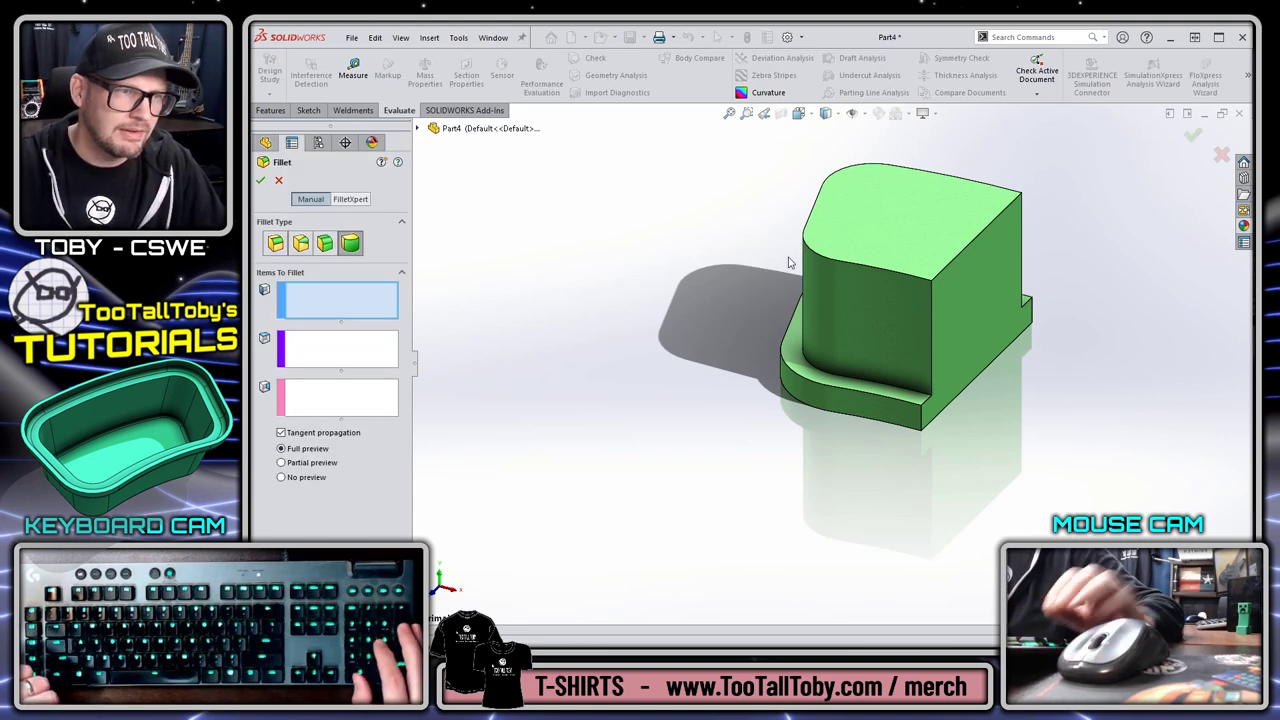
pyautogui.click(277, 245)
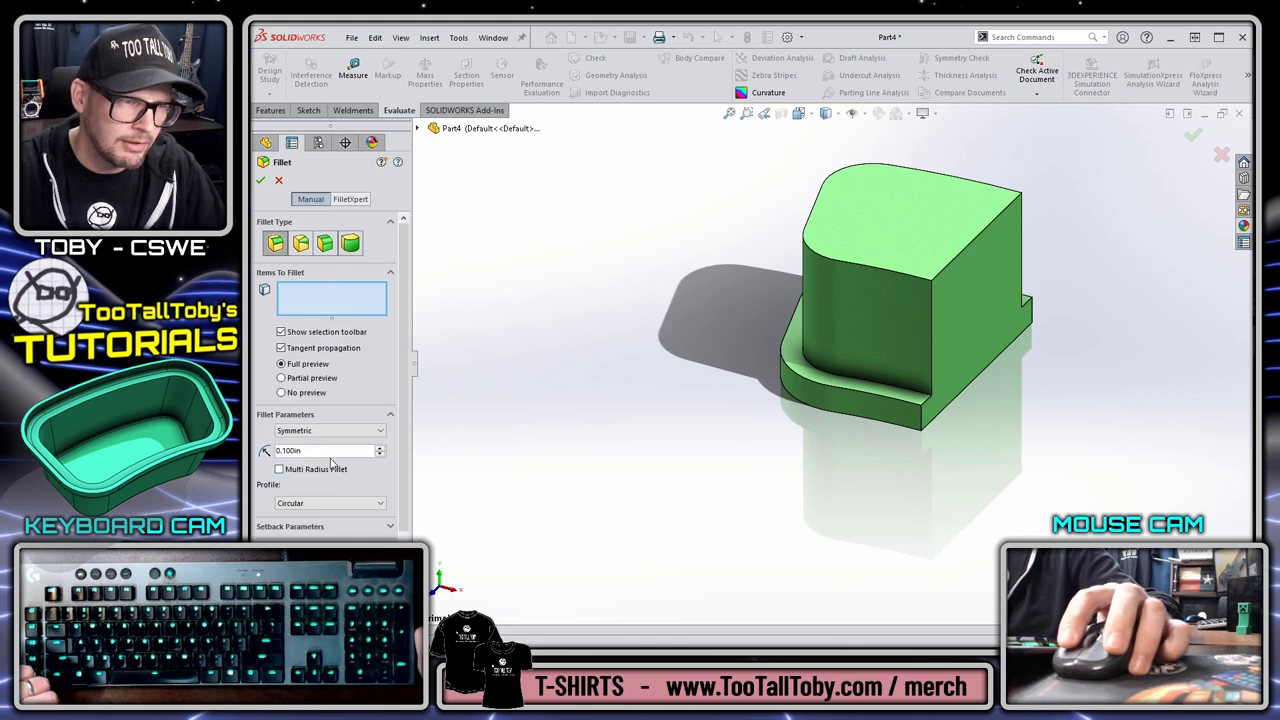
pyautogui.write('.5')
pyautogui.press('Return')
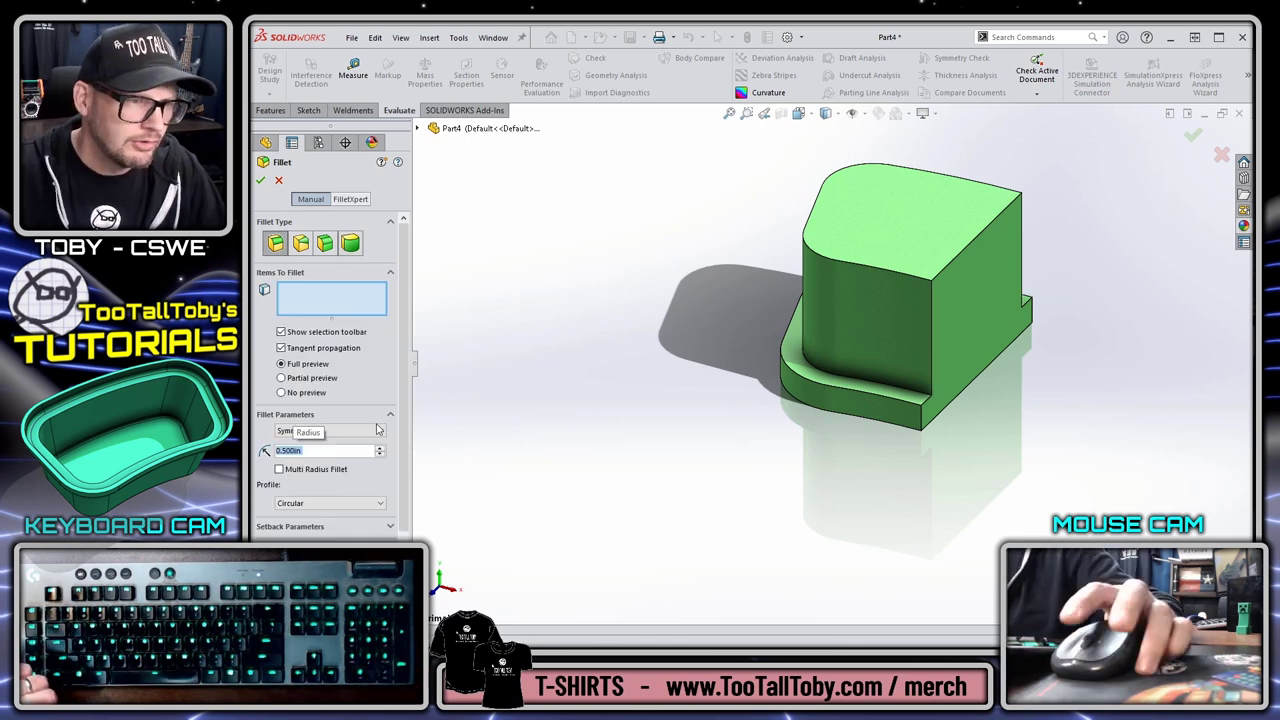
pyautogui.click(878, 273)
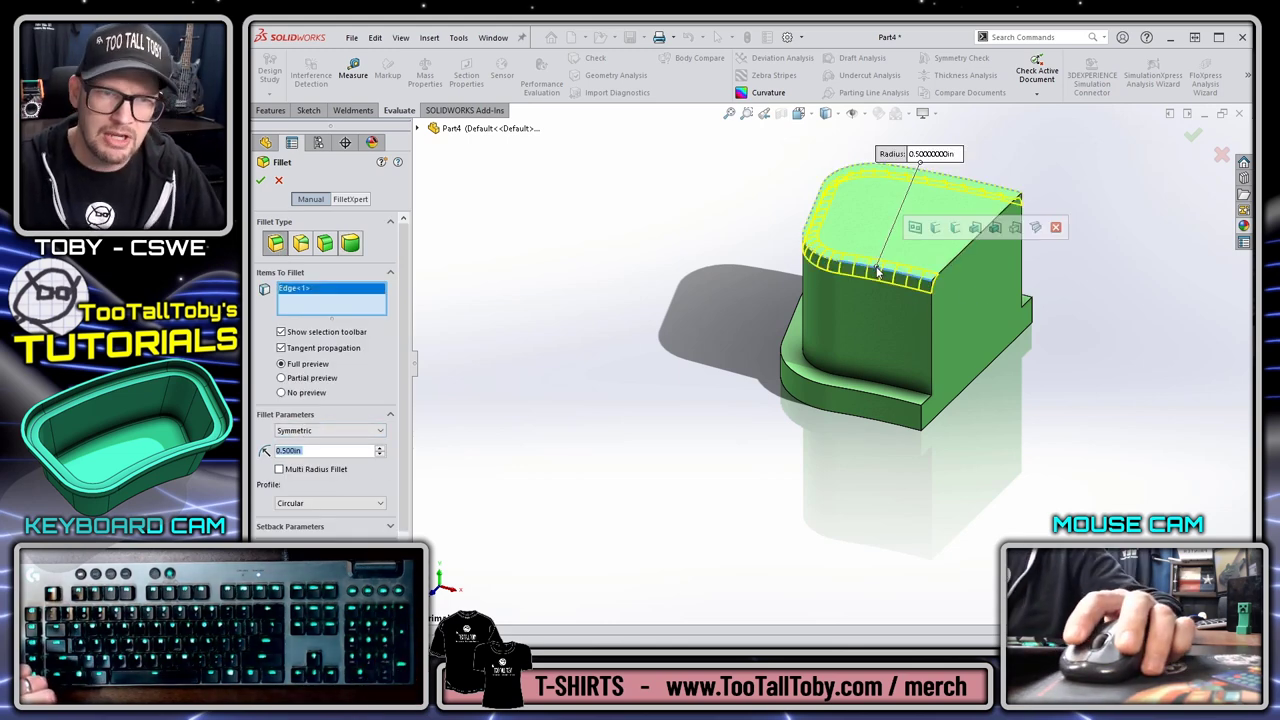
pyautogui.click(864, 398)
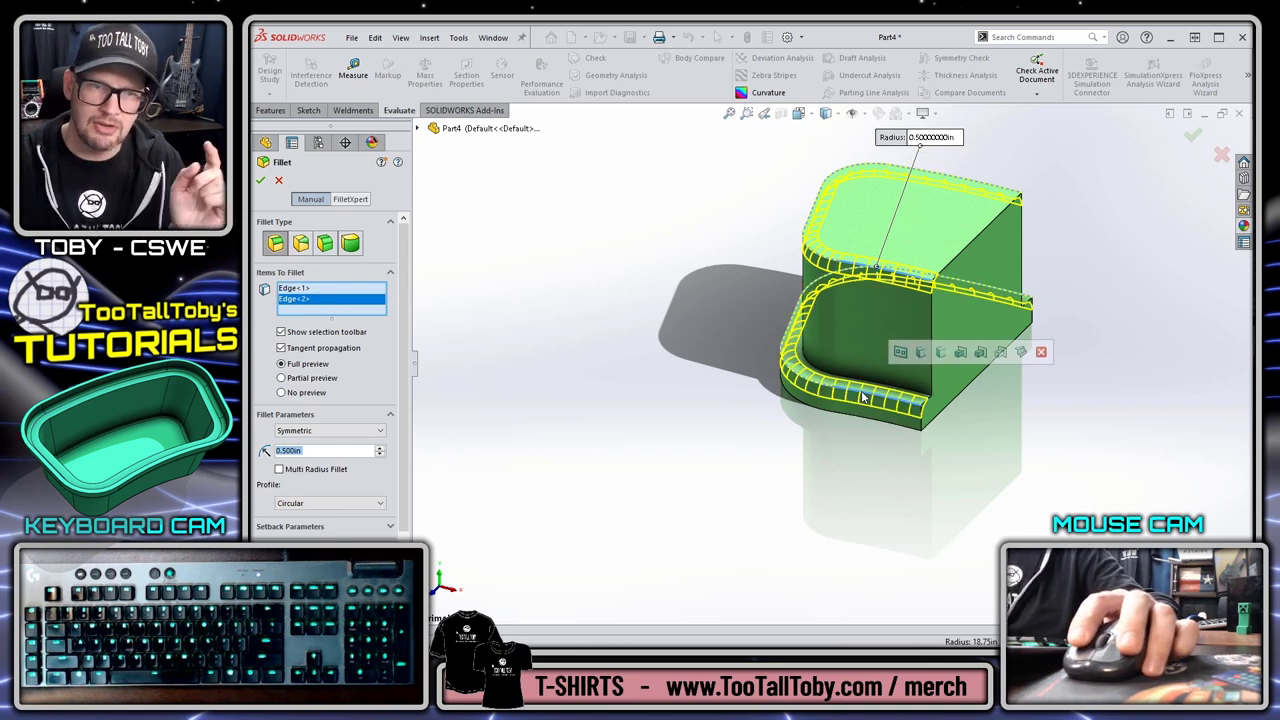
pyautogui.press('Return')
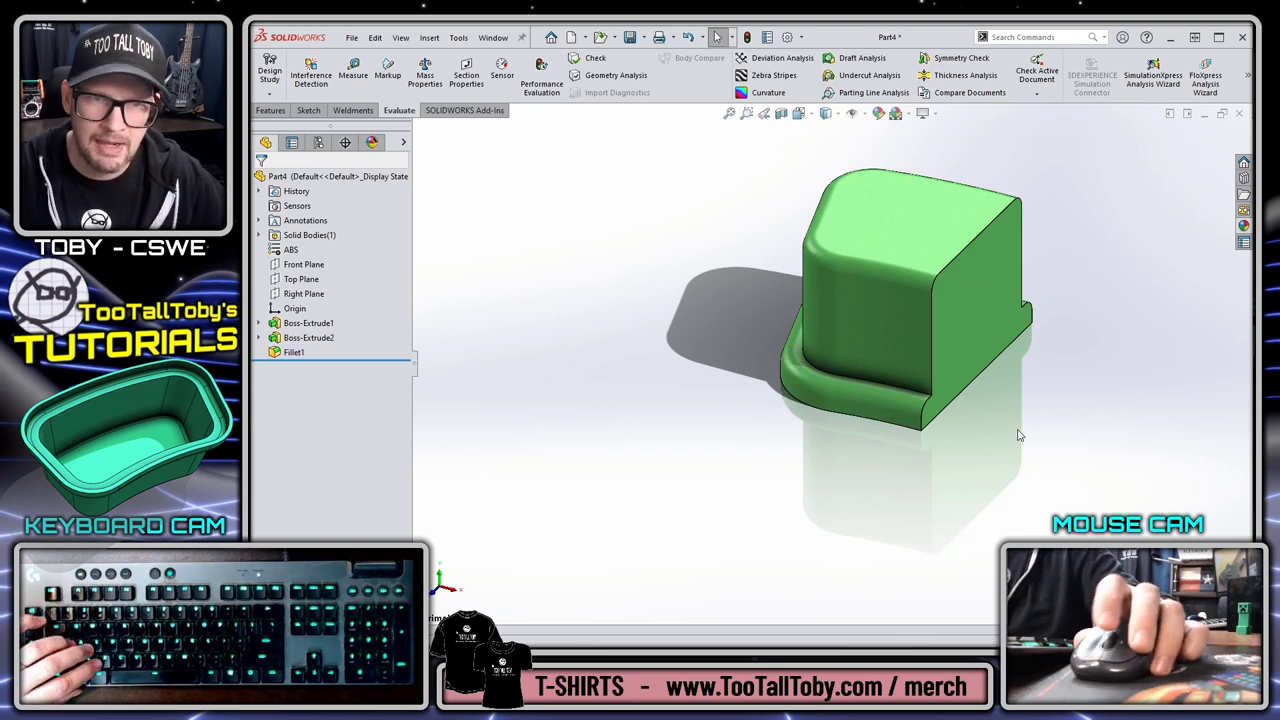
# Mirror the solid body about its flat end face to form the full symmetric tub
pyautogui.moveTo(1018, 435); pyautogui.dragTo(978, 314, button='middle')
pyautogui.click(818, 204)
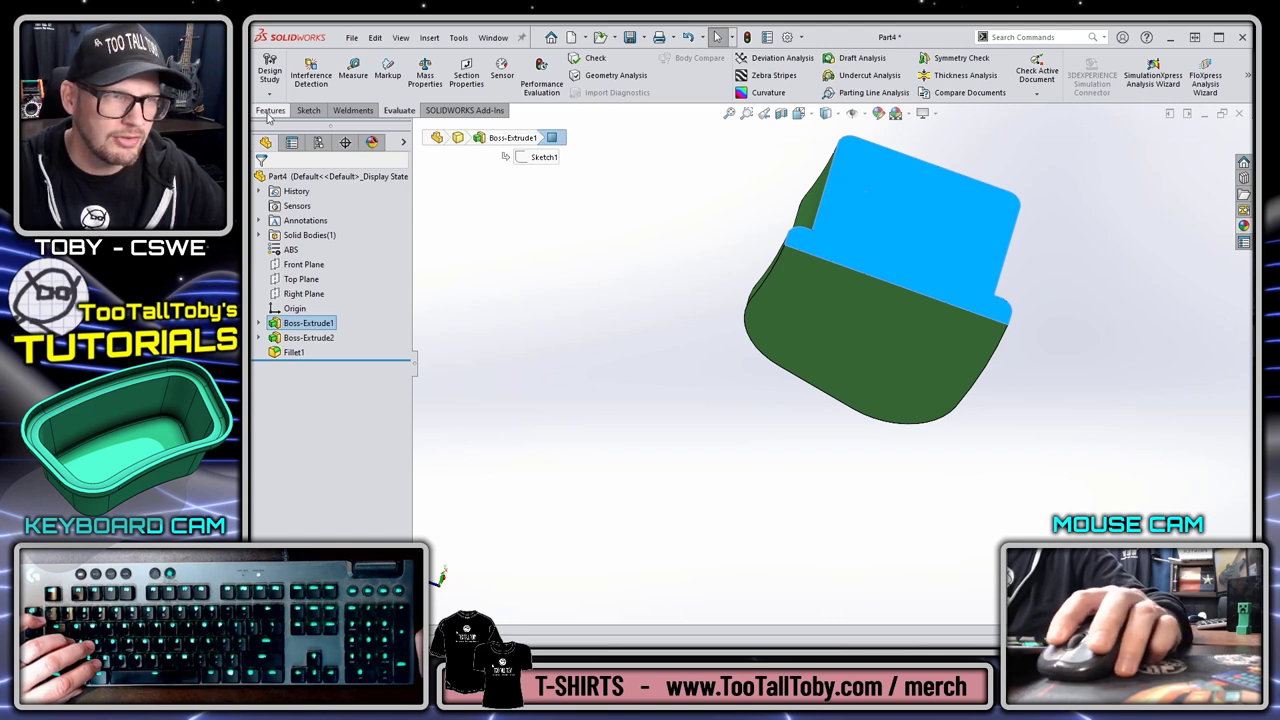
pyautogui.click(270, 111)
pyautogui.click(736, 93)
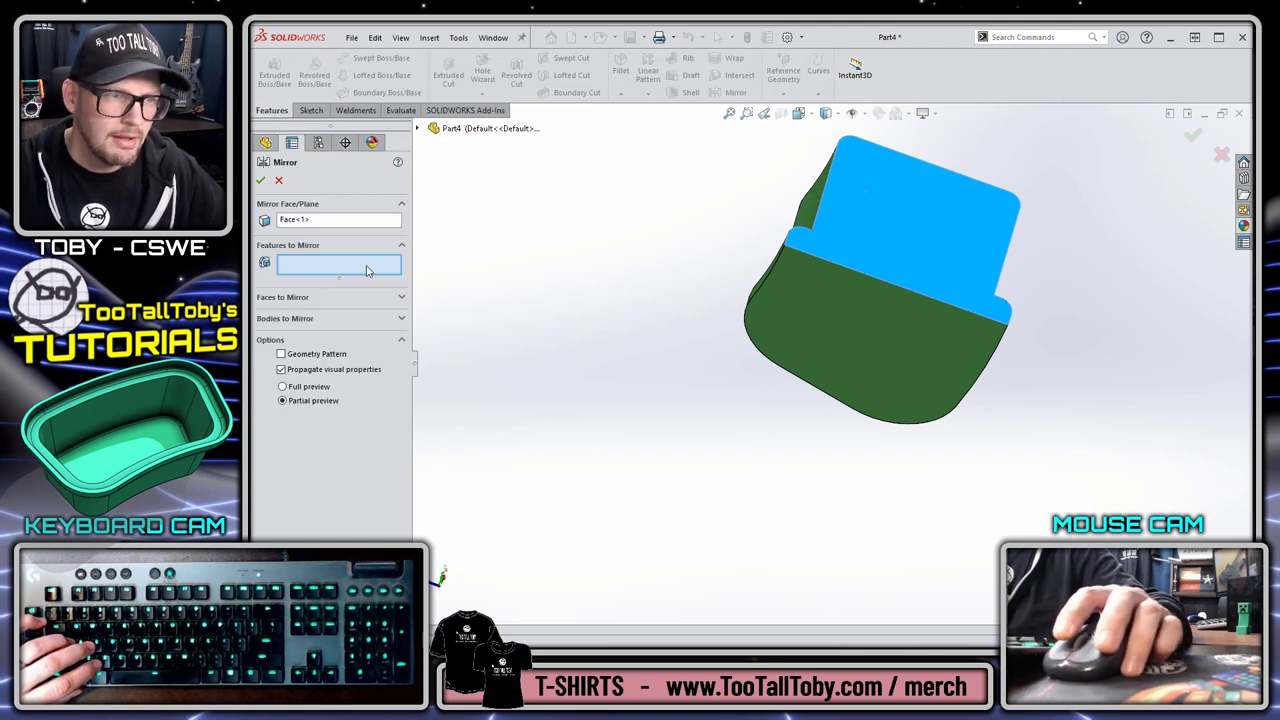
pyautogui.click(320, 318)
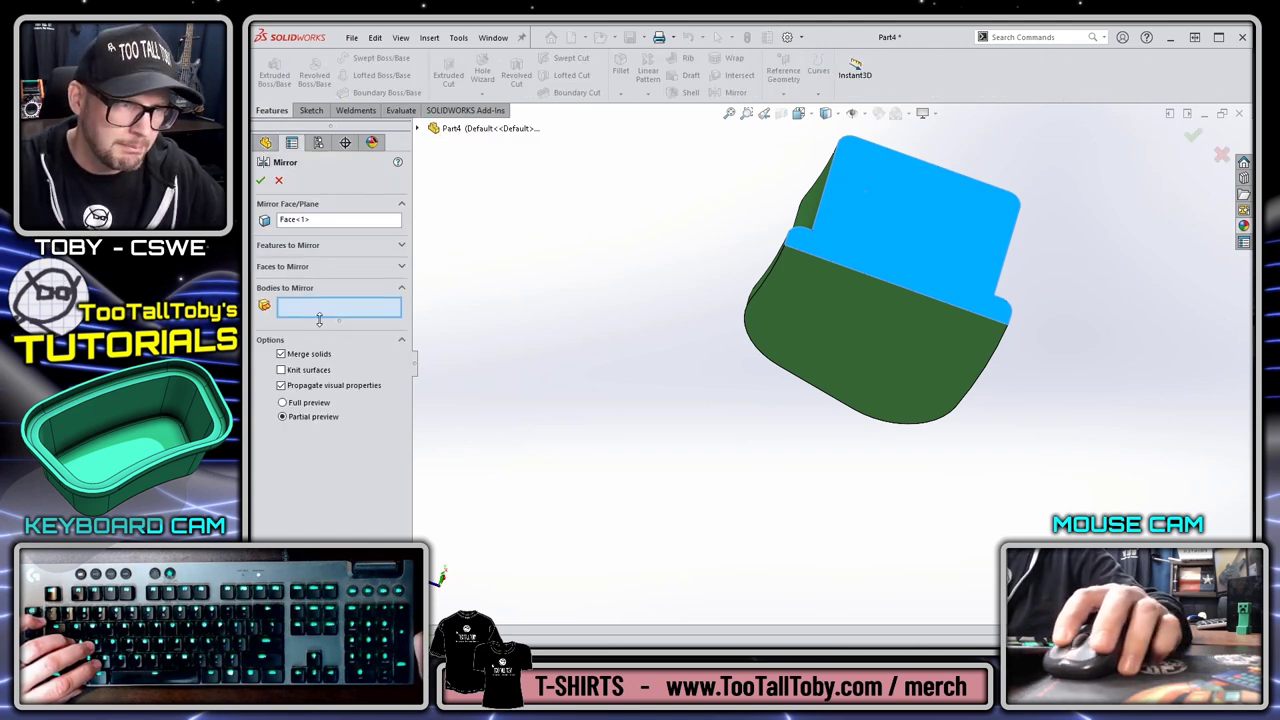
pyautogui.click(857, 320)
pyautogui.rightClick(857, 321)
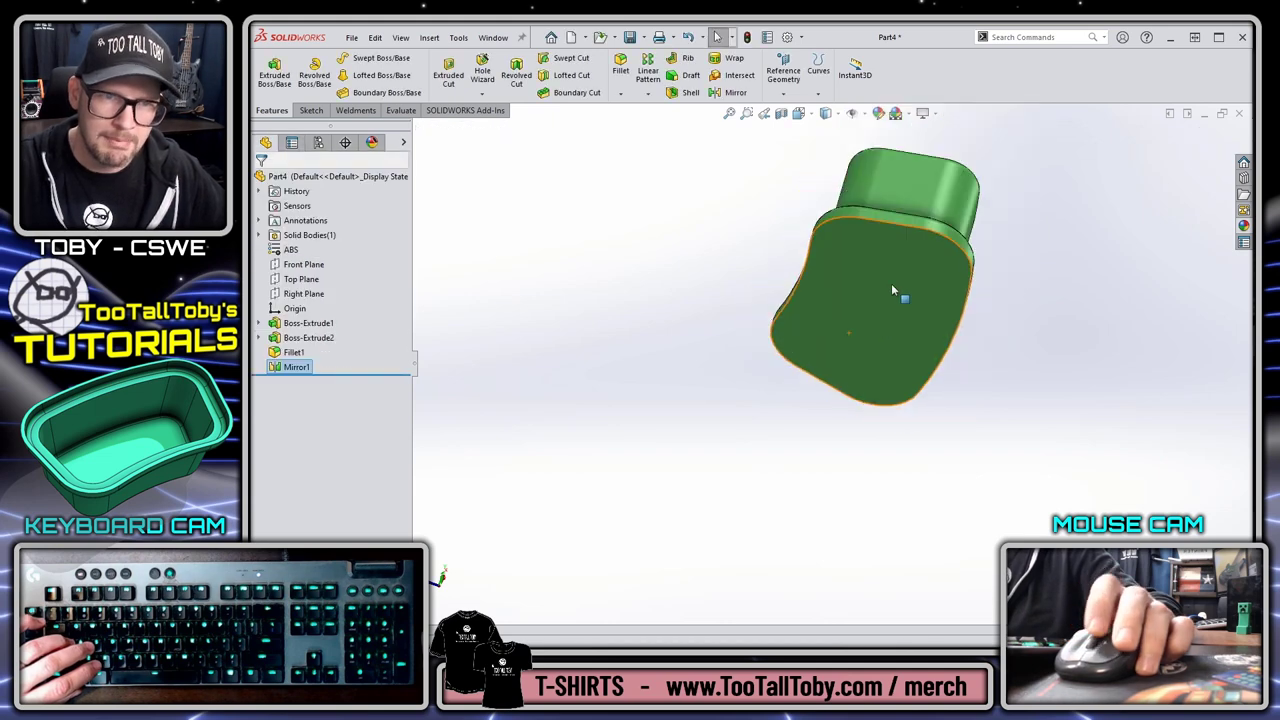
pyautogui.moveTo(891, 283)
pyautogui.mouseDown(button='middle')
pyautogui.moveTo(821, 310)
pyautogui.moveTo(985, 503)
pyautogui.moveTo(905, 440)
pyautogui.moveTo(866, 279)
pyautogui.mouseUp(button='middle')
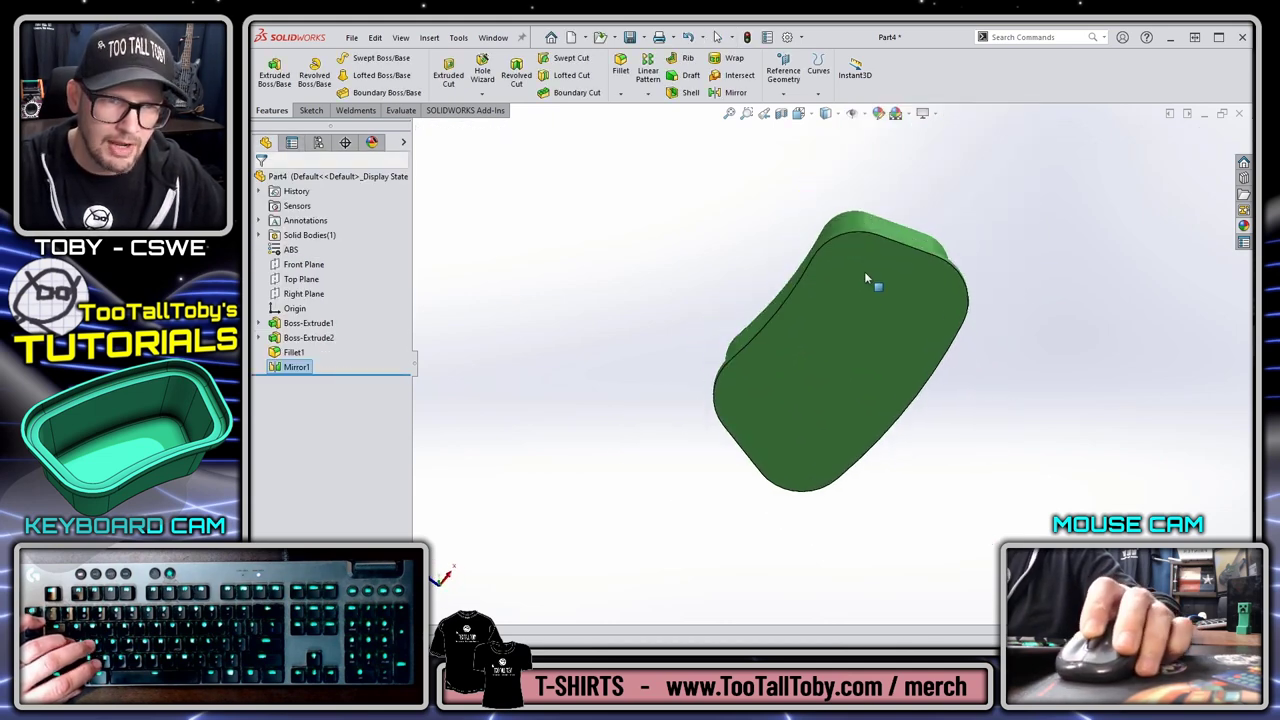
# Shell the body with 0.25 inch walls, removing the flat face to leave it open
pyautogui.click(680, 92)
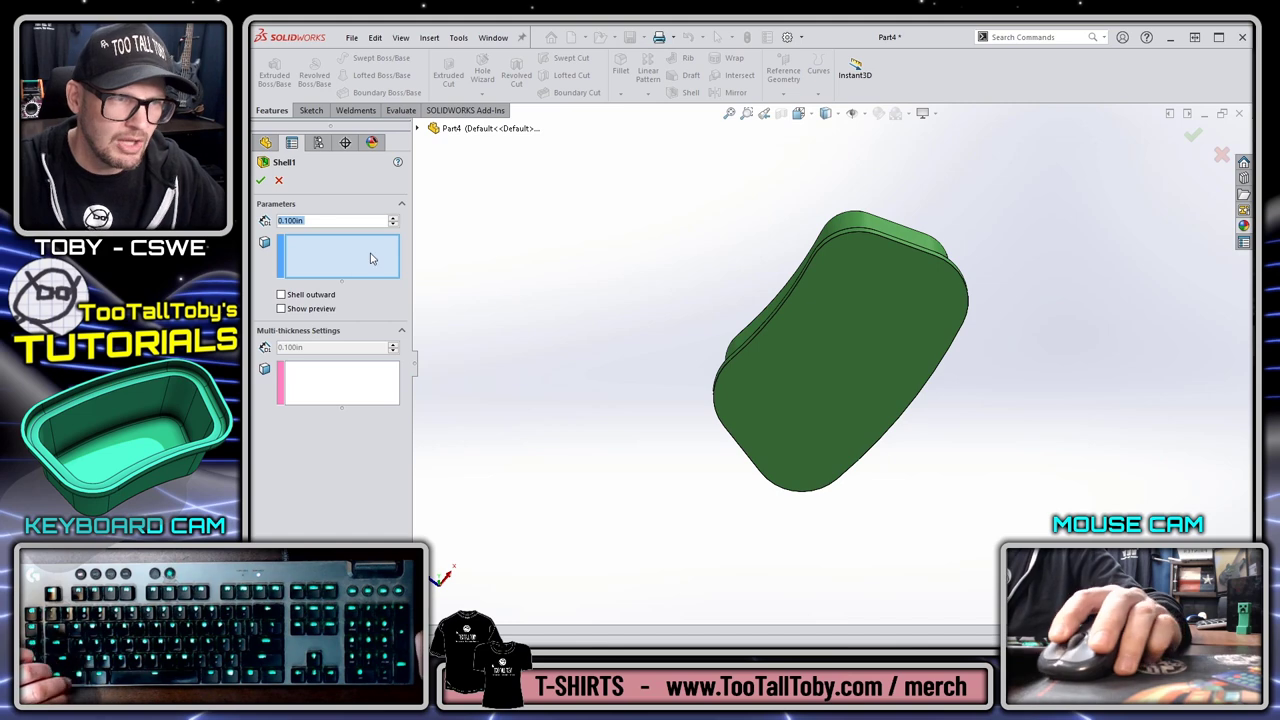
pyautogui.write('0.25')
pyautogui.press('Return')
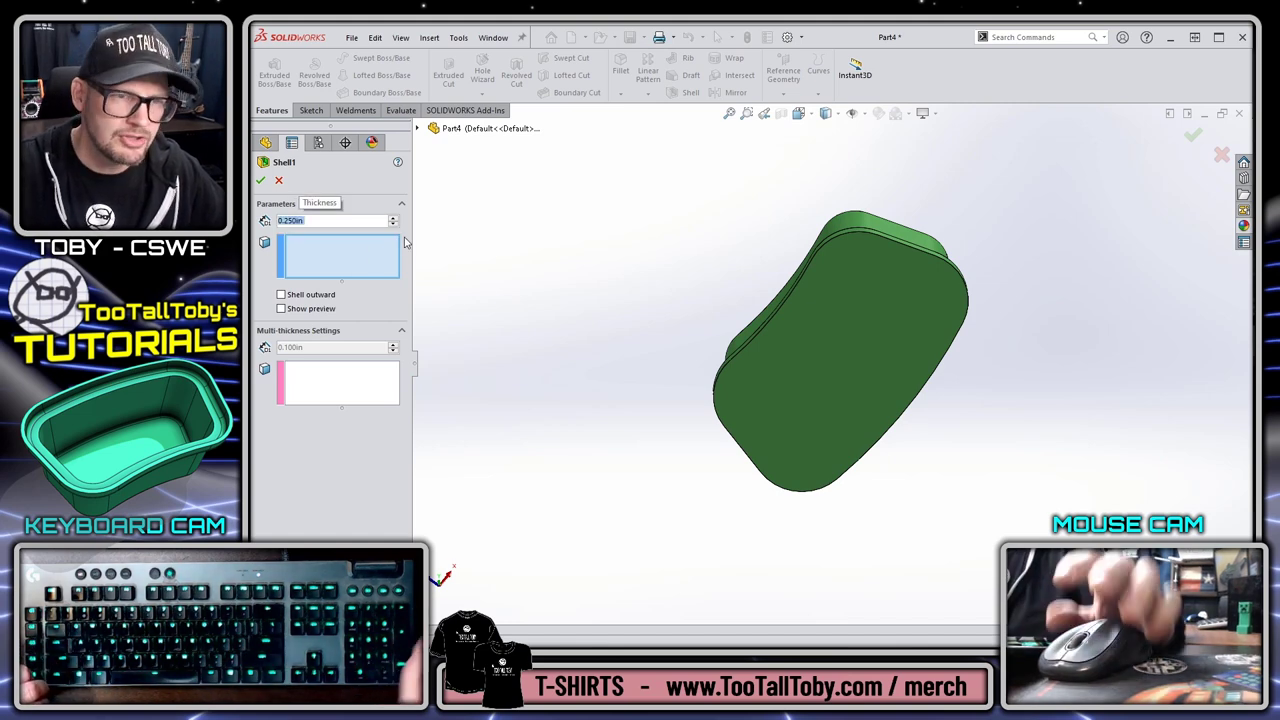
pyautogui.click(847, 316)
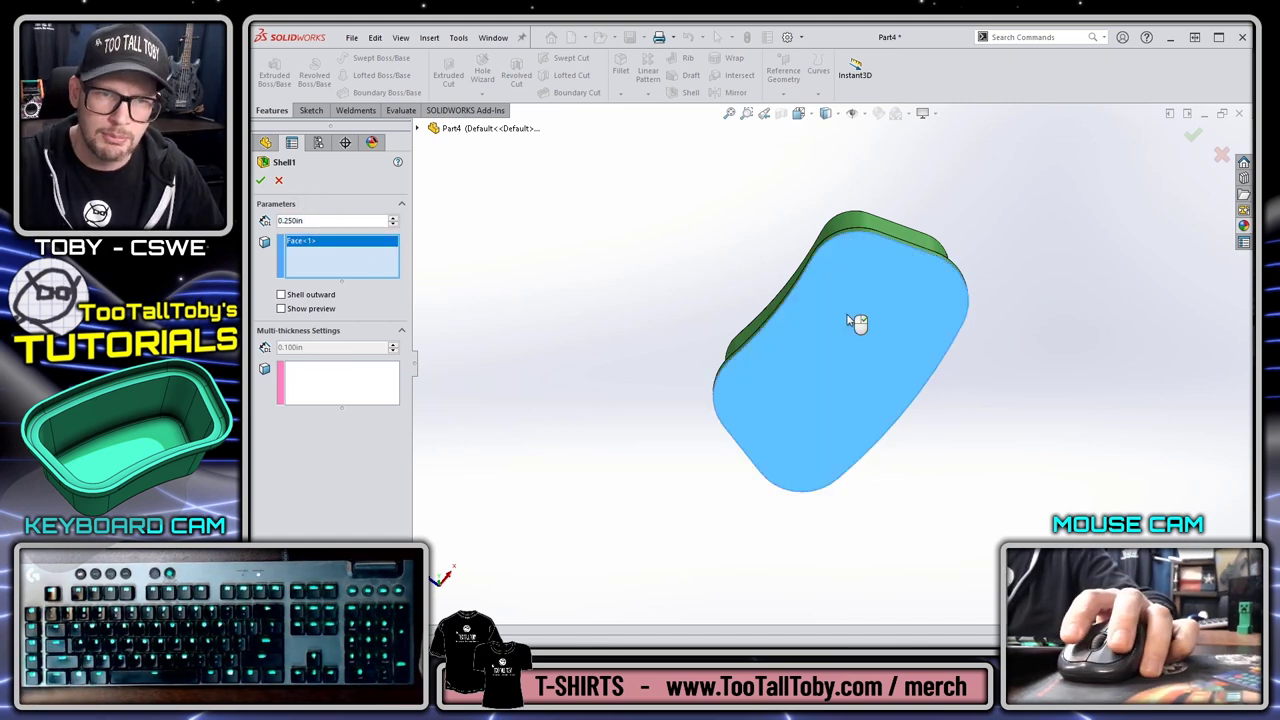
pyautogui.rightClick(847, 318)
pyautogui.moveTo(773, 441); pyautogui.dragTo(815, 330, button='middle')
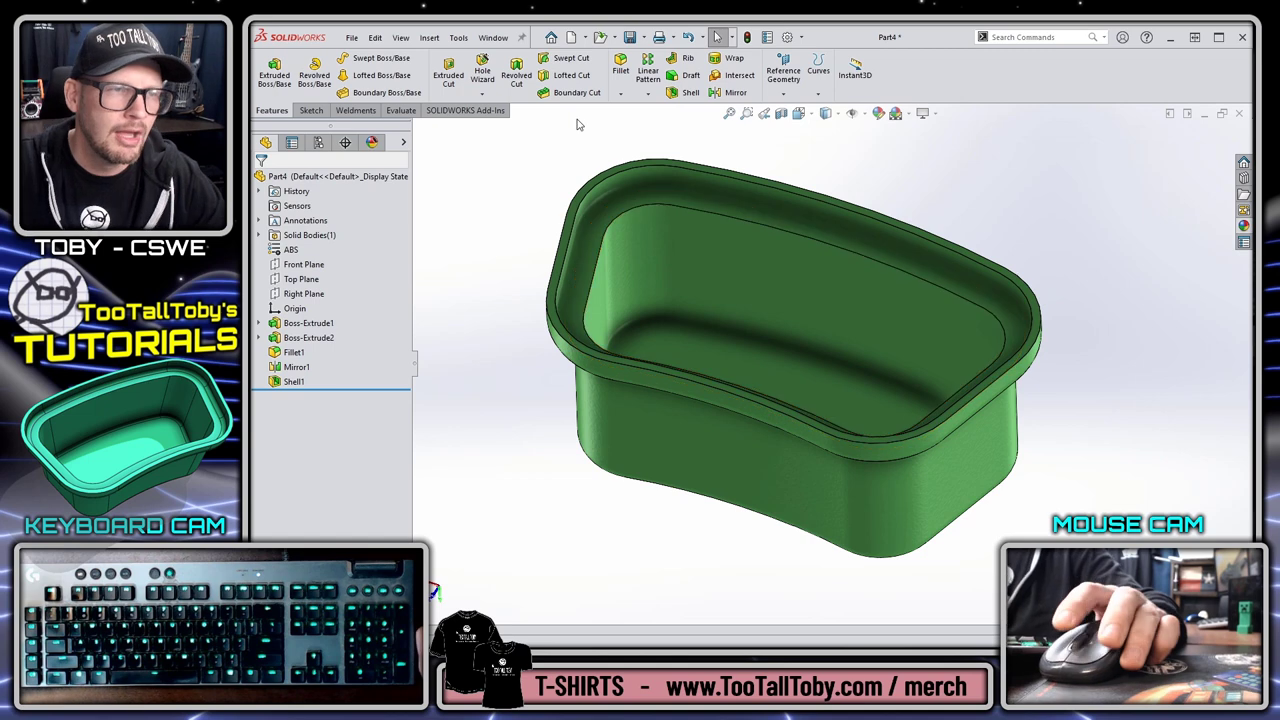
# Display tangent edges as phantom lines and compare the tub with the reference drawing
pyautogui.click(401, 38)
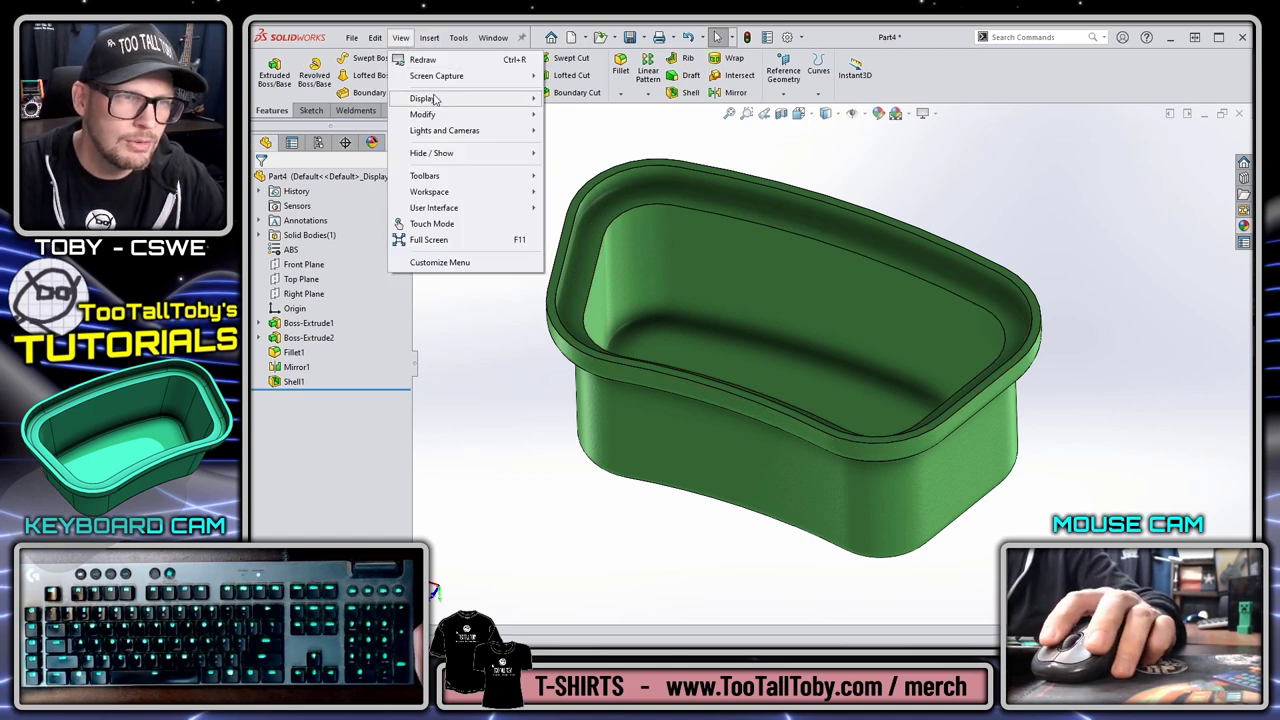
pyautogui.moveTo(435, 99)
pyautogui.click(618, 471)
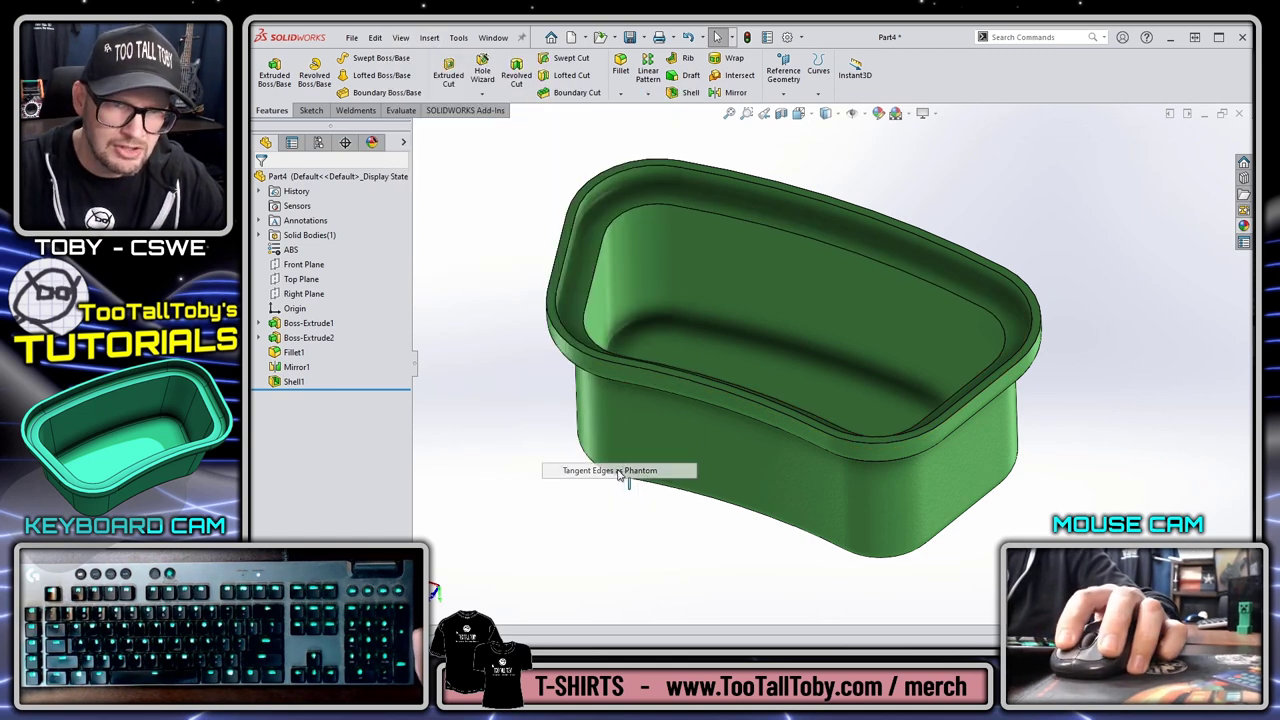
pyautogui.moveTo(820, 310); pyautogui.dragTo(1108, 244, button='middle')
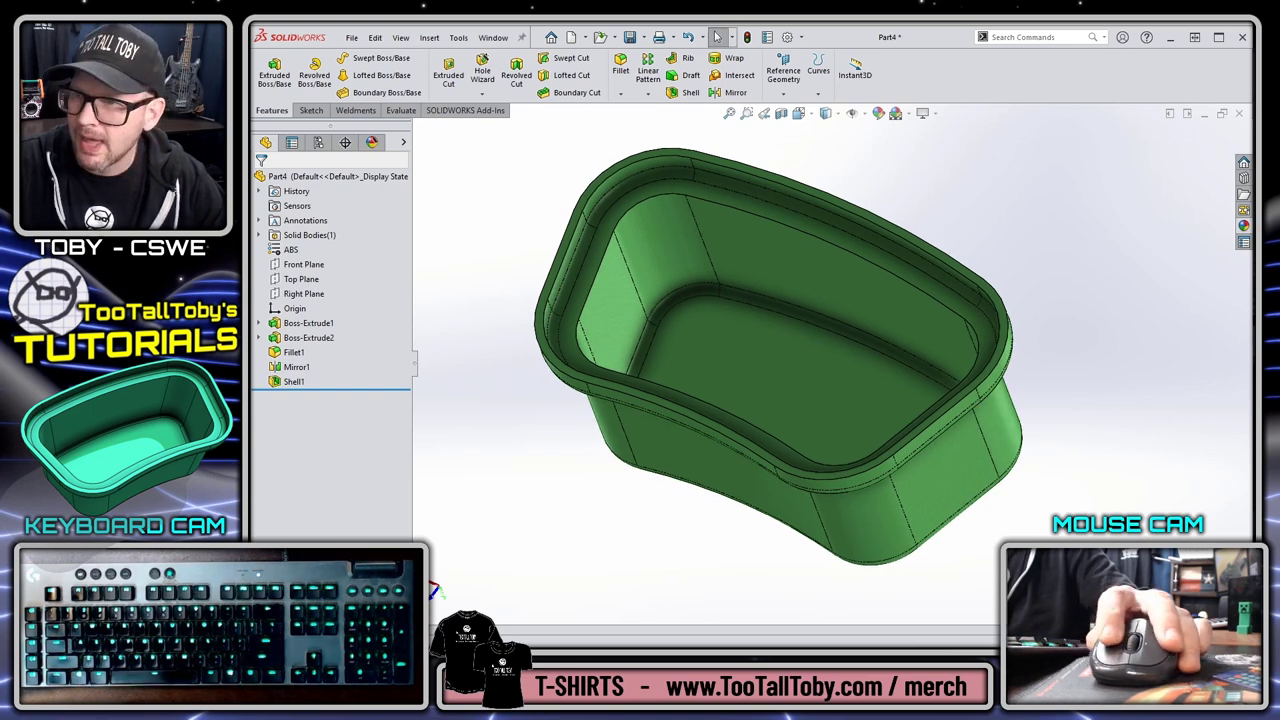
pyautogui.hotkey('alt', 'Tab')
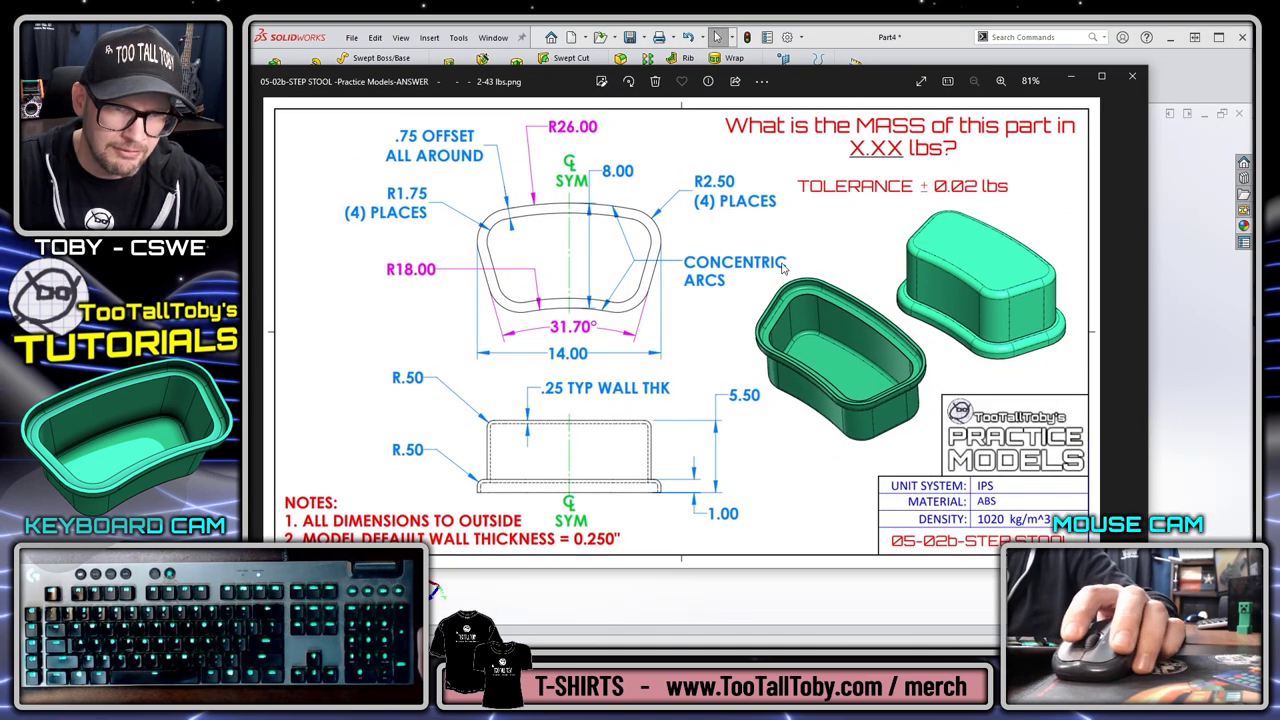
pyautogui.hotkey('alt', 'Tab')
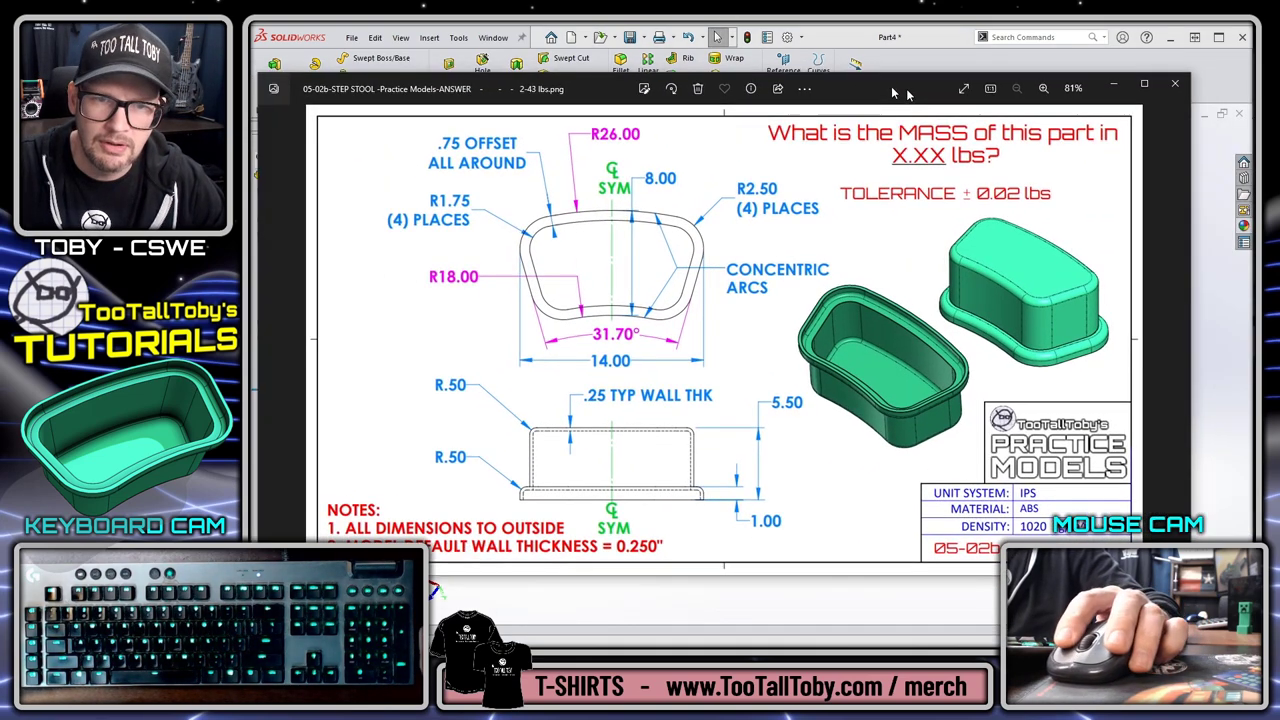
pyautogui.moveTo(1170, 387); pyautogui.dragTo(1005, 256, button='middle')
# Run Mass Properties from the Evaluate tab, reading 2.43 pounds and 66.05 cubic inches
pyautogui.scroll(-1, 588, 240)
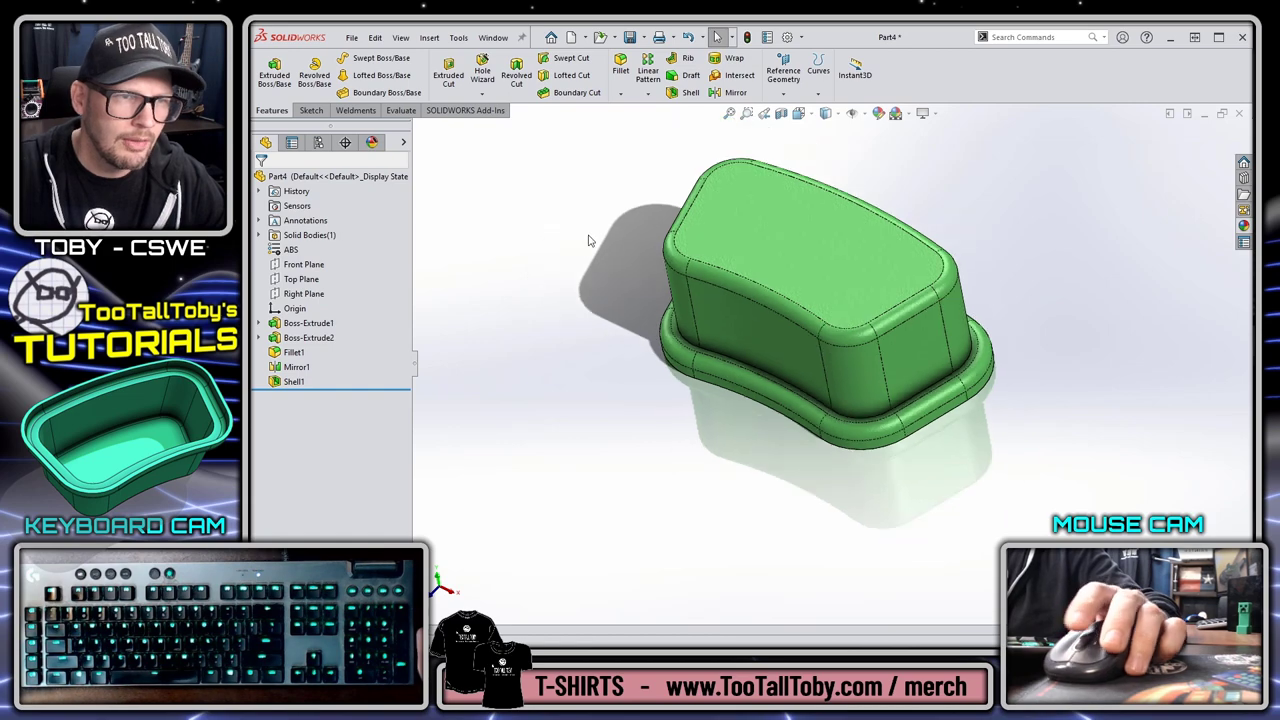
pyautogui.click(402, 110)
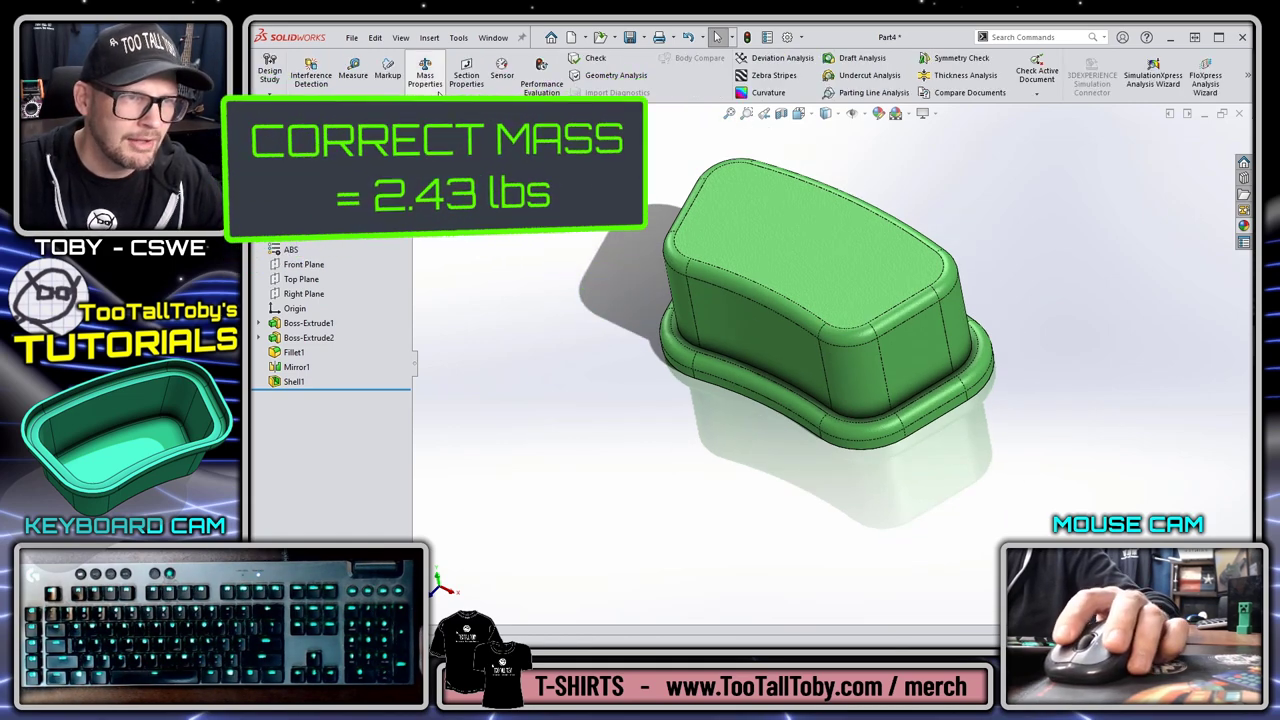
pyautogui.click(425, 72)
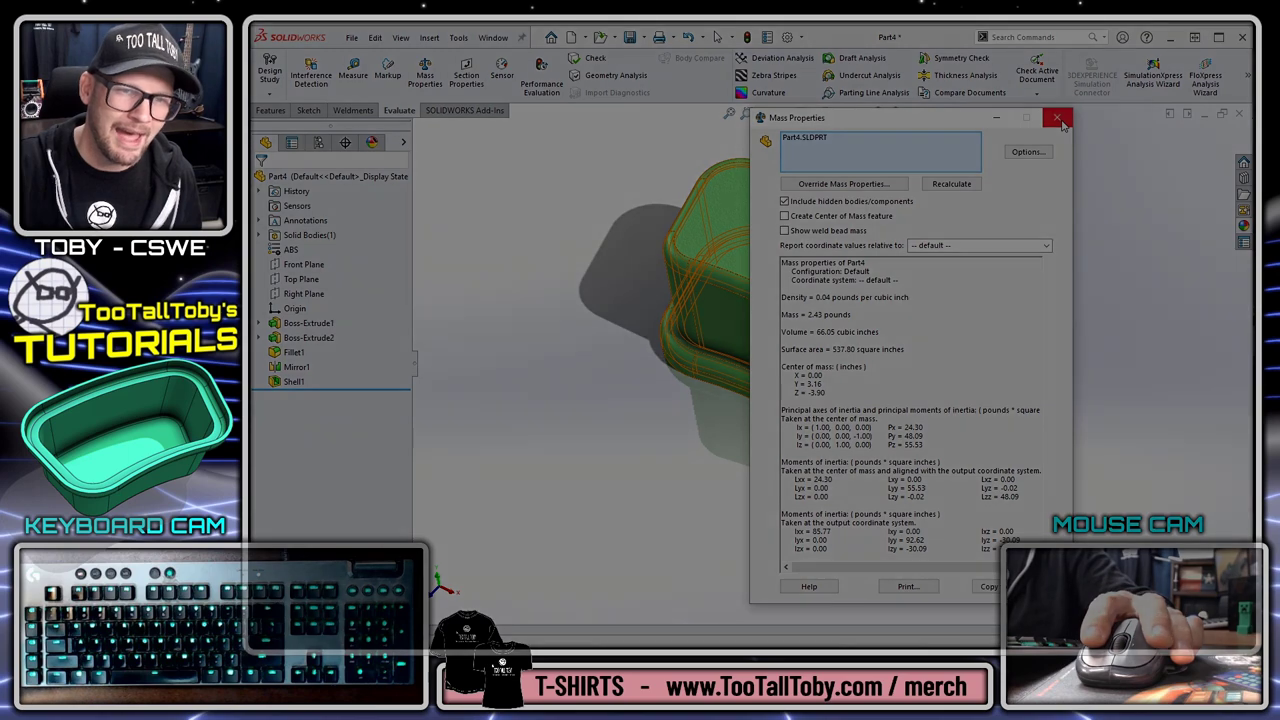
pyautogui.click(1058, 118)
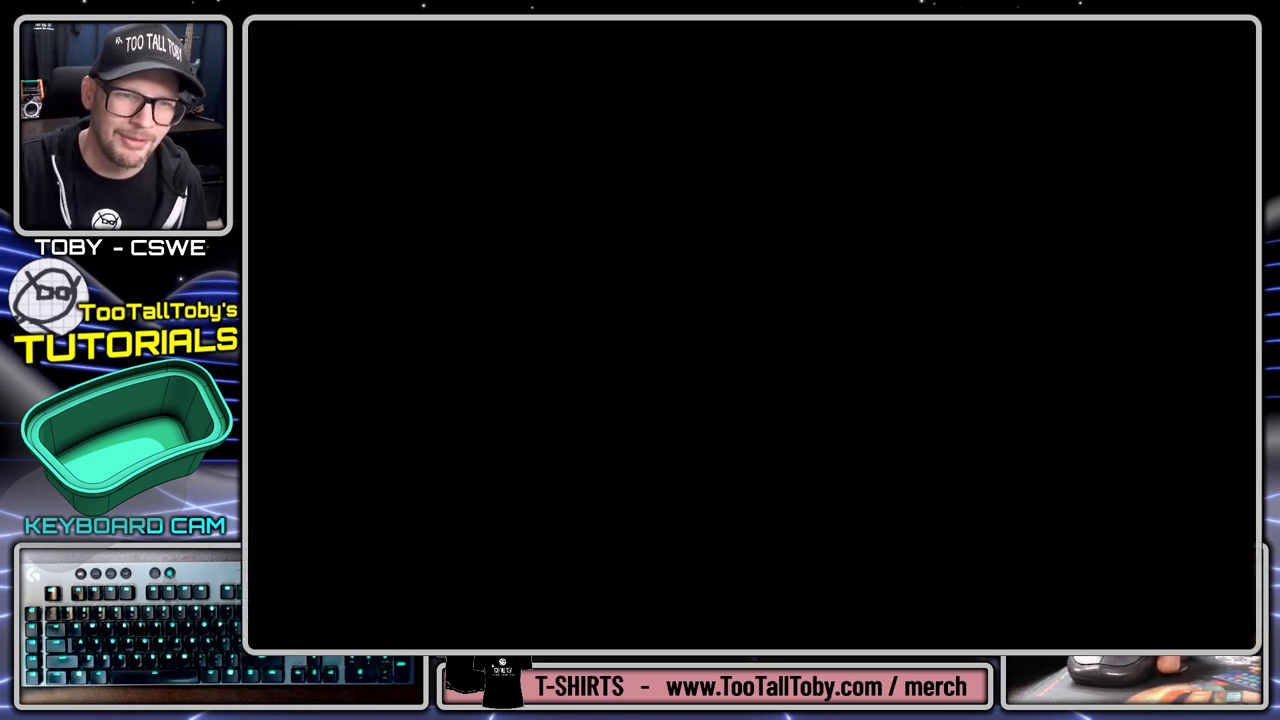